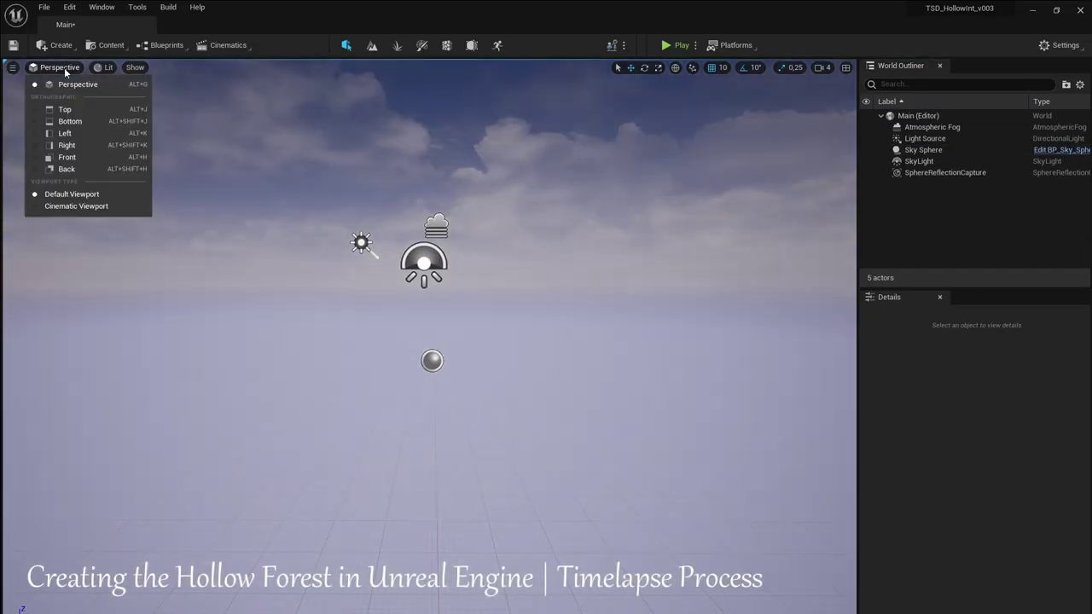
In Landscape mode, create a flat landscape with 31×31-quad sections, 8×8 components, 249×249 resolution
{"action": "left_click", "coordinate": [372, 45]}
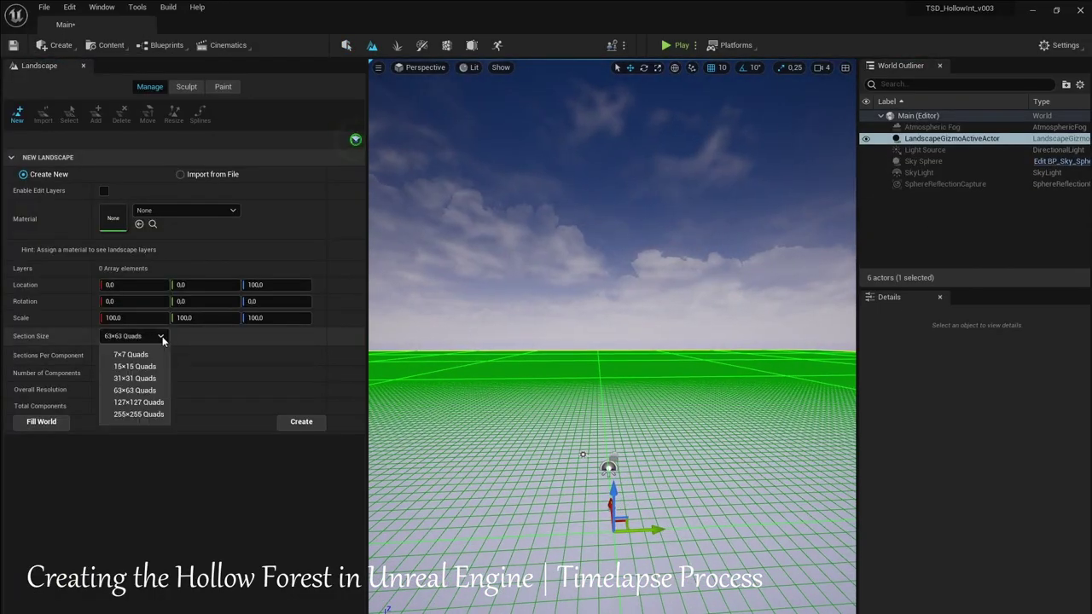
{"action": "scroll", "coordinate": [612, 384], "scroll_direction": "up", "scroll_amount": 5}
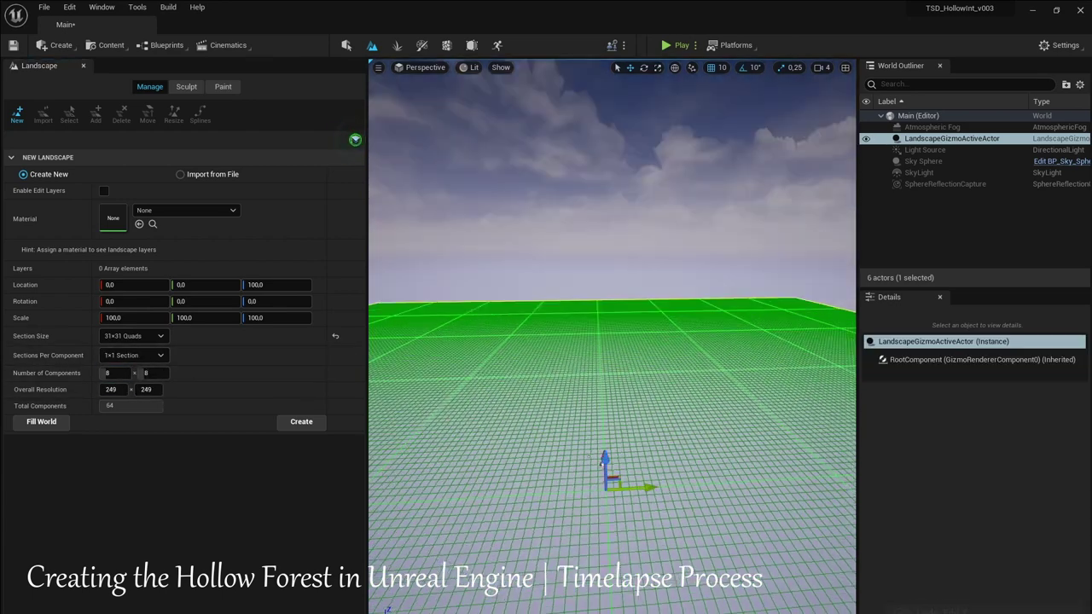
{"action": "left_click", "coordinate": [301, 421]}
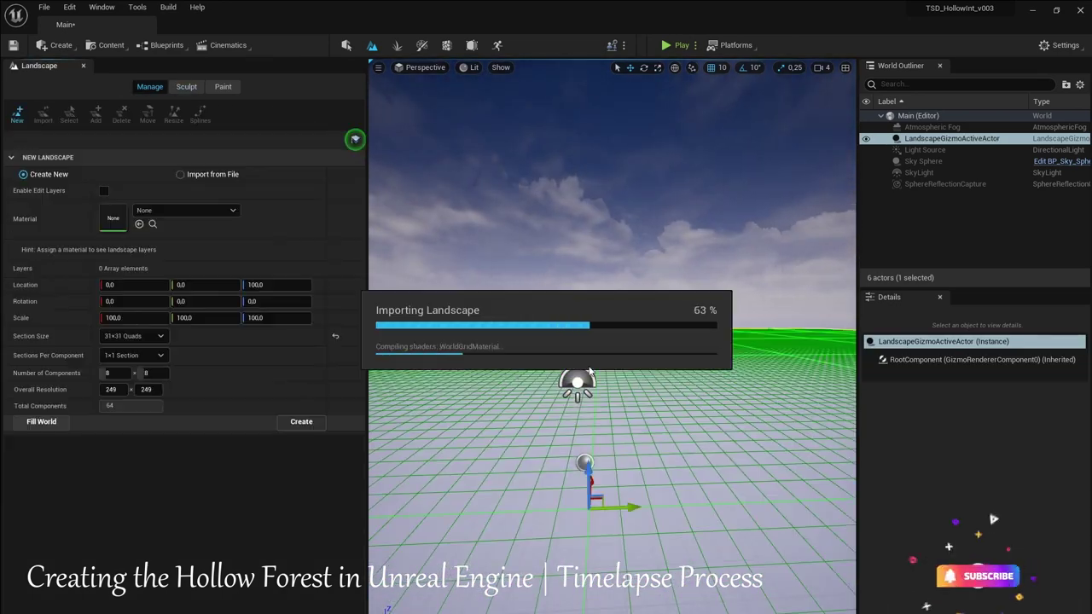
Shrink the sculpt brush to about 445 and flatten the terrain surface
{"action": "middle_click_drag", "start_coordinate": [471, 371], "coordinate": [407, 339]}
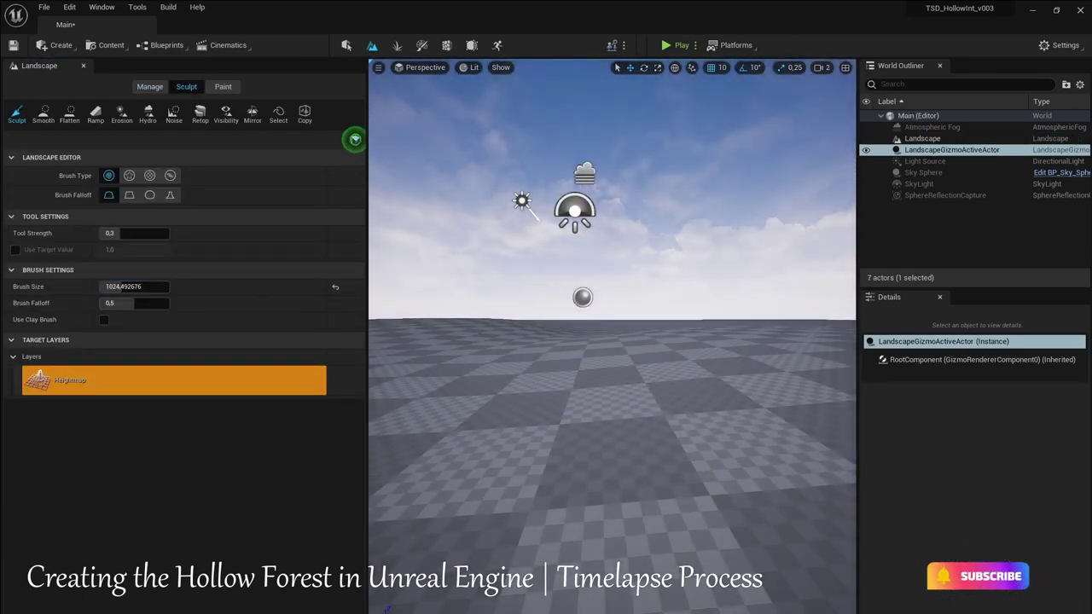
{"action": "left_click_drag", "start_coordinate": [136, 286], "coordinate": [122, 287]}
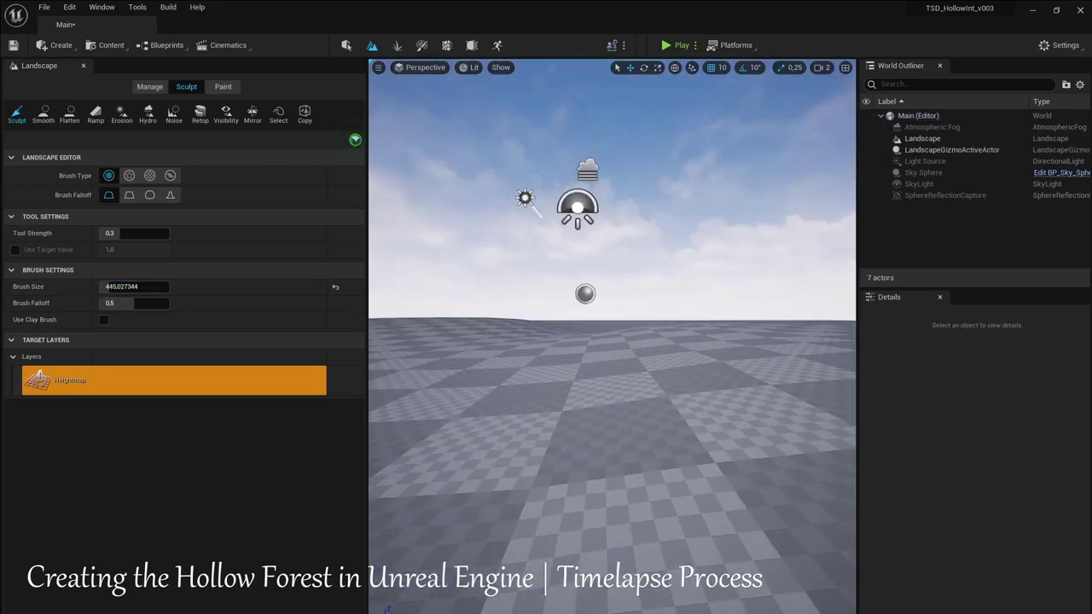
{"action": "left_click_drag", "start_coordinate": [368, 341], "coordinate": [197, 341]}
{"action": "left_click", "coordinate": [122, 114]}
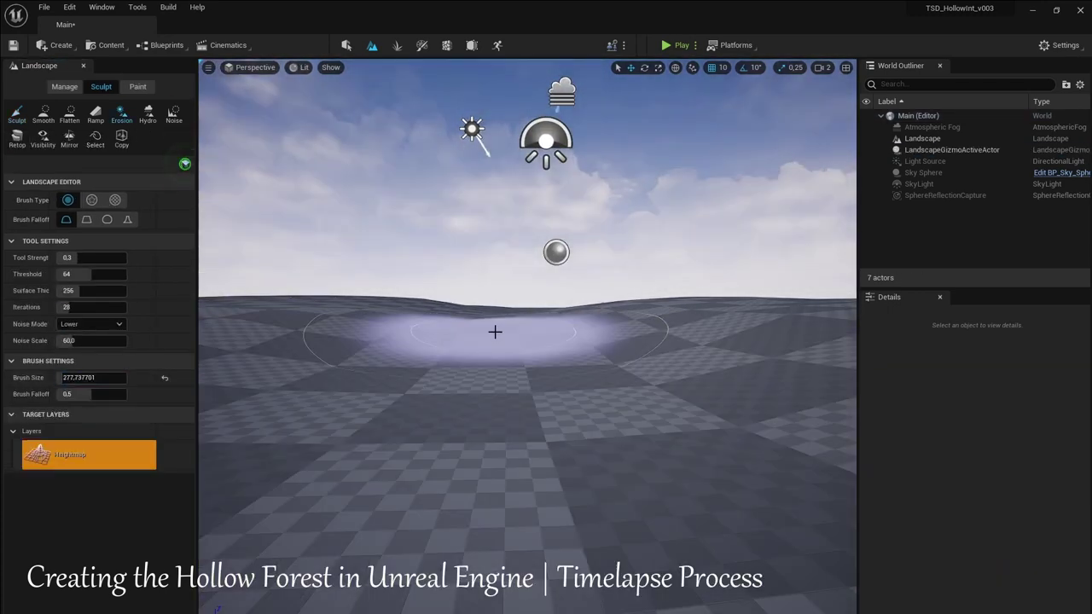
{"action": "left_click", "coordinate": [69, 114]}
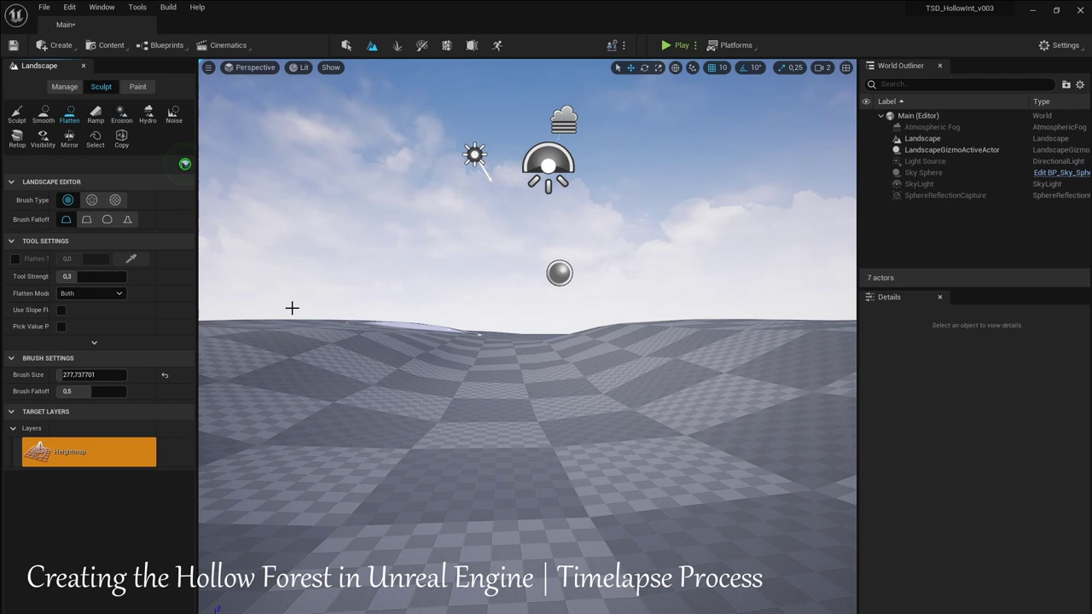
{"action": "left_click_drag", "start_coordinate": [292, 308], "coordinate": [503, 366]}
Raise hills on both sides of the valley, smooth both slopes, then leave landscape mode
{"action": "left_click", "coordinate": [16, 114]}
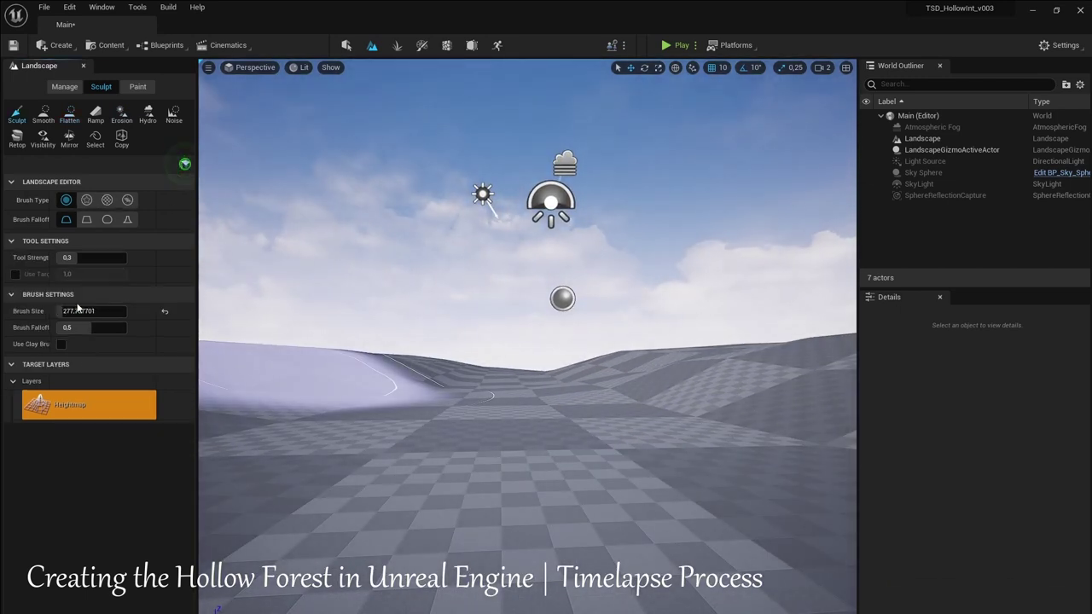
{"action": "left_click_drag", "start_coordinate": [578, 397], "coordinate": [736, 395]}
{"action": "left_click", "coordinate": [42, 114]}
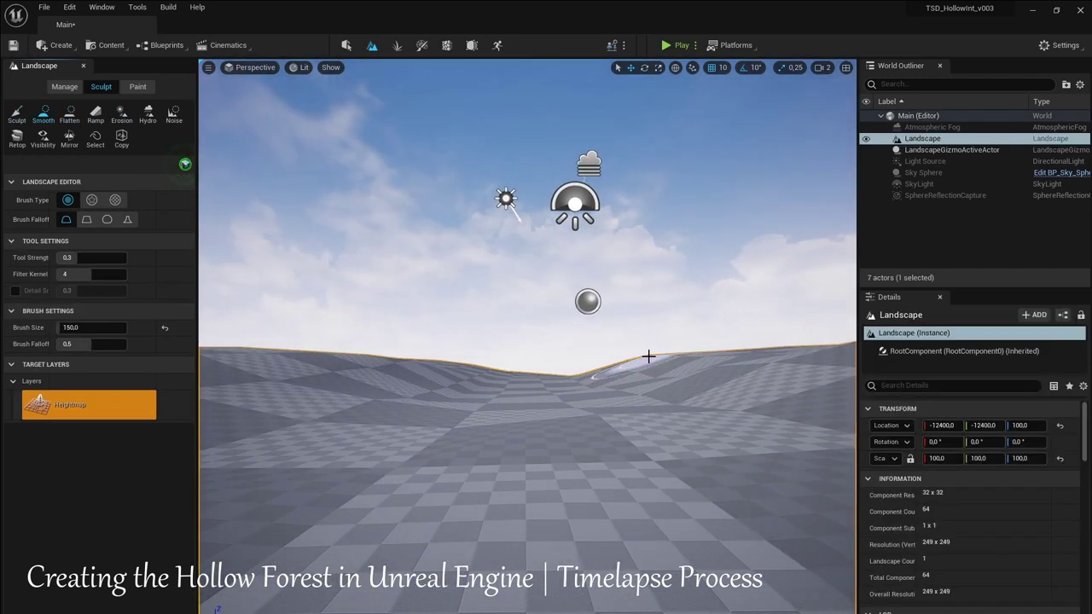
{"action": "left_click_drag", "start_coordinate": [384, 352], "coordinate": [670, 378]}
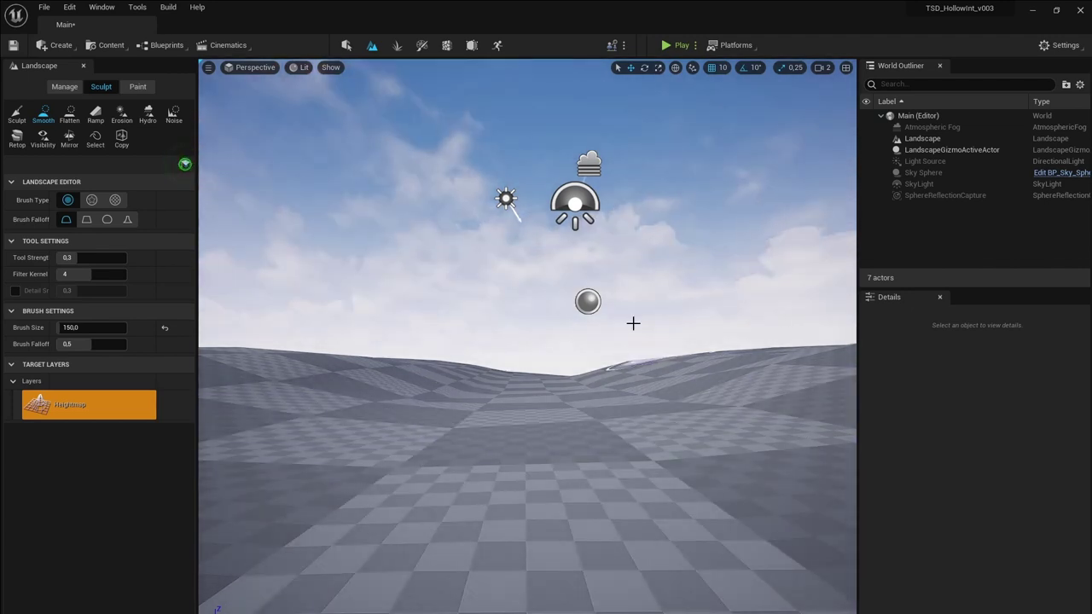
{"action": "right_click_drag", "start_coordinate": [636, 358], "coordinate": [636, 359]}
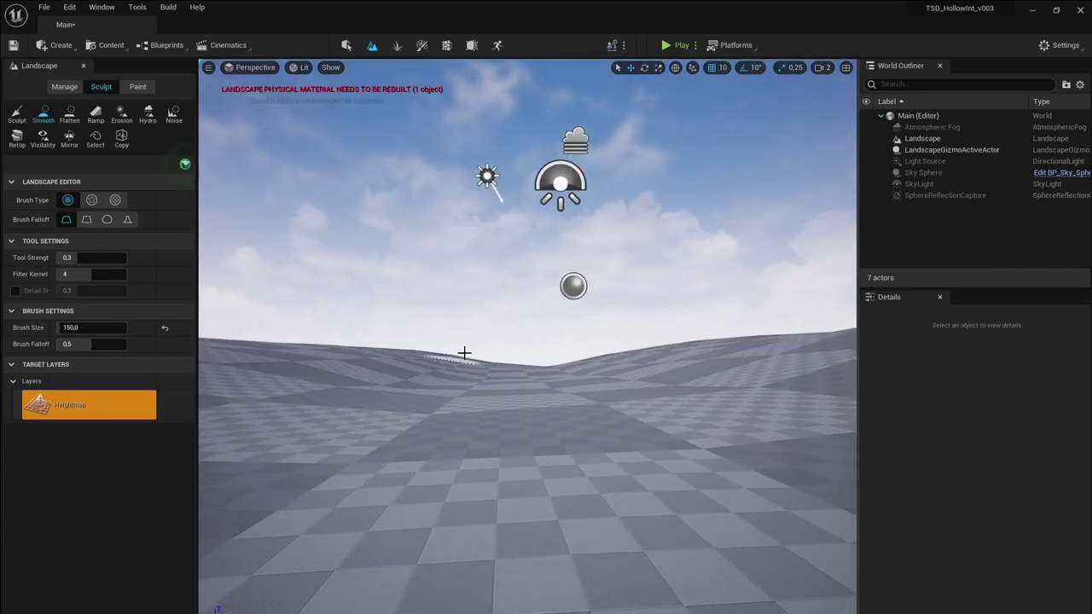
{"action": "left_click_drag", "start_coordinate": [464, 352], "coordinate": [787, 365]}
{"action": "left_click_drag", "start_coordinate": [574, 371], "coordinate": [738, 171]}
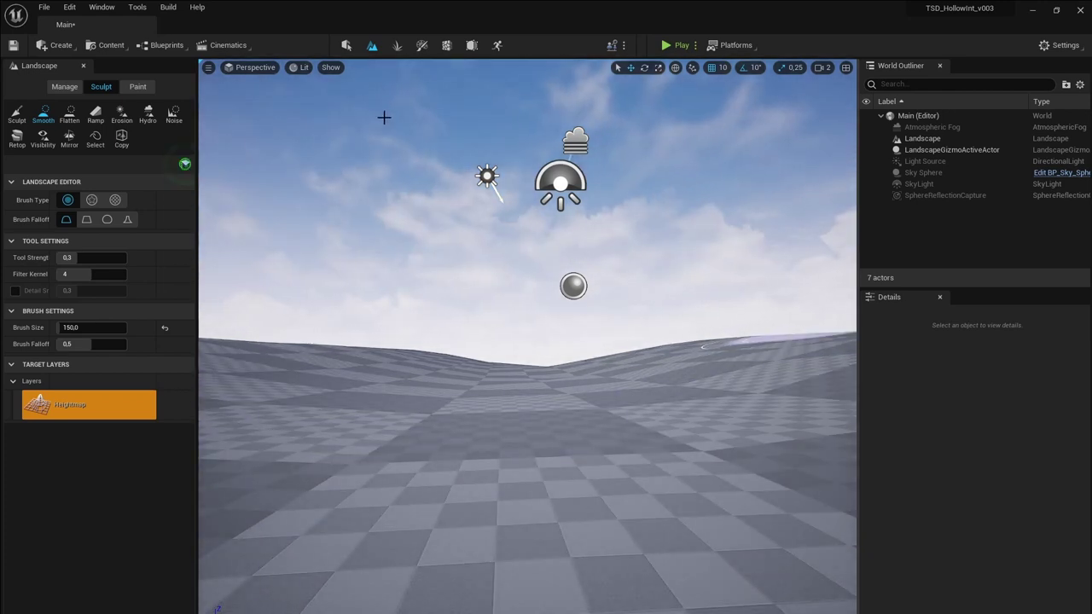
{"action": "key", "text": "shift+1"}
Assign the Brushify M_Landscape material to the landscape and return to landscape Paint mode
{"action": "key", "text": "ctrl+space"}
{"action": "left_click", "coordinate": [64, 585]}
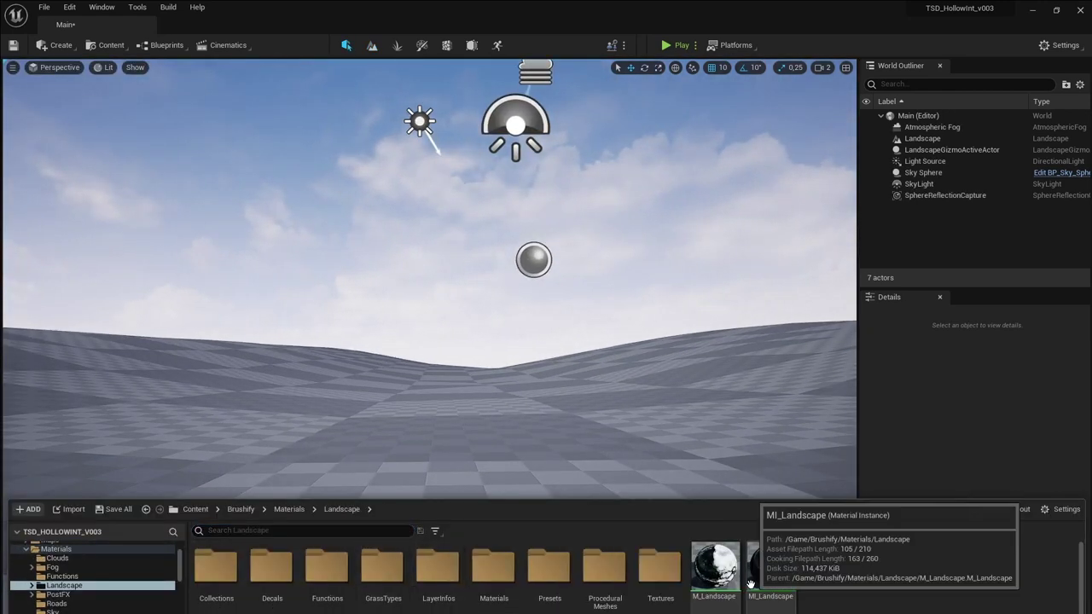
{"action": "left_click", "coordinate": [708, 531]}
{"action": "key", "text": "ctrl+space"}
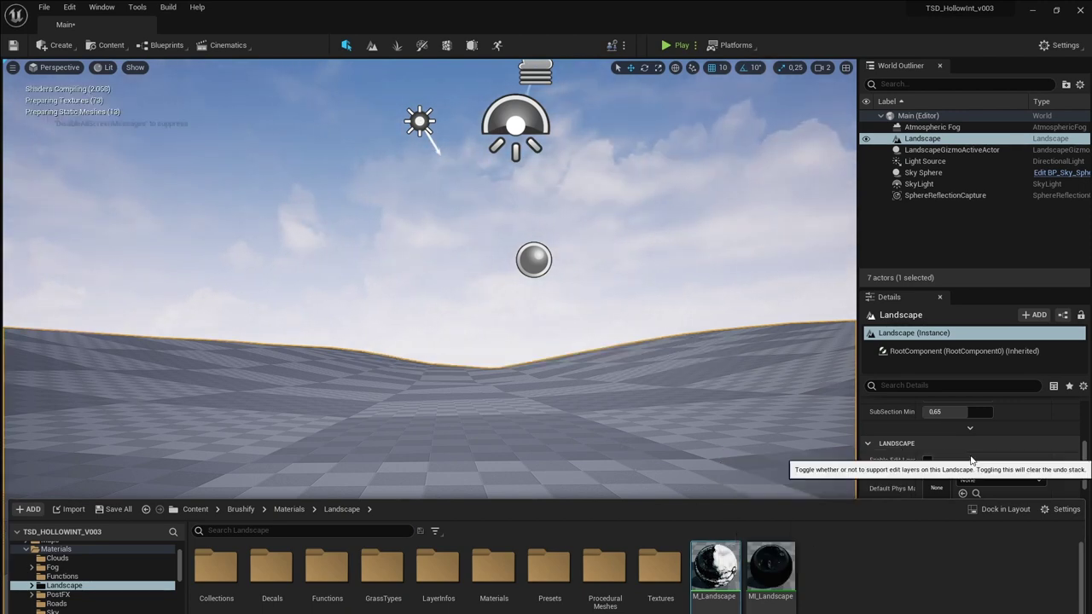
{"action": "scroll", "coordinate": [971, 461], "scroll_direction": "down", "scroll_amount": 5}
{"action": "left_click", "coordinate": [372, 45]}
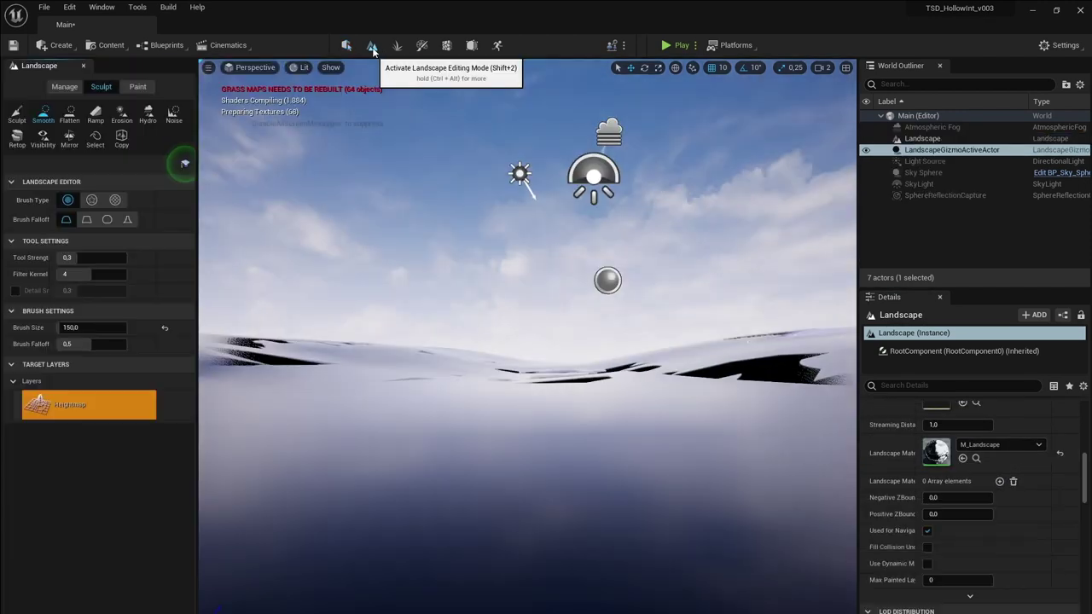
{"action": "left_click", "coordinate": [138, 86]}
{"action": "left_click", "coordinate": [86, 385]}
{"action": "left_click", "coordinate": [153, 472]}
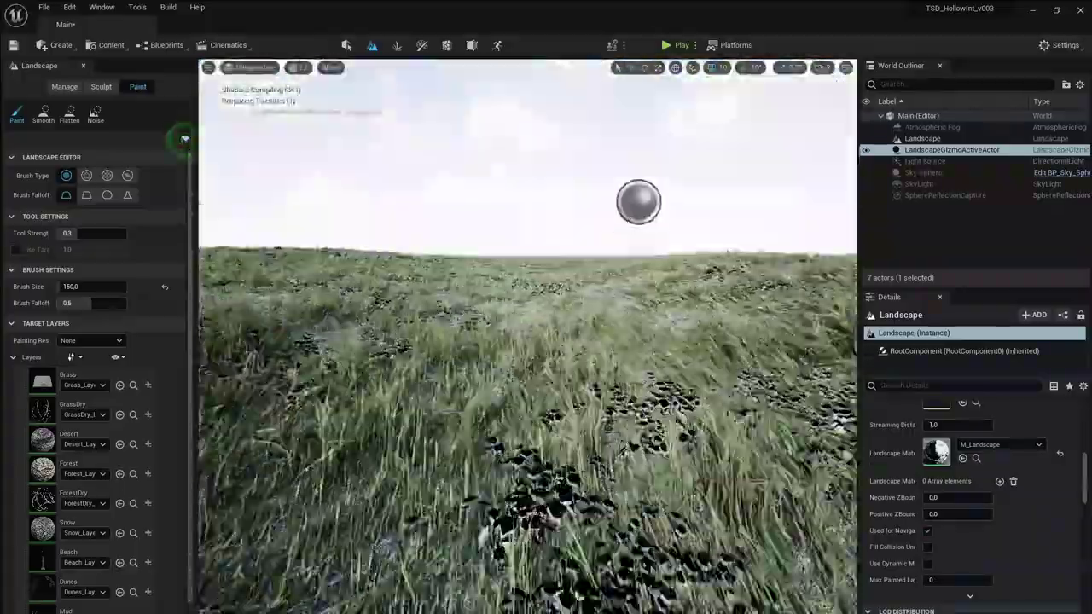
Paint the Forest and Mud layers over the terrain with brush sizes 100 then 80, and save the level
{"action": "left_click", "coordinate": [86, 469]}
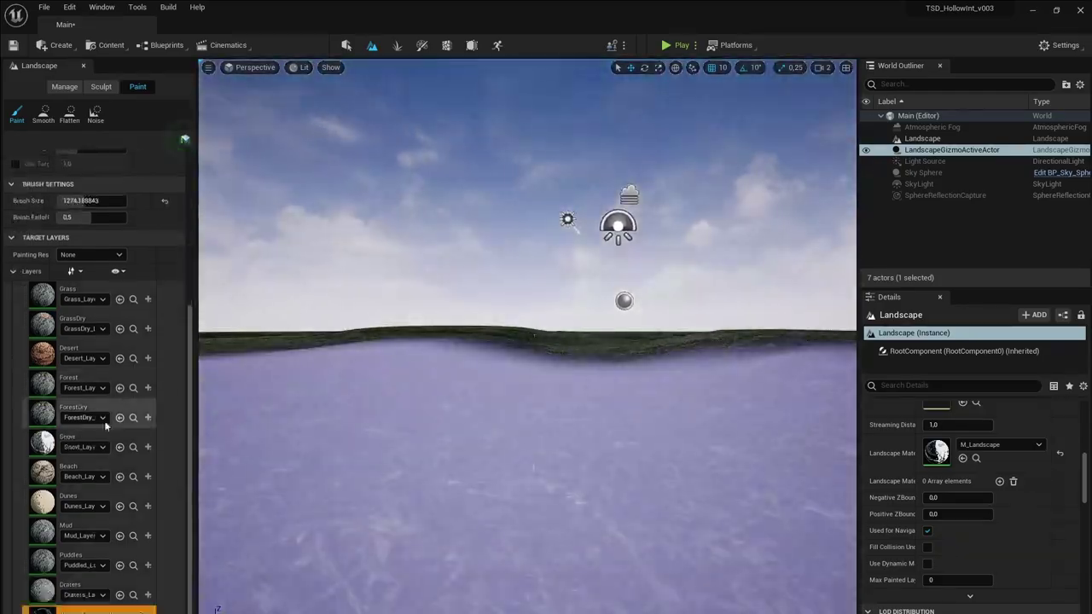
{"action": "left_click", "coordinate": [72, 529]}
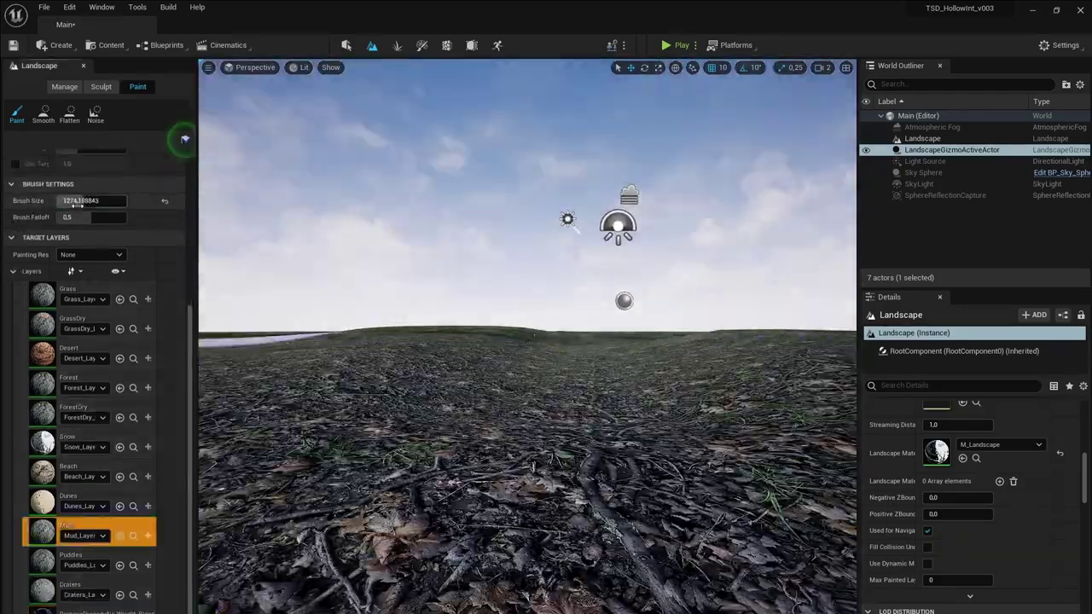
{"action": "type", "text": "200"}
{"action": "key", "text": "Return"}
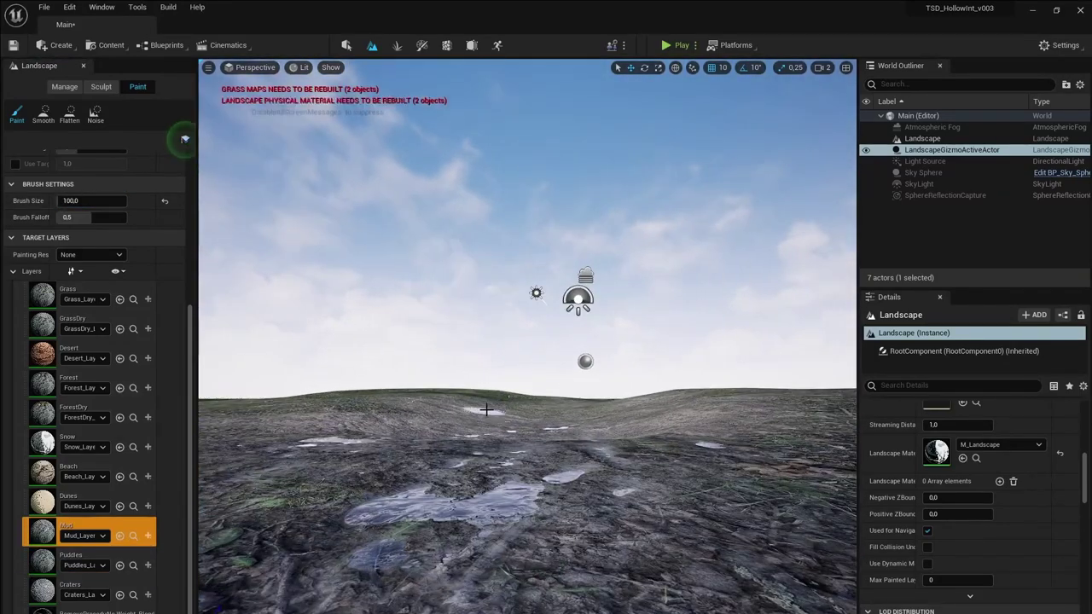
{"action": "key", "text": "bracketleft"}
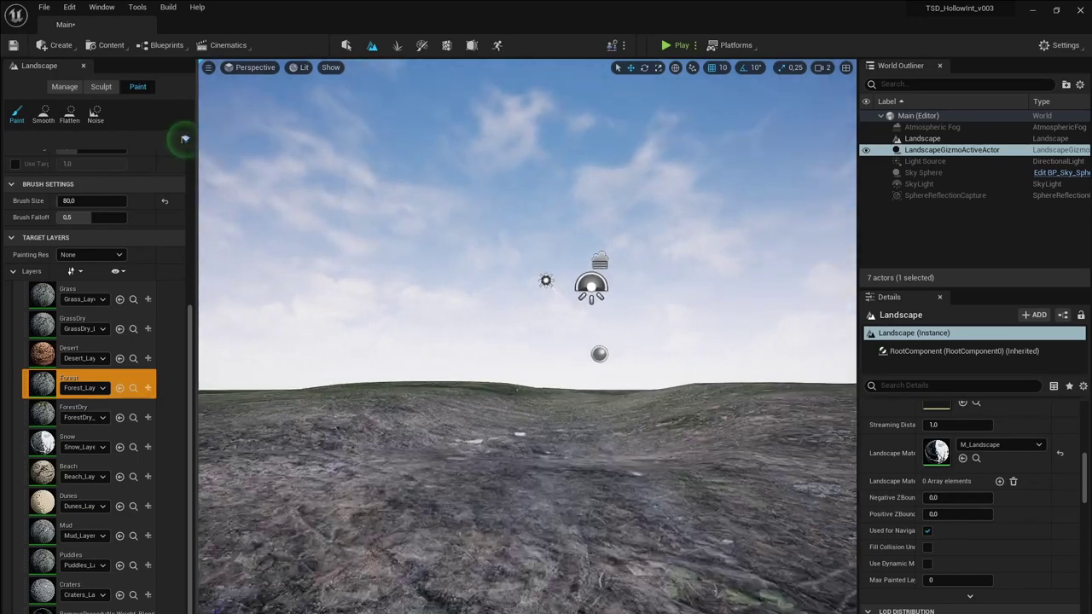
{"action": "left_click", "coordinate": [85, 529]}
{"action": "right_click_drag", "start_coordinate": [595, 504], "coordinate": [571, 486]}
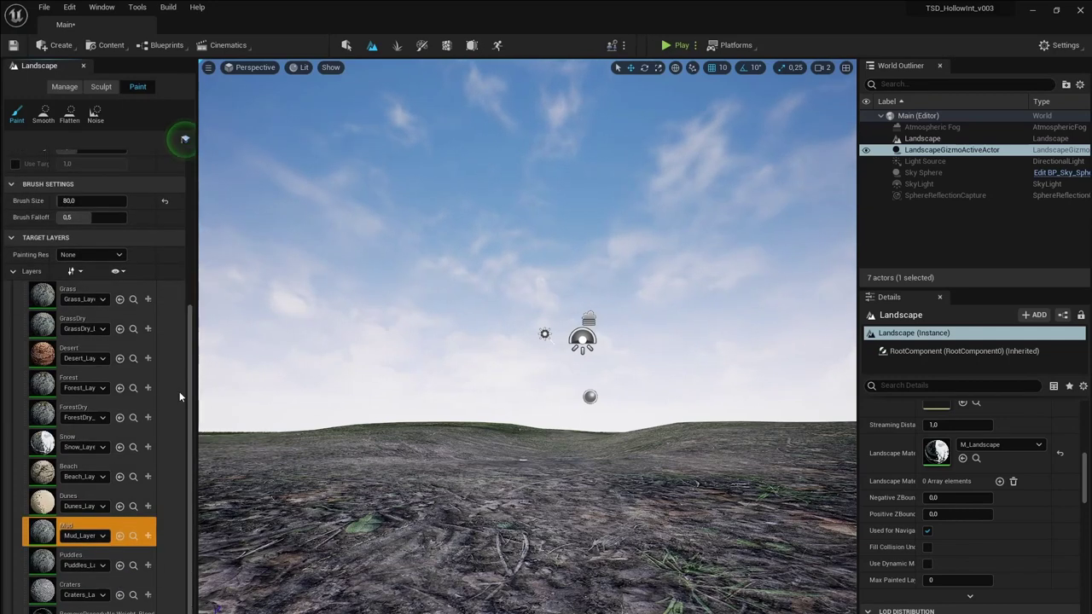
{"action": "left_click", "coordinate": [44, 6]}
{"action": "left_click", "coordinate": [76, 136]}
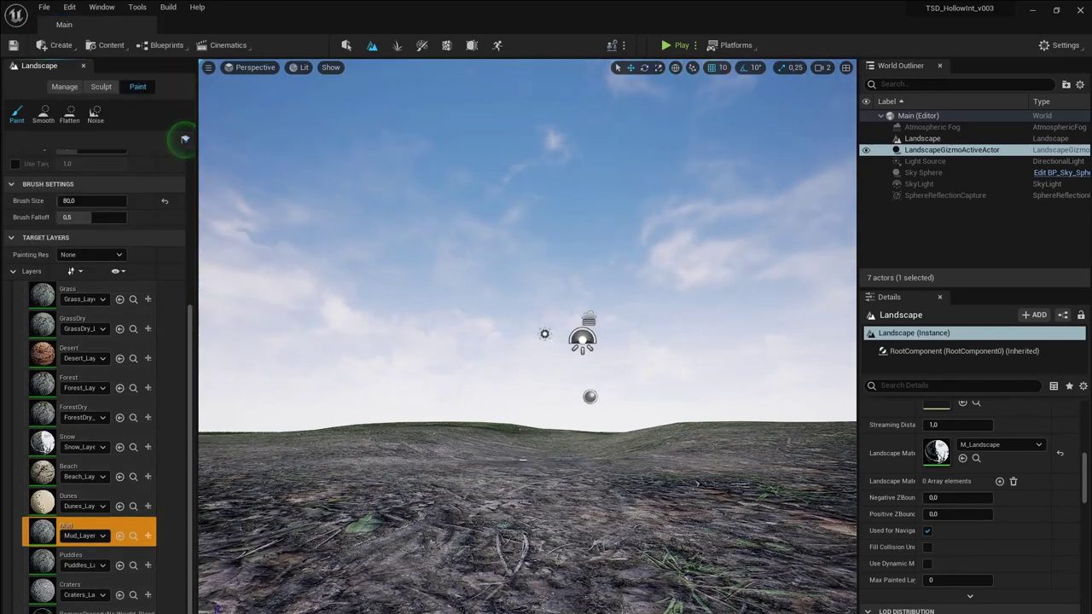
Exit landscape mode, select and frame the Var1 and Var2 rocky path meshes, then select the sky sphere
{"action": "left_click", "coordinate": [346, 44]}
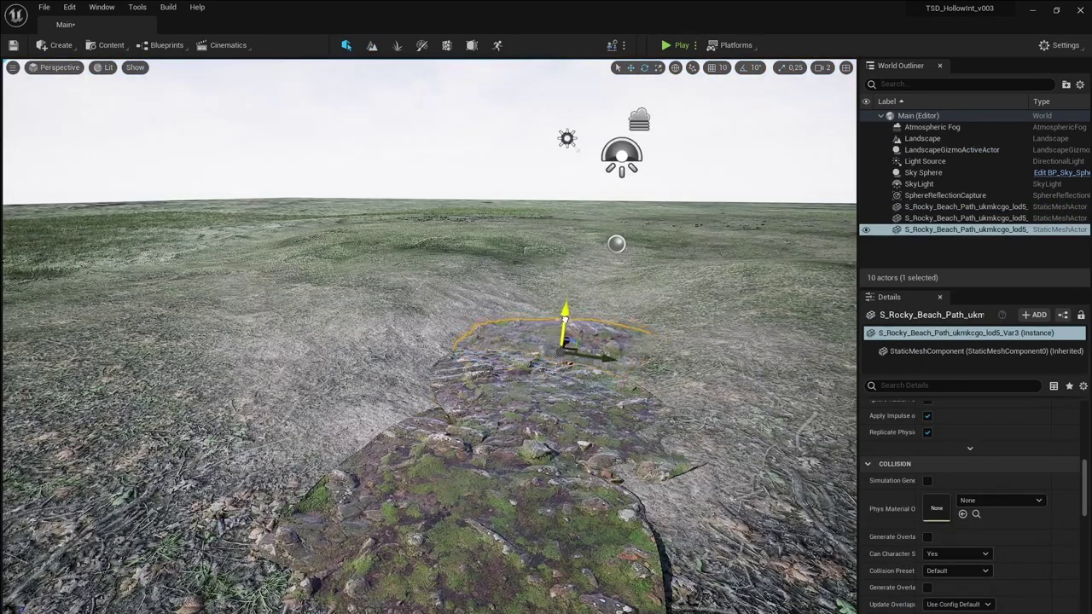
{"action": "left_click", "coordinate": [964, 217]}
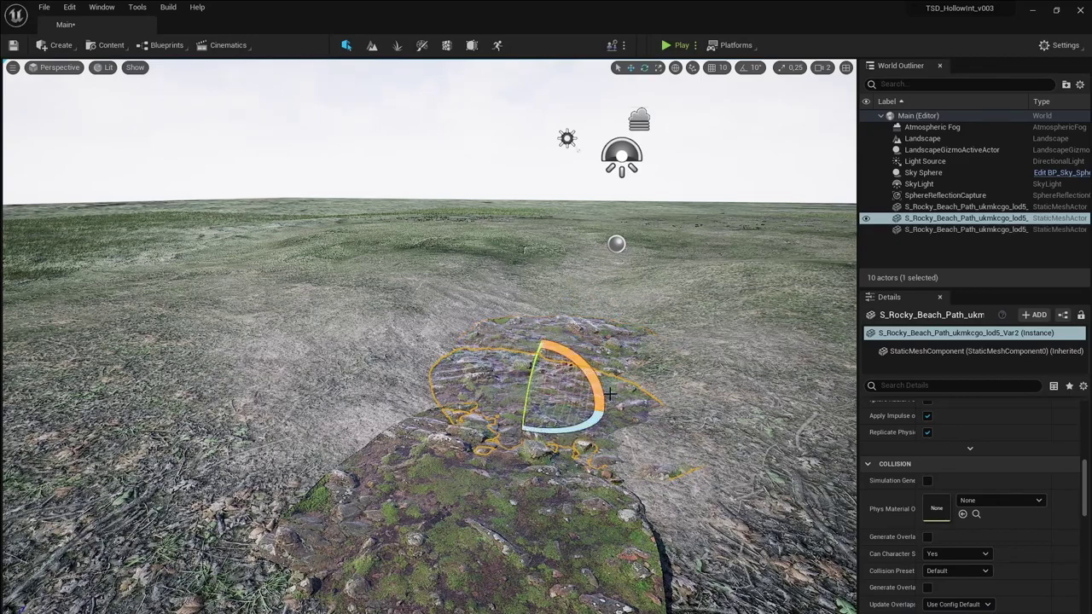
{"action": "left_click", "coordinate": [964, 206]}
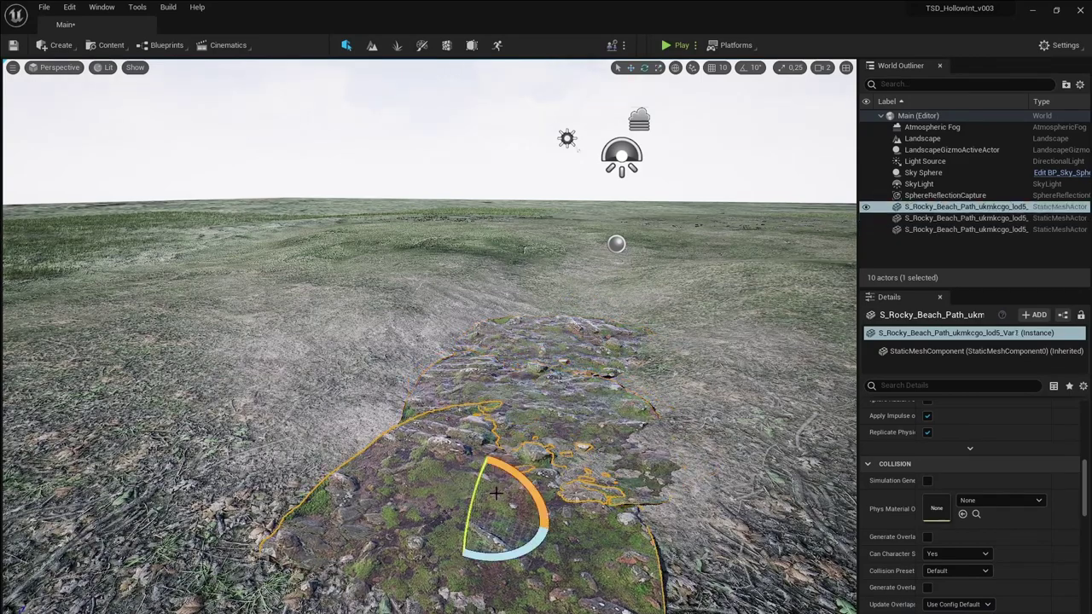
{"action": "key", "text": "f"}
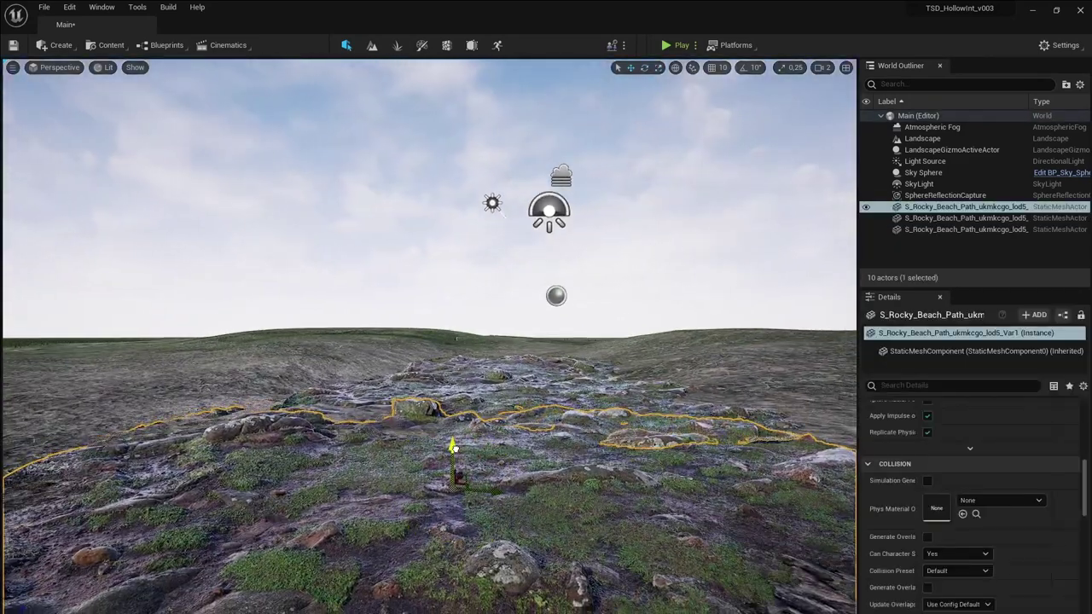
{"action": "left_click", "coordinate": [964, 218]}
{"action": "scroll", "coordinate": [995, 558], "scroll_direction": "up", "scroll_amount": 5}
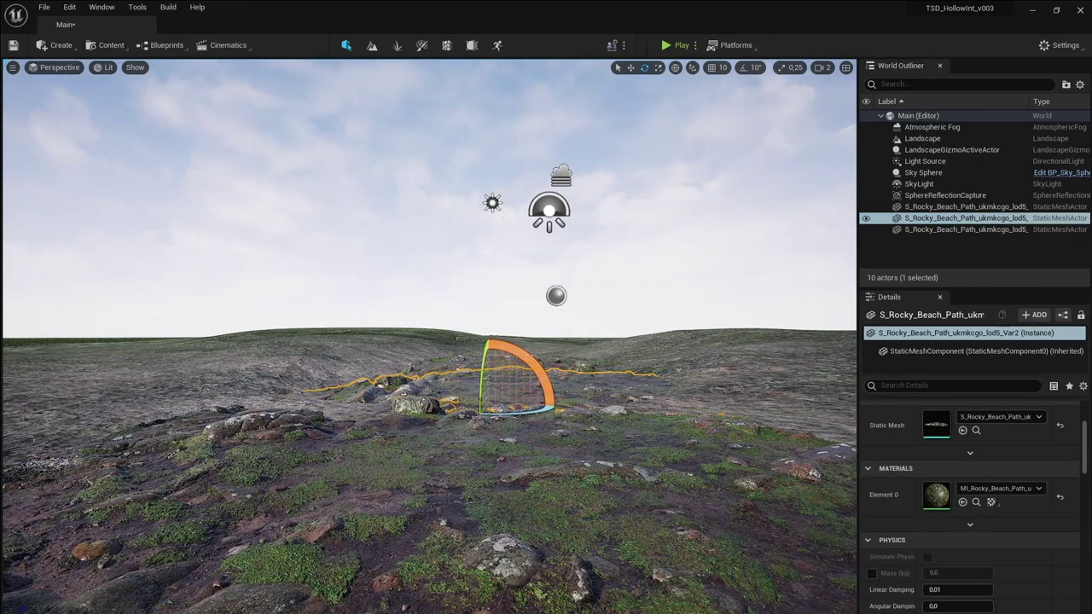
{"action": "scroll", "coordinate": [630, 266], "scroll_direction": "up", "scroll_amount": 5}
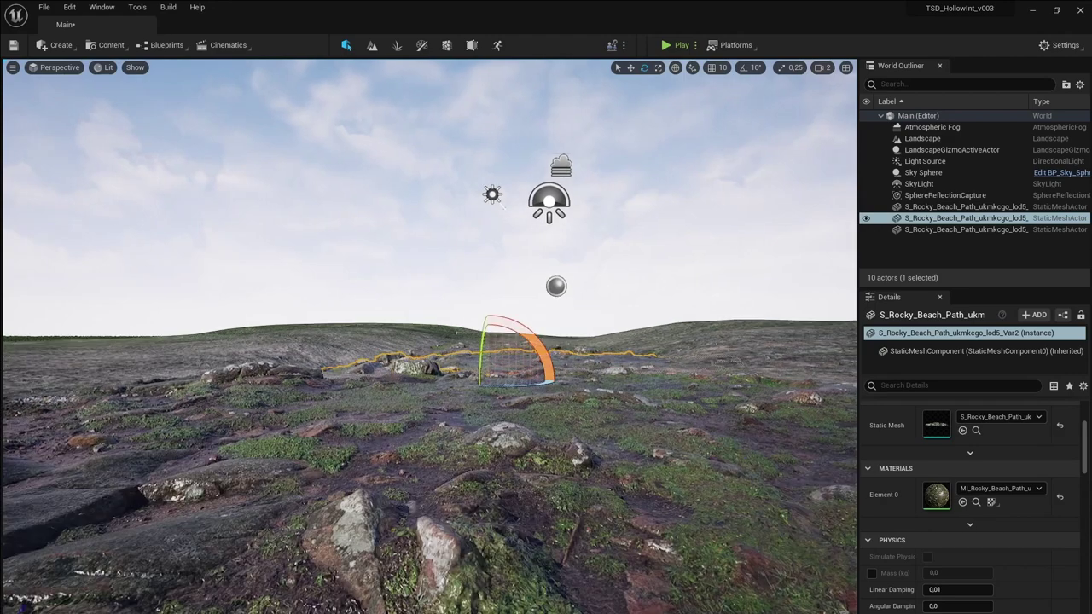
{"action": "left_click", "coordinate": [629, 266]}
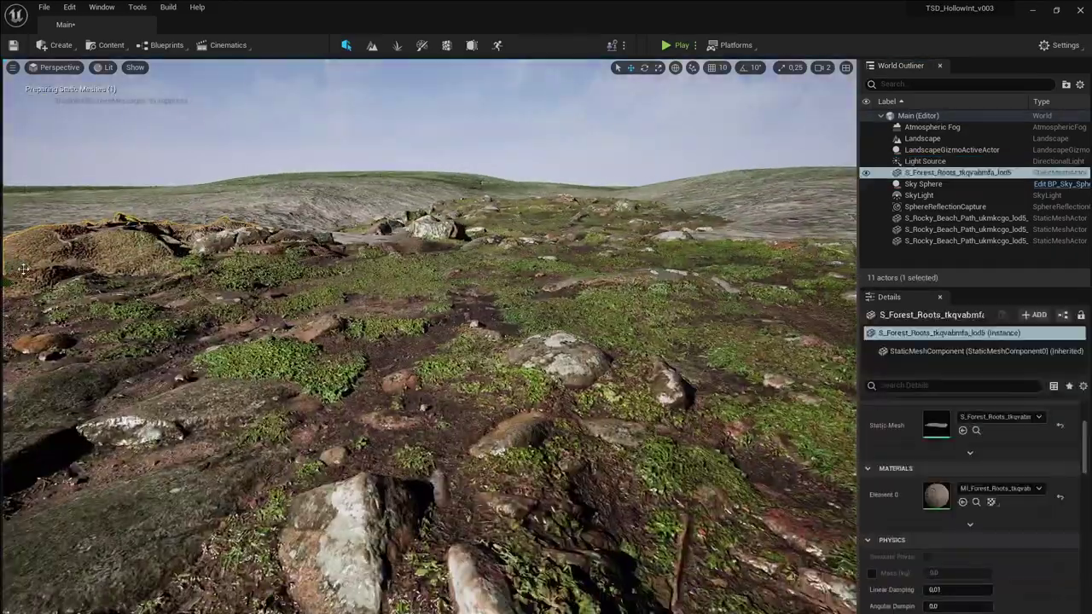
Place a mossy embankment mesh, adjust its height, and select the forest roots mesh
{"action": "left_click_drag", "start_coordinate": [694, 356], "coordinate": [695, 357]}
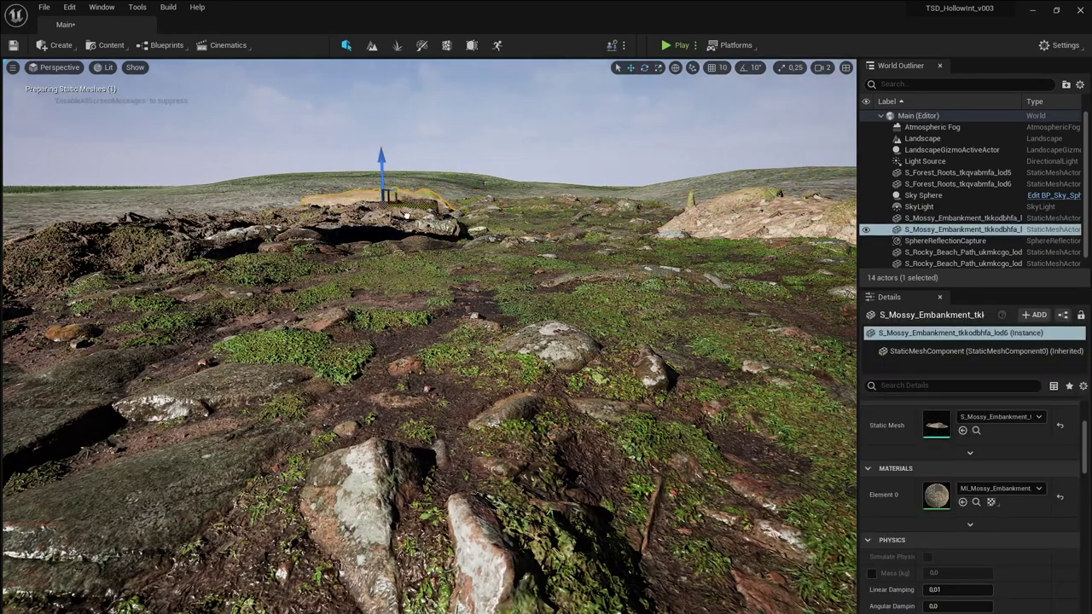
{"action": "right_click_drag", "start_coordinate": [426, 171], "coordinate": [437, 167]}
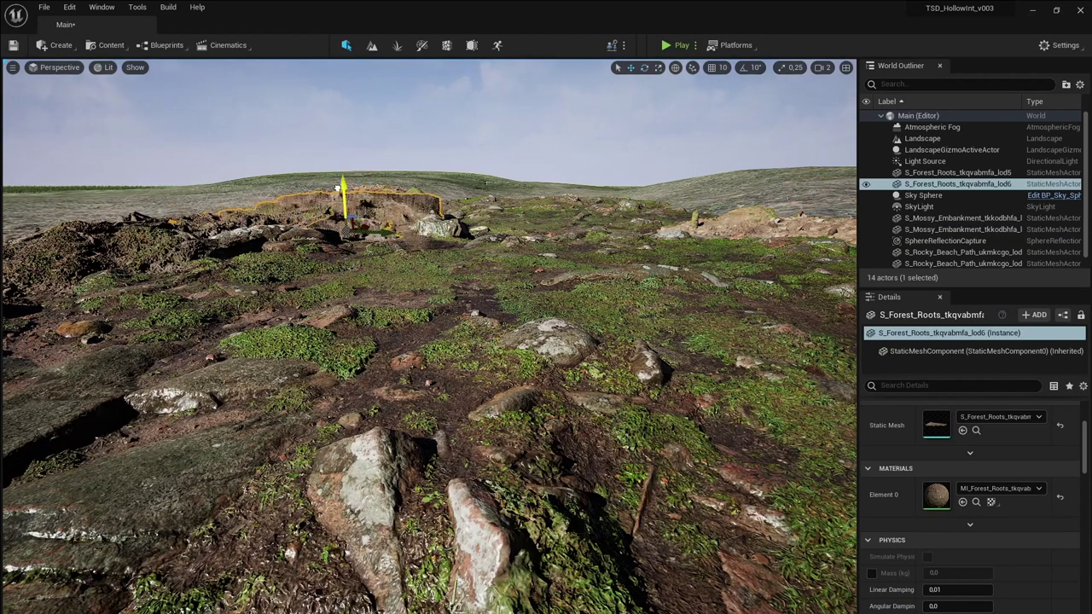
{"action": "left_click", "coordinate": [478, 243]}
{"action": "left_click", "coordinate": [341, 230]}
{"action": "right_click_drag", "start_coordinate": [341, 230], "coordinate": [401, 220]}
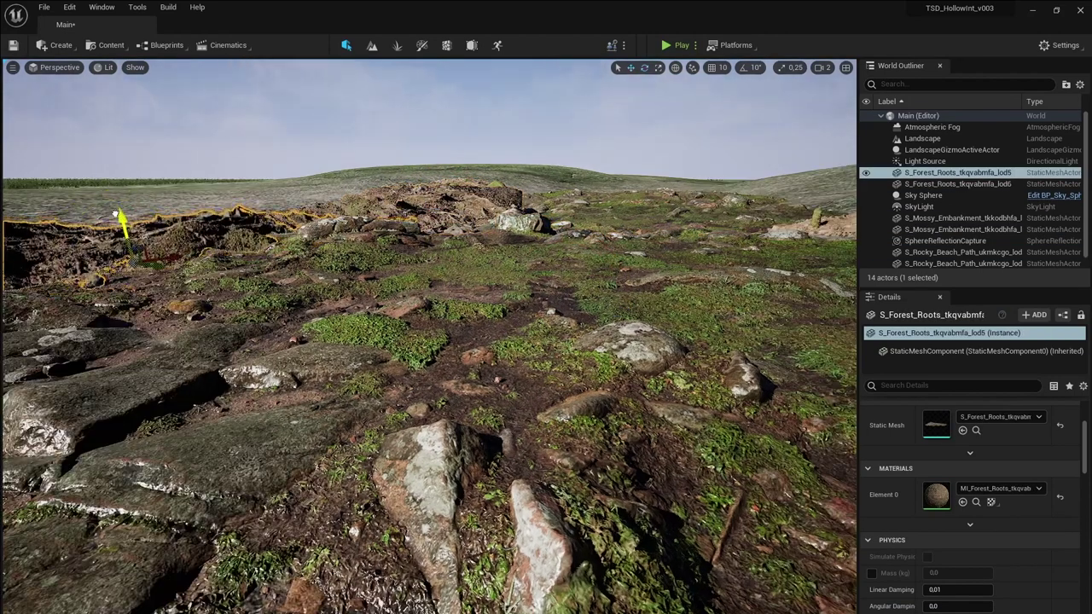
{"action": "right_click_drag", "start_coordinate": [392, 152], "coordinate": [597, 281]}
Select the right-hand embankment, clear the selection, and paste an Ancient Temple Jungle Roots mesh
{"action": "left_click", "coordinate": [649, 303]}
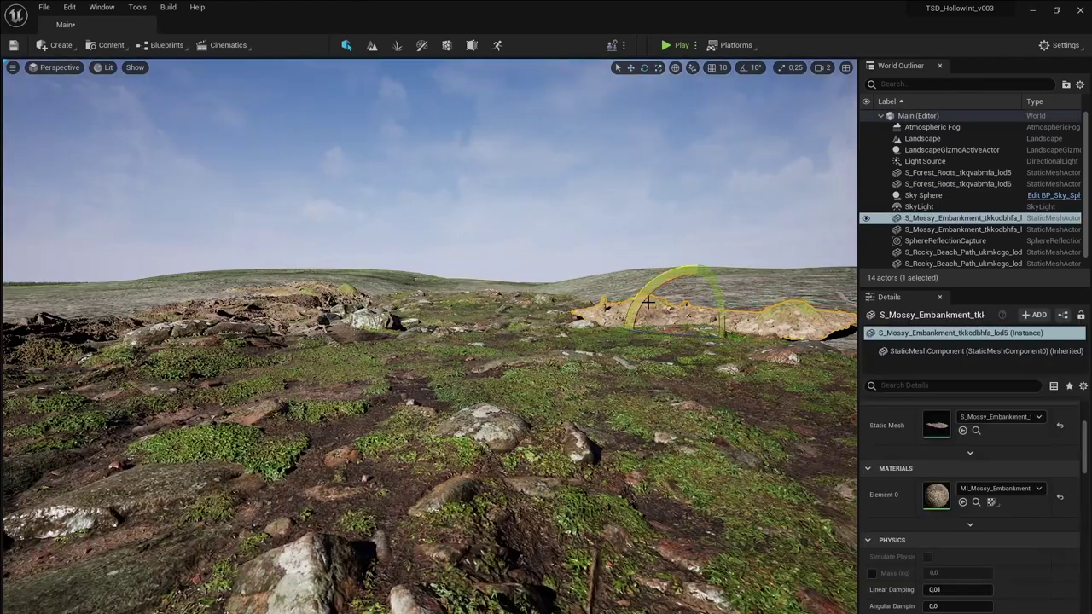
{"action": "right_click_drag", "start_coordinate": [843, 111], "coordinate": [843, 80]}
{"action": "key", "text": "Escape"}
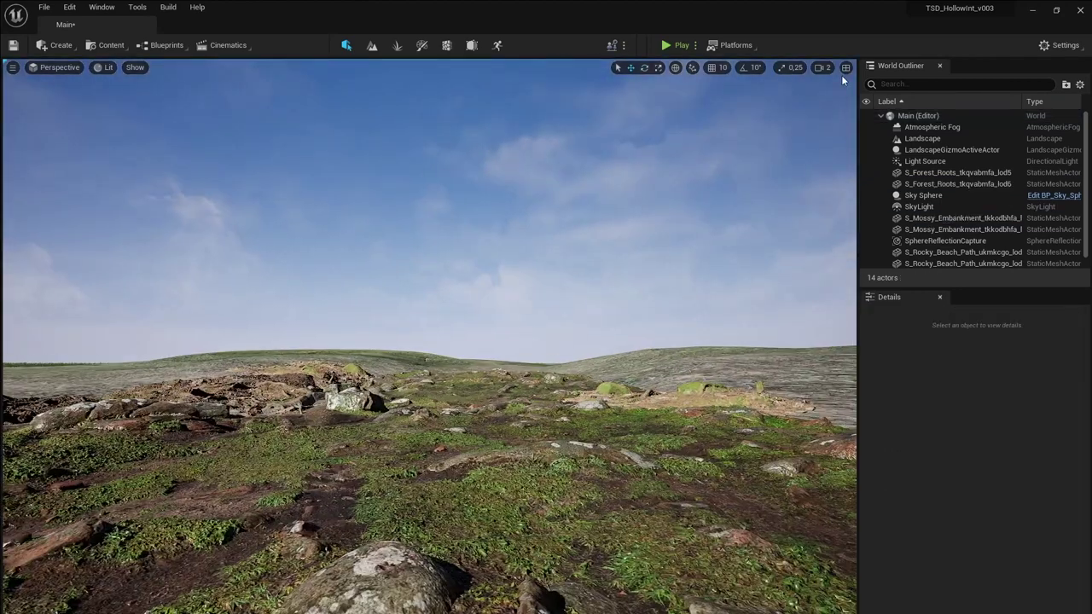
{"action": "key", "text": "ctrl+v"}
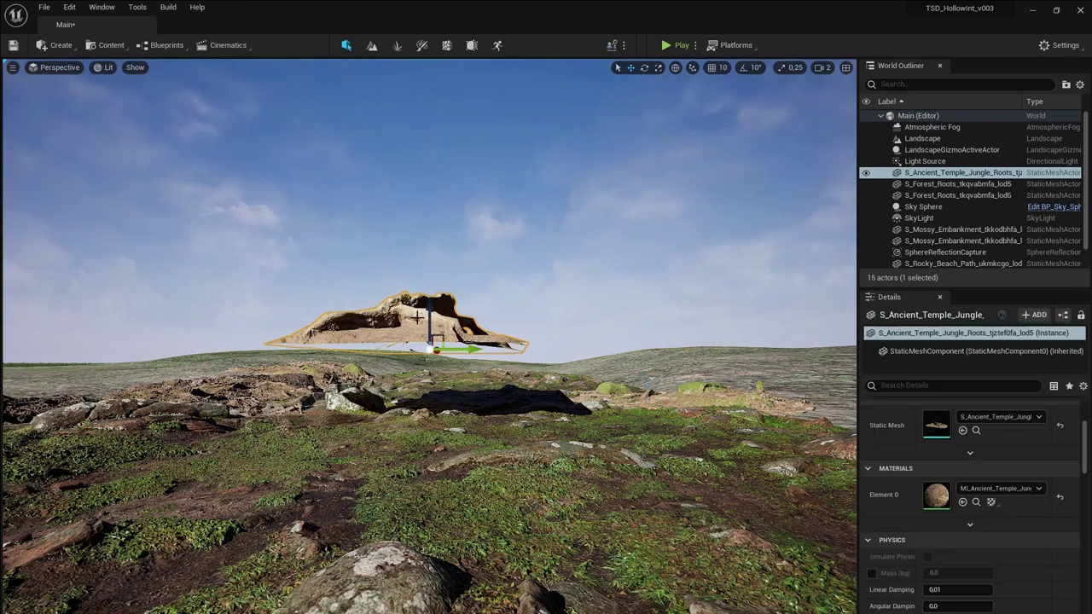
Drop the jungle roots mesh onto the ground with End and slide it left
{"action": "key", "text": "End"}
{"action": "scroll", "coordinate": [497, 427], "scroll_direction": "up", "scroll_amount": 5}
{"action": "left_click_drag", "start_coordinate": [498, 427], "coordinate": [727, 197]}
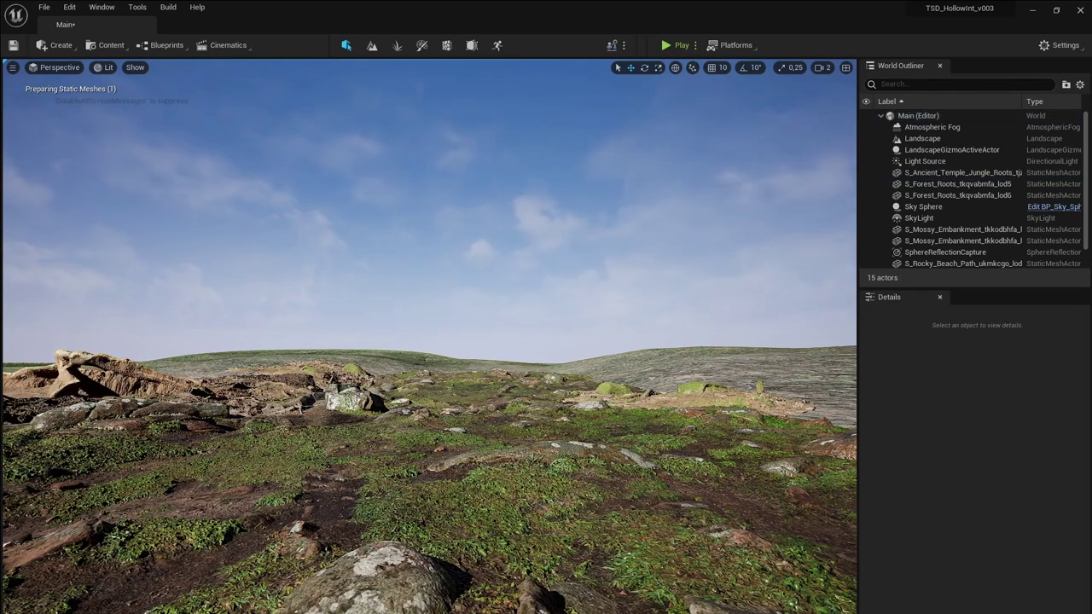
Add three more mossy embankment copies around the path and a Var4 rocky path piece
{"action": "key", "text": "ctrl+v"}
{"action": "mouse_move", "coordinate": [477, 349]}
{"action": "left_mouse_down"}
{"action": "mouse_move", "coordinate": [775, 375]}
{"action": "mouse_move", "coordinate": [715, 341]}
{"action": "left_mouse_up"}
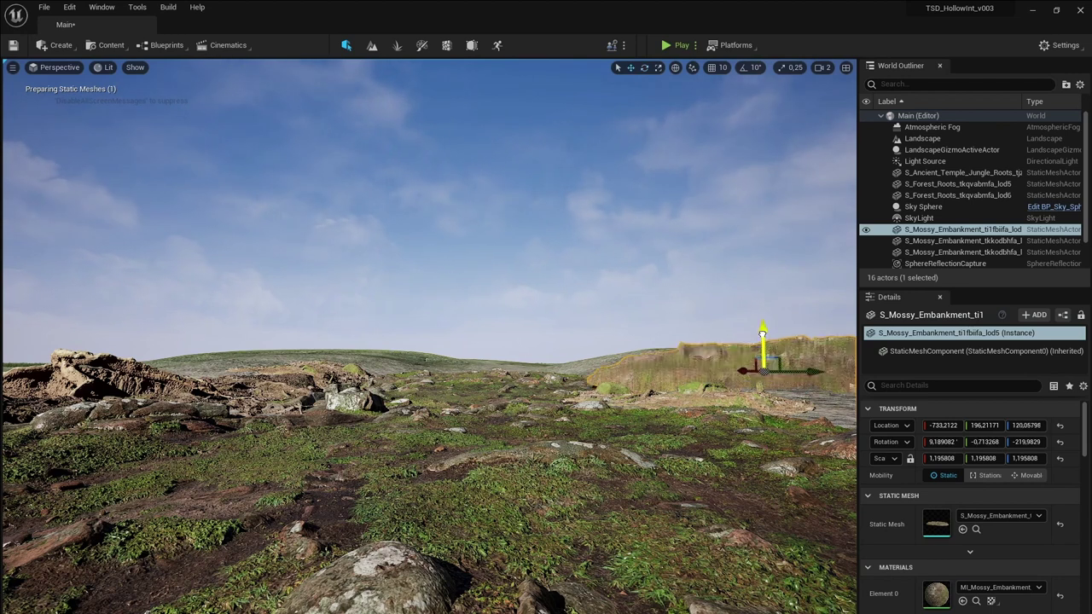
{"action": "key", "text": "ctrl+v"}
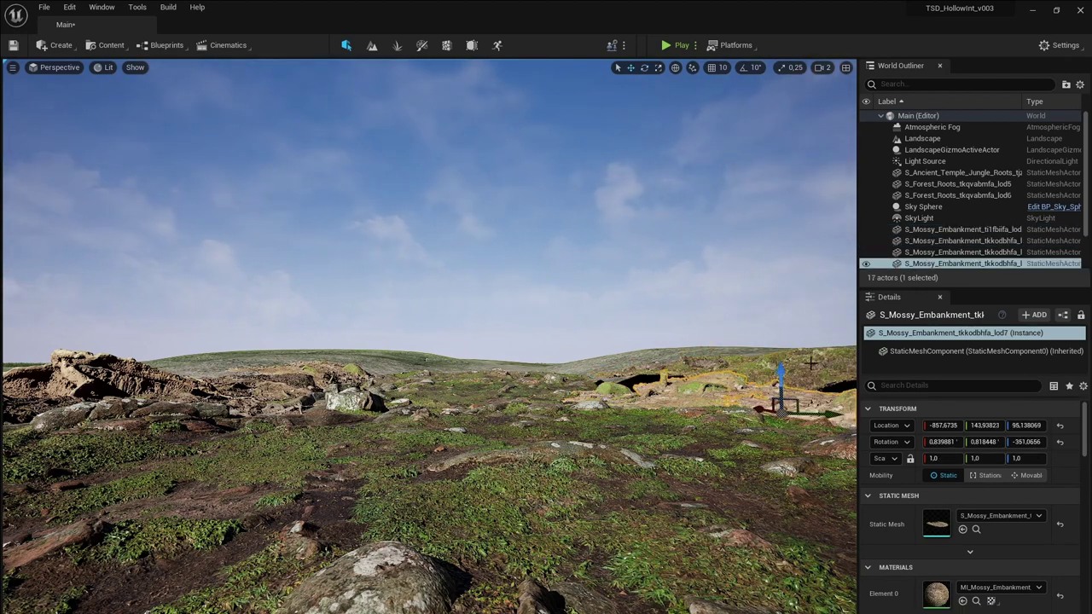
{"action": "left_click", "coordinate": [811, 363]}
{"action": "key", "text": "e"}
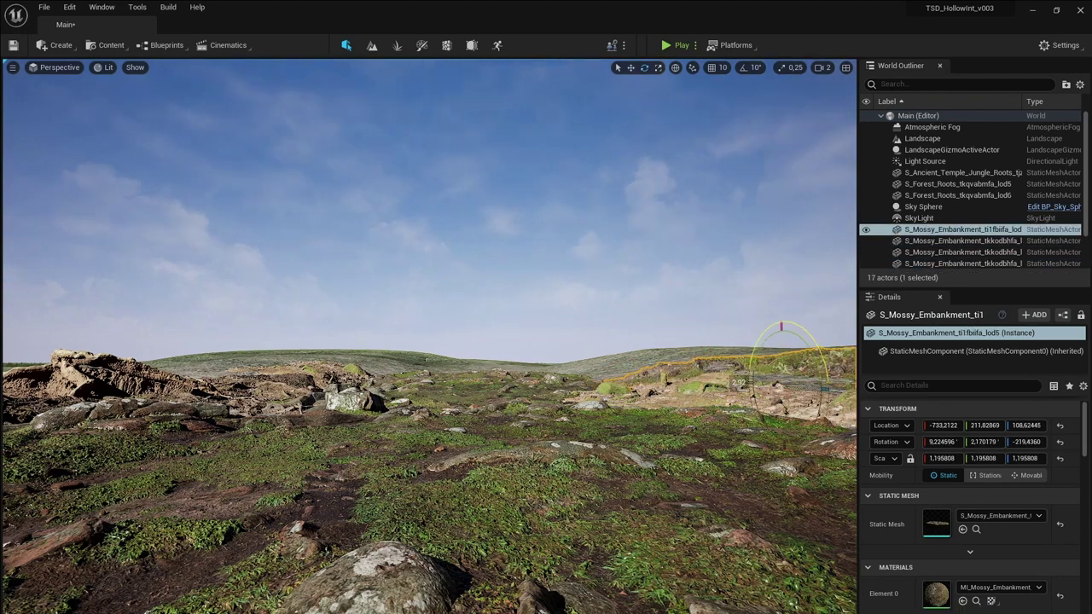
{"action": "key", "text": "ctrl+v"}
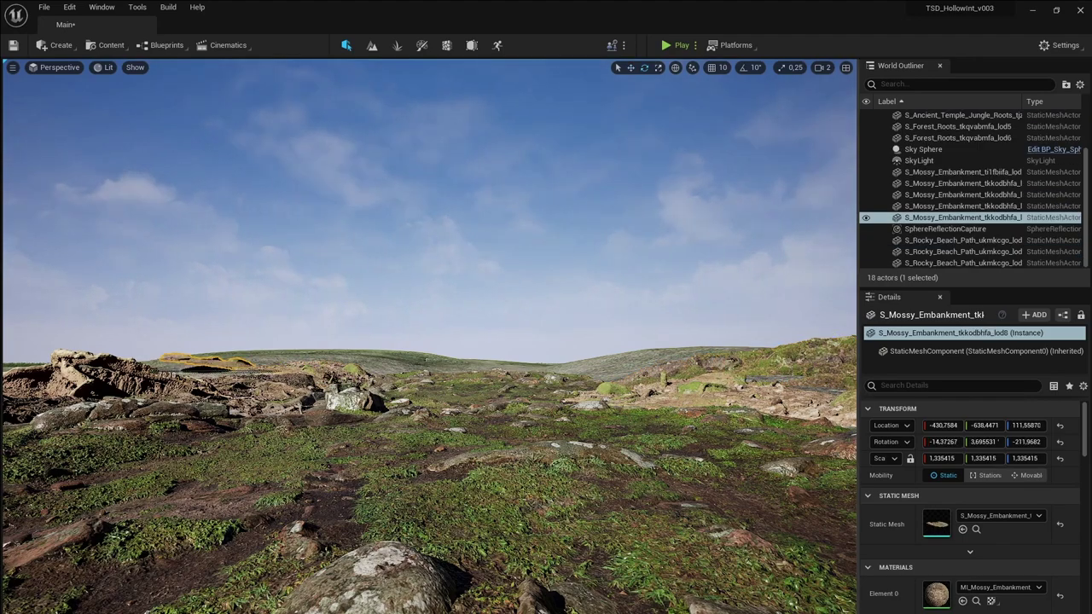
{"action": "key", "text": "ctrl+v"}
{"action": "right_click_drag", "start_coordinate": [355, 322], "coordinate": [797, 269]}
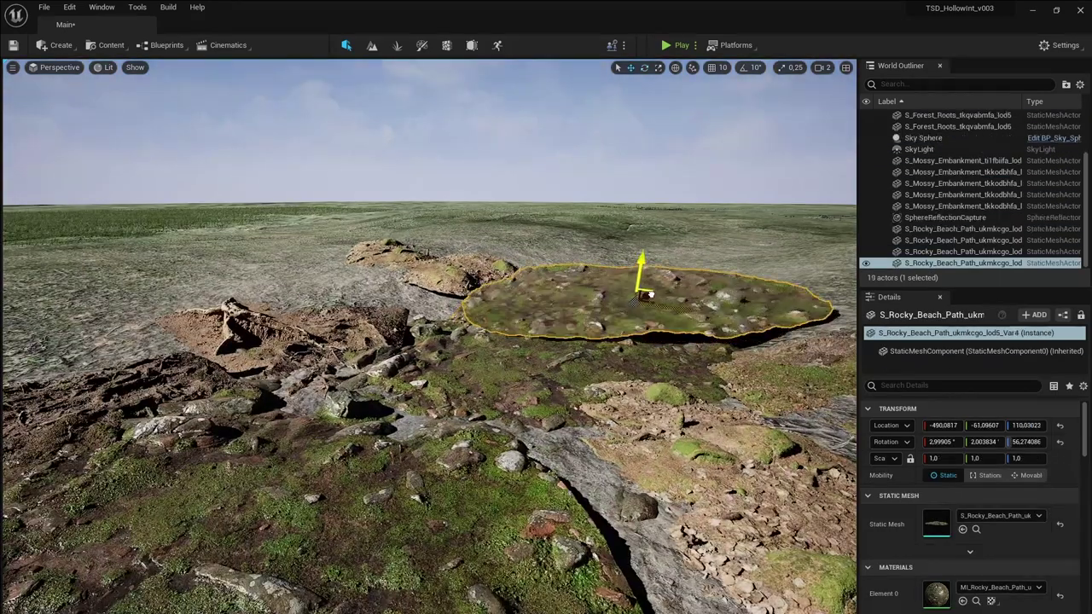
Duplicate a rocky path piece into Var5 and delete the large mossy embankment
{"action": "left_click", "coordinate": [503, 239]}
{"action": "left_click", "coordinate": [248, 273]}
{"action": "left_click", "coordinate": [51, 358]}
{"action": "key", "text": "ctrl+v"}
{"action": "right_click_drag", "start_coordinate": [427, 341], "coordinate": [529, 324]}
{"action": "left_click", "coordinate": [598, 324]}
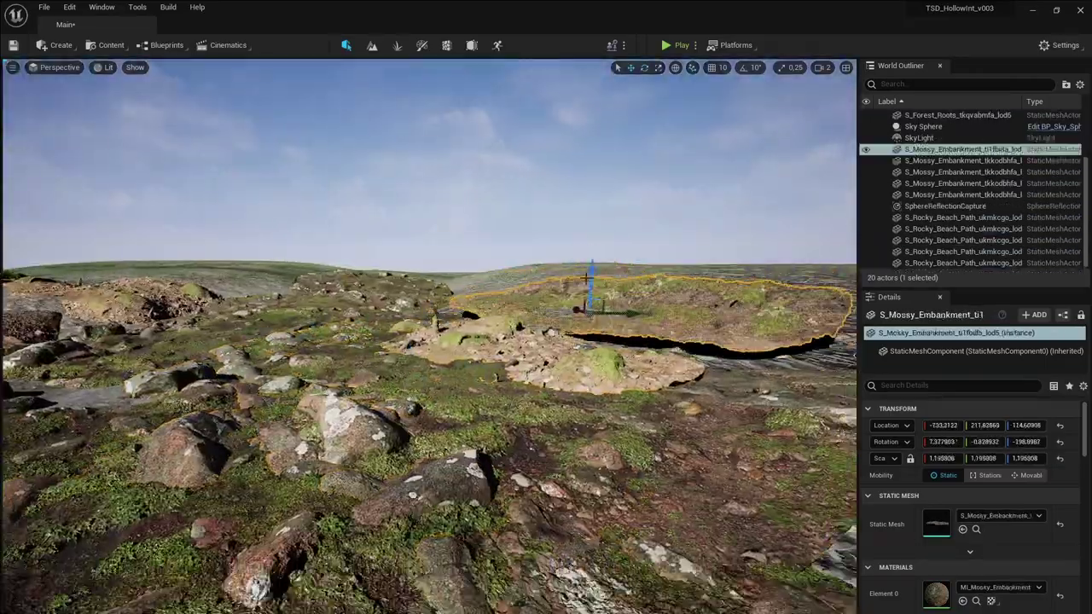
{"action": "key", "text": "Delete"}
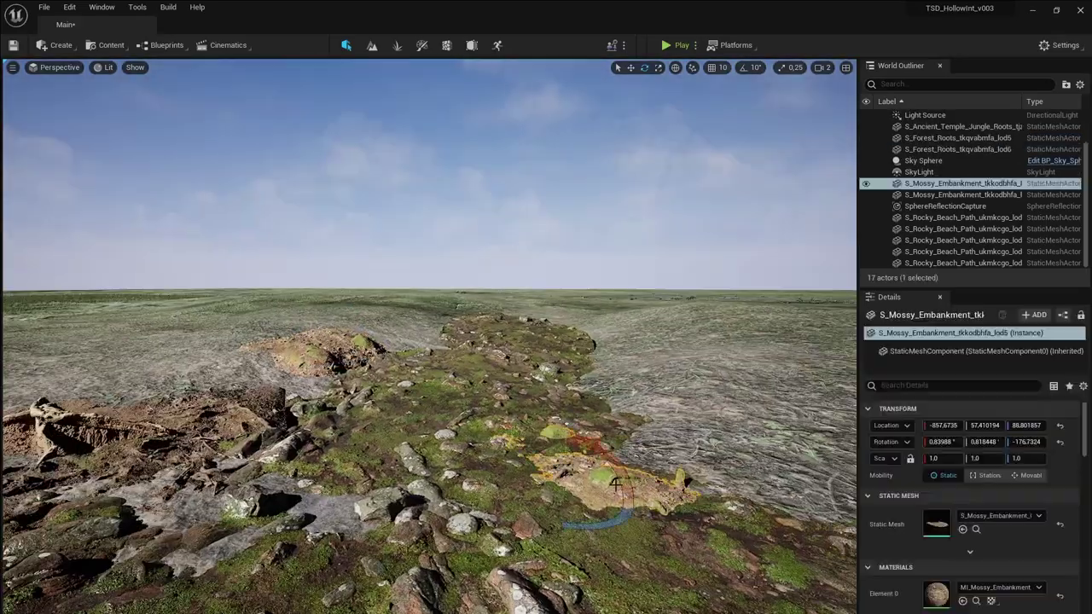
Place a mossy rocks mesh beside the path, then undo three unwanted changes
{"action": "left_click", "coordinate": [554, 477]}
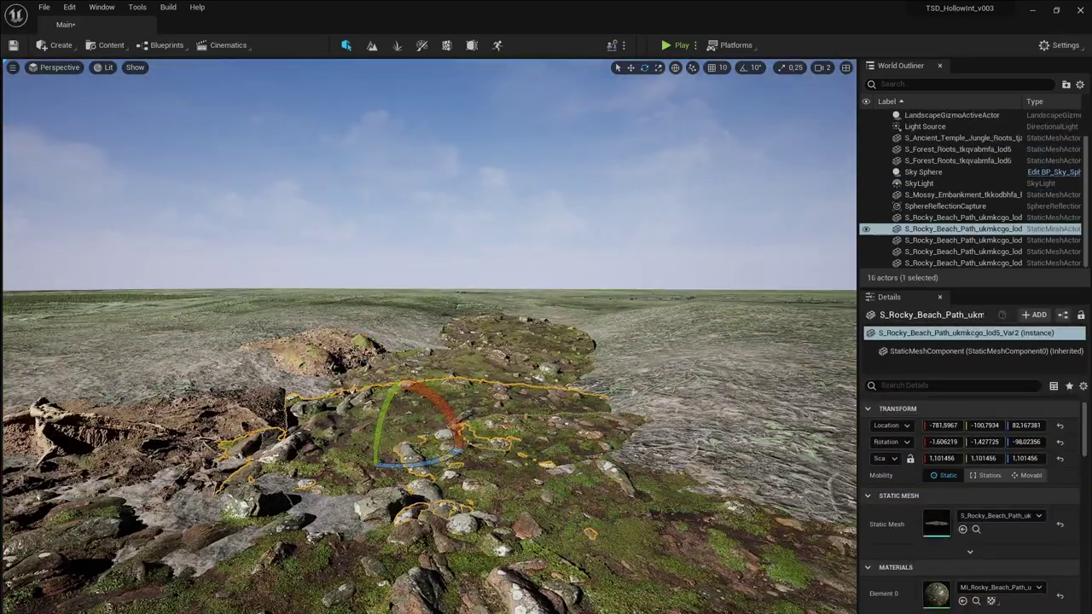
{"action": "right_click_drag", "start_coordinate": [427, 342], "coordinate": [444, 324]}
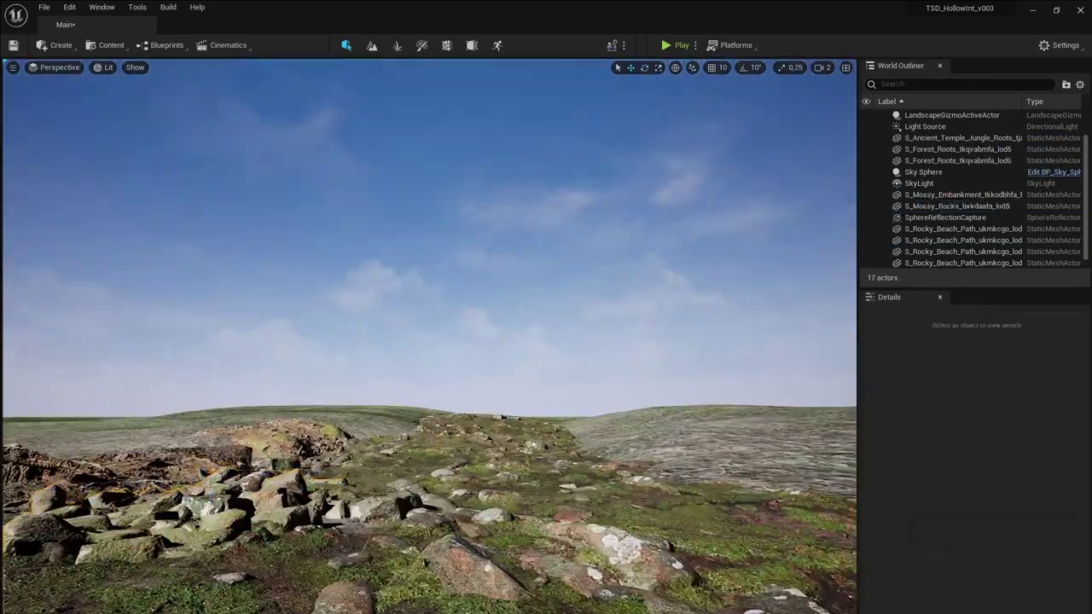
{"action": "left_click", "coordinate": [939, 206]}
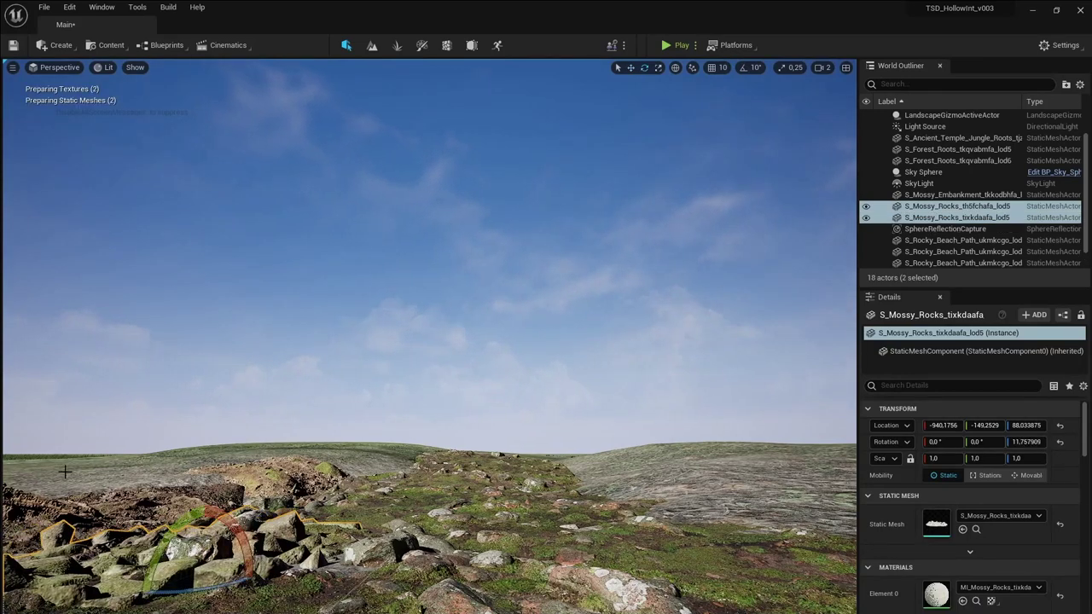
{"action": "key", "text": "ctrl+z"}
{"action": "key", "text": "ctrl+z"}
{"action": "key", "text": "ctrl+z"}
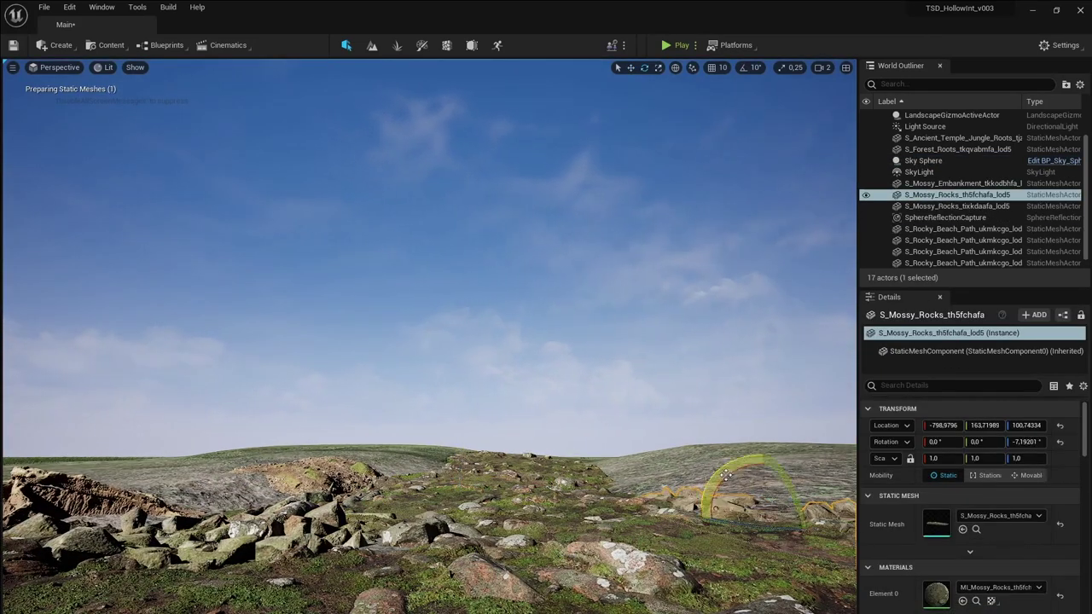
{"action": "key", "text": "ctrl+z"}
{"action": "key", "text": "ctrl+z"}
{"action": "key", "text": "ctrl+z"}
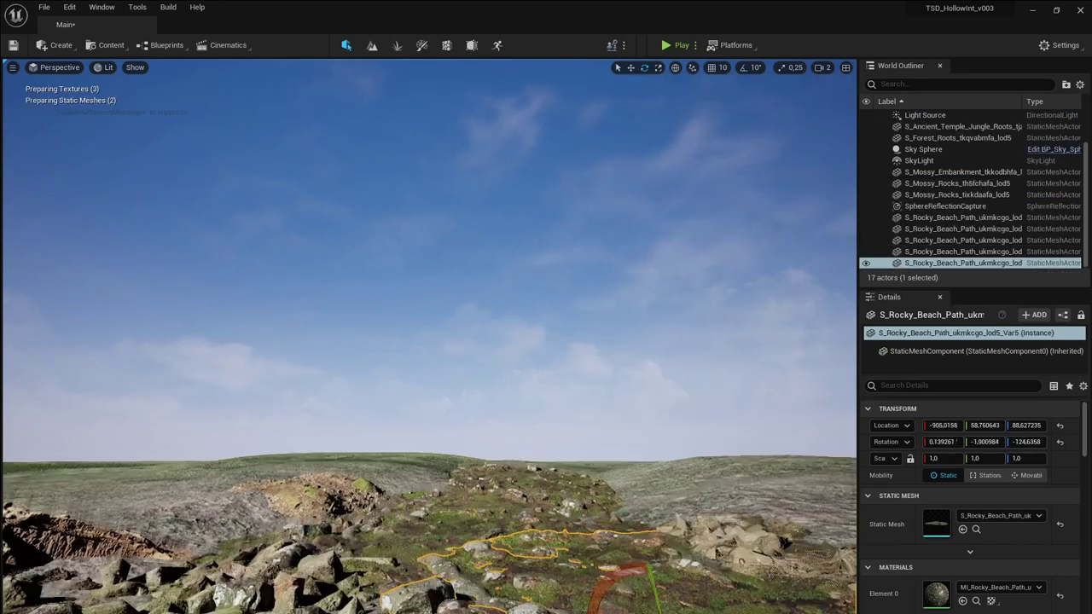
{"action": "key", "text": "ctrl+z"}
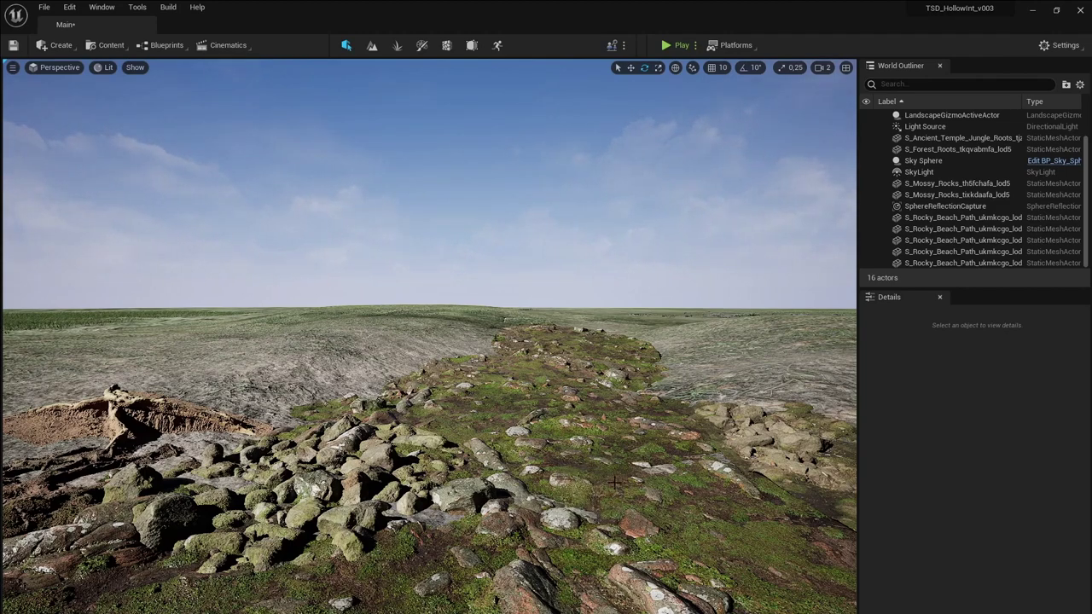
Redo to restore the Mossy Rock Assembly and the rocky path copies up to Var9
{"action": "key", "text": "ctrl+y"}
{"action": "key", "text": "ctrl+y"}
{"action": "key", "text": "ctrl+y"}
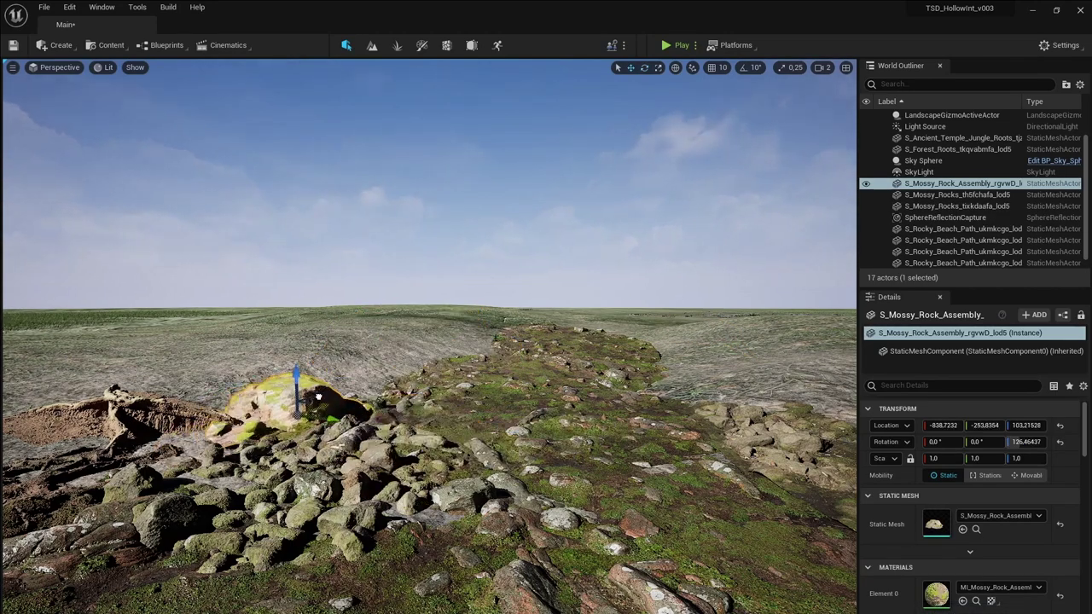
{"action": "key", "text": "ctrl+y"}
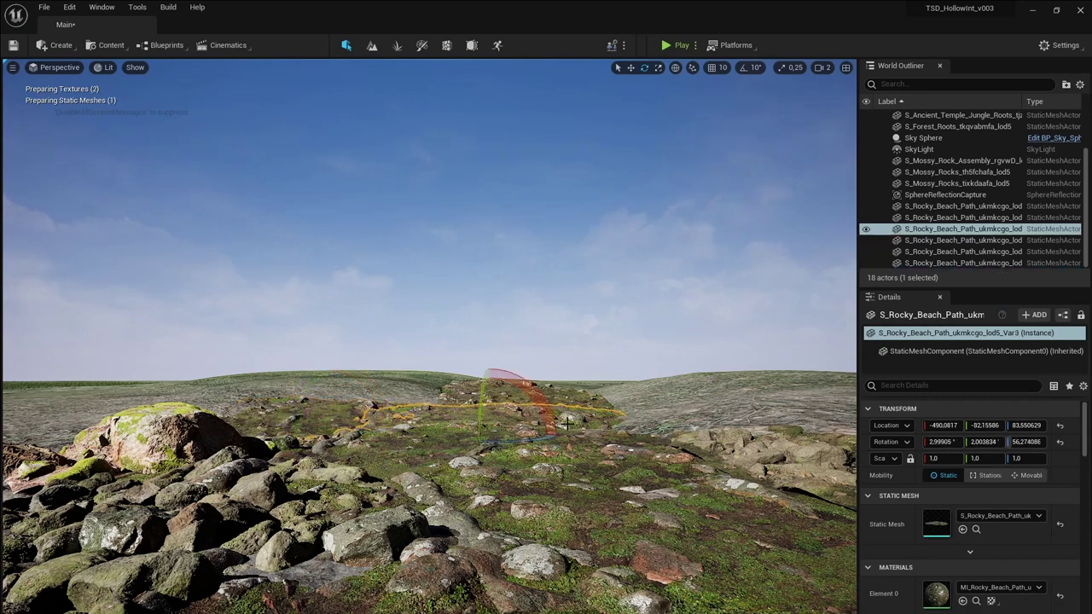
{"action": "key", "text": "ctrl+y"}
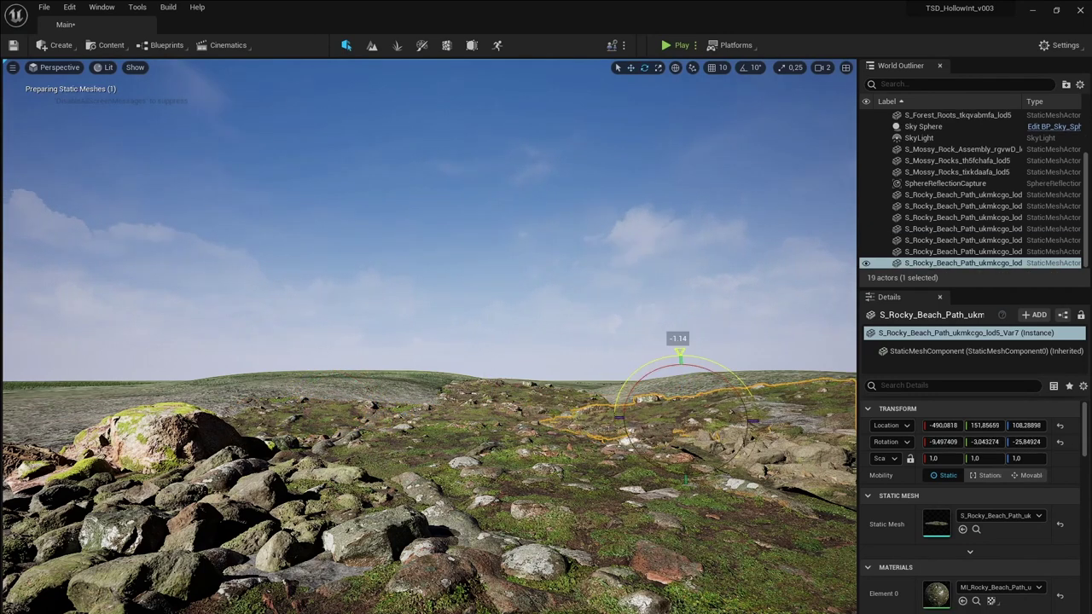
{"action": "key", "text": "ctrl+y"}
{"action": "key", "text": "ctrl+y"}
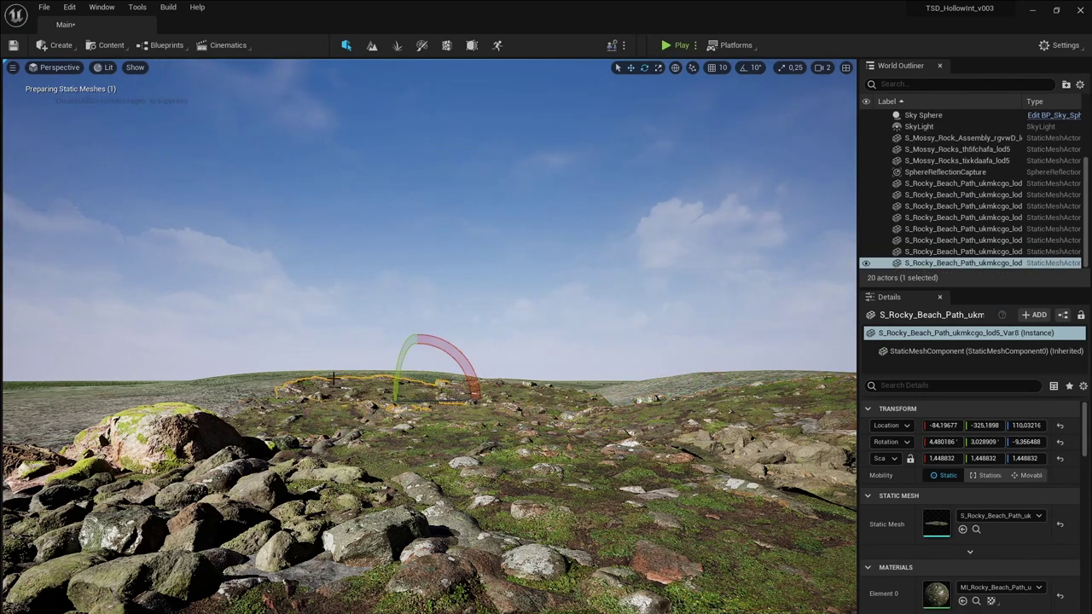
{"action": "key", "text": "ctrl+y"}
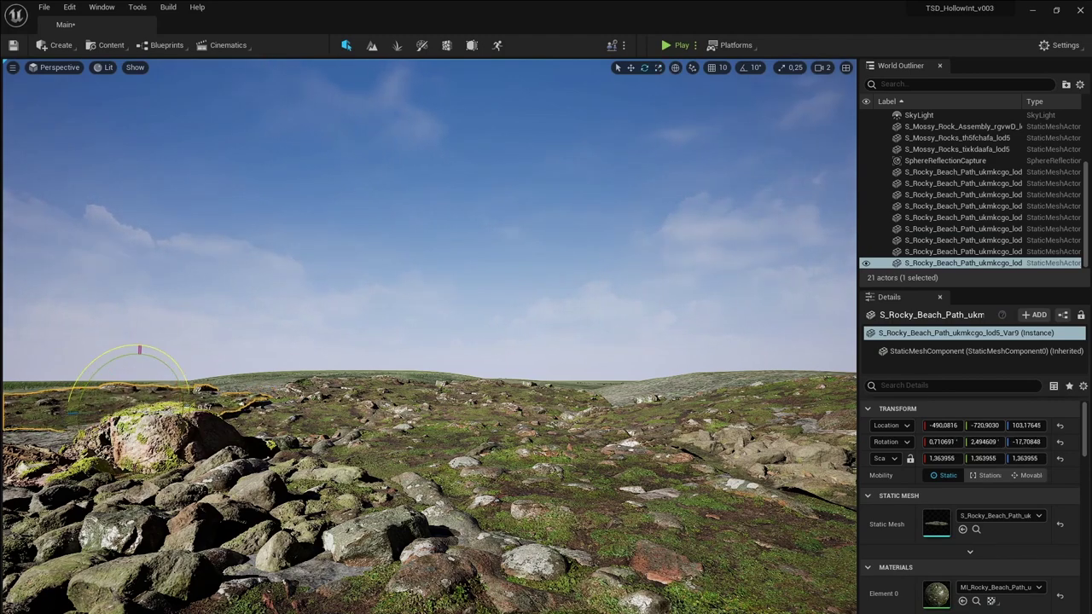
{"action": "key", "text": "ctrl+y"}
{"action": "key", "text": "ctrl+y"}
{"action": "key", "text": "ctrl+y"}
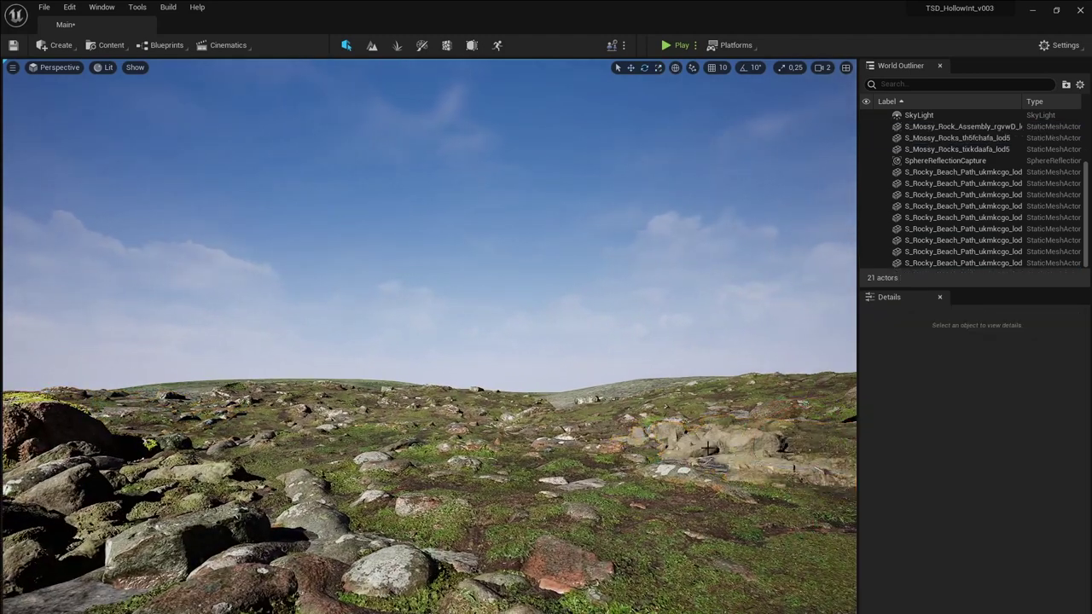
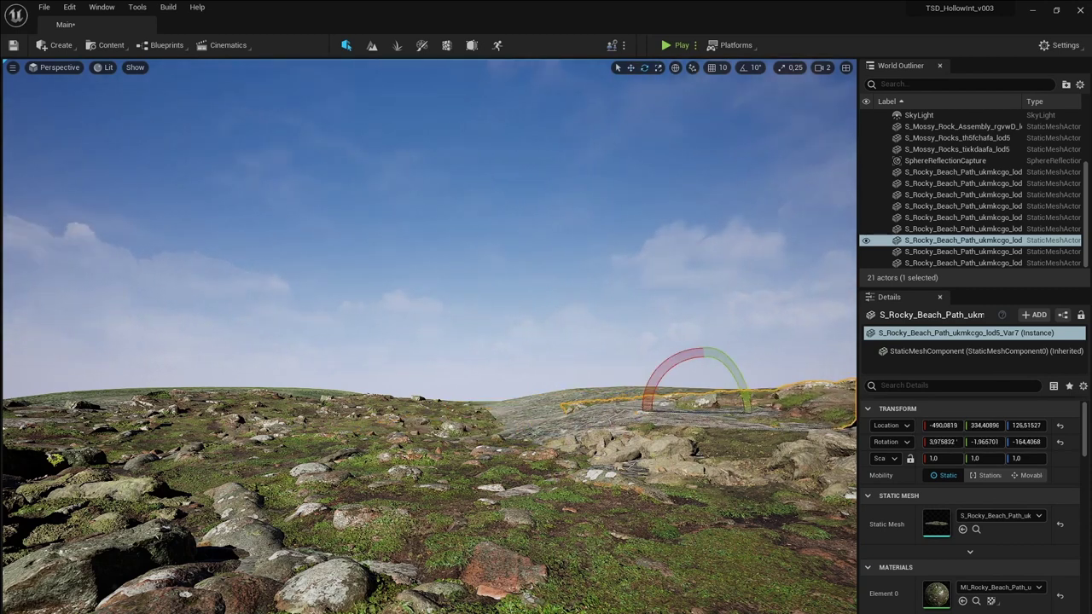
Redo the mossy fallen log's placement back to its final pose at the right edge
{"action": "key", "text": "ctrl+y"}
{"action": "key", "text": "ctrl+y"}
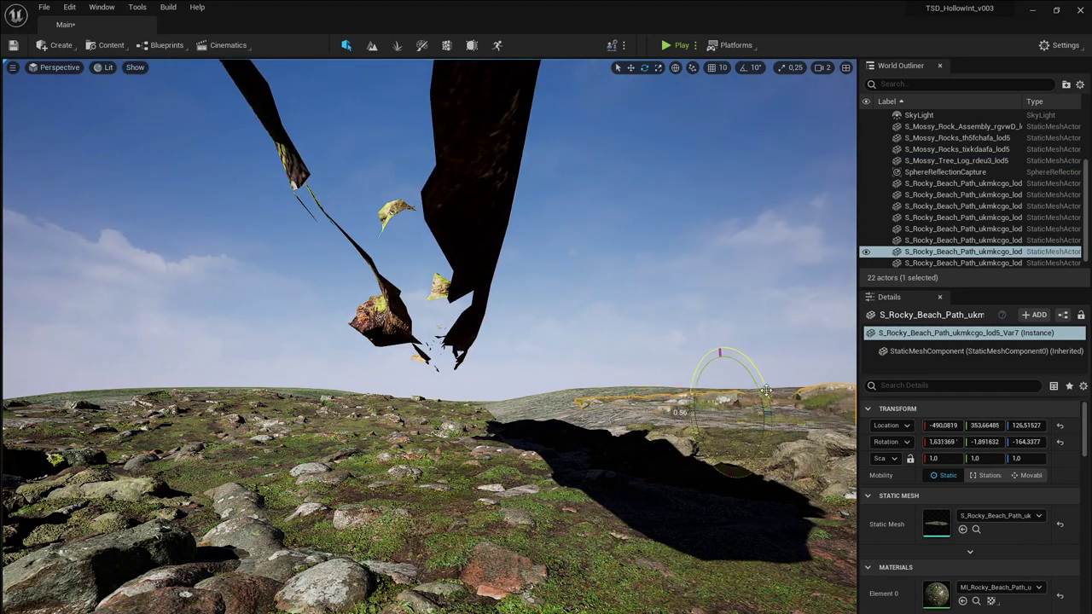
{"action": "key", "text": "ctrl+y"}
{"action": "key", "text": "ctrl+y"}
{"action": "key", "text": "ctrl+y"}
{"action": "key", "text": "ctrl+y"}
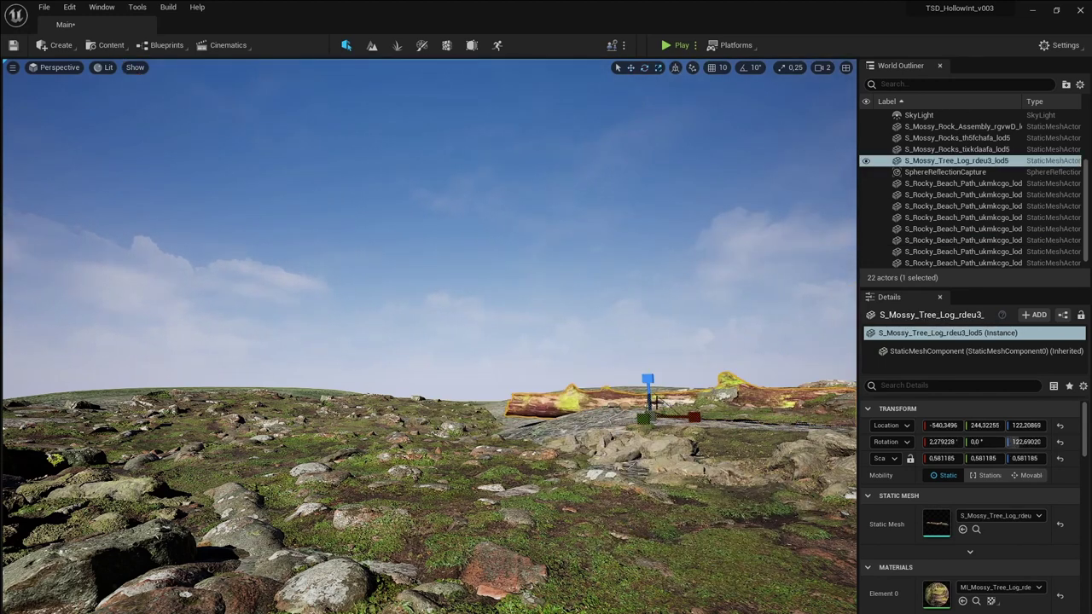
{"action": "key", "text": "ctrl+y"}
{"action": "key", "text": "ctrl+y"}
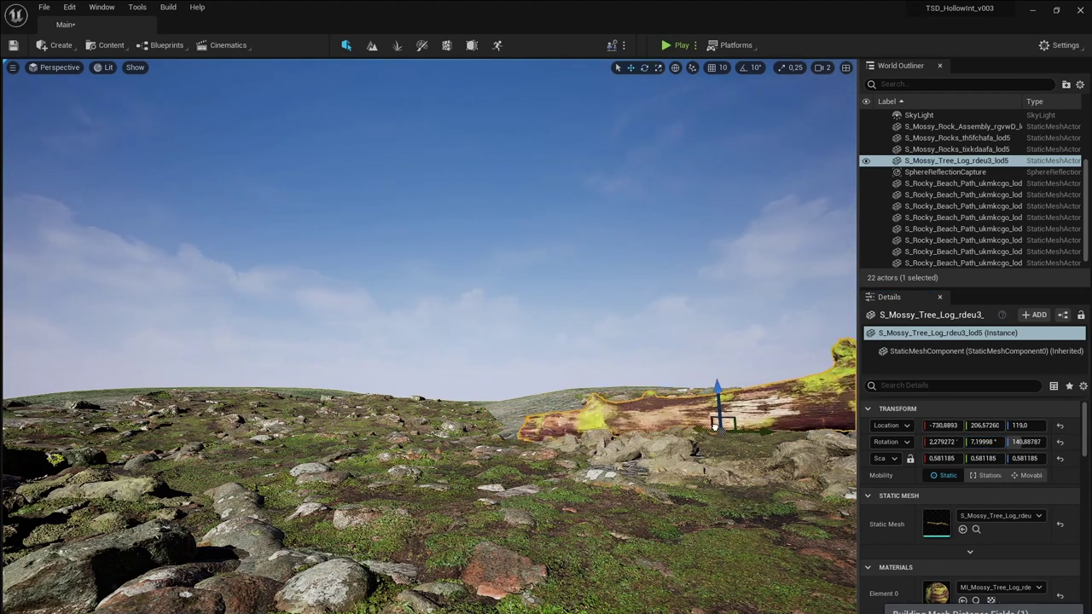
{"action": "key", "text": "ctrl+y"}
{"action": "key", "text": "ctrl+y"}
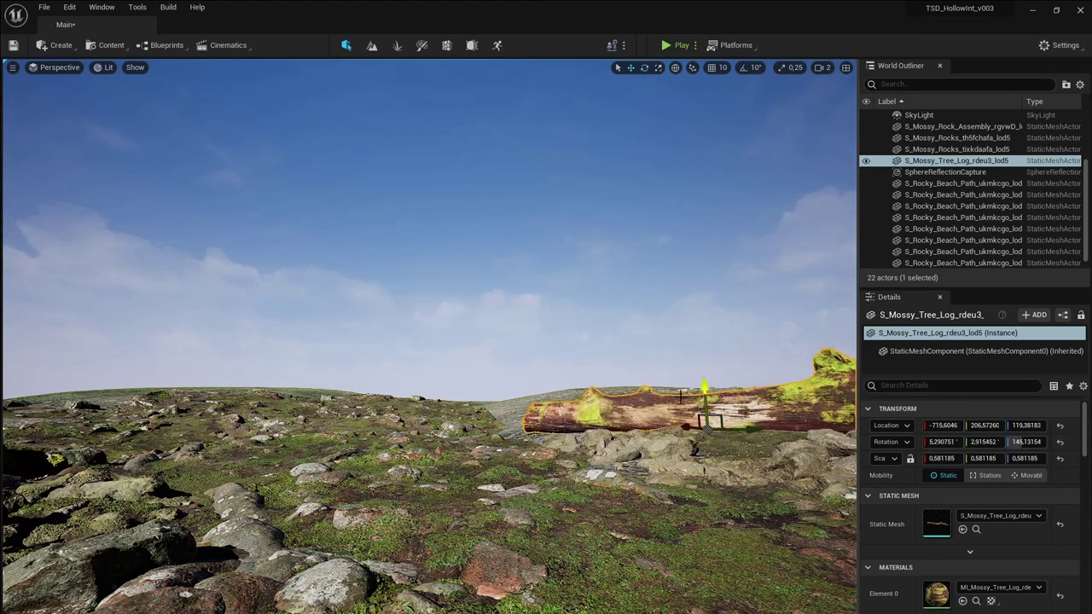
Duplicate the log sideways, reselect the mossy fallen log, and save the Main level
{"action": "left_click_drag", "start_coordinate": [447, 426], "coordinate": [599, 440], "text": "alt+shift"}
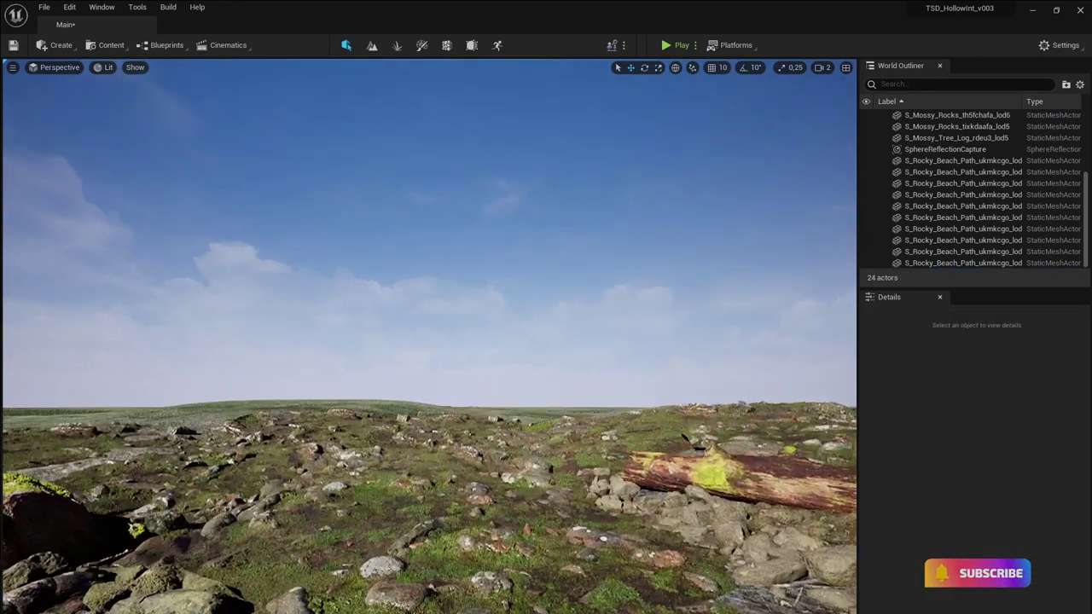
{"action": "key", "text": "Escape"}
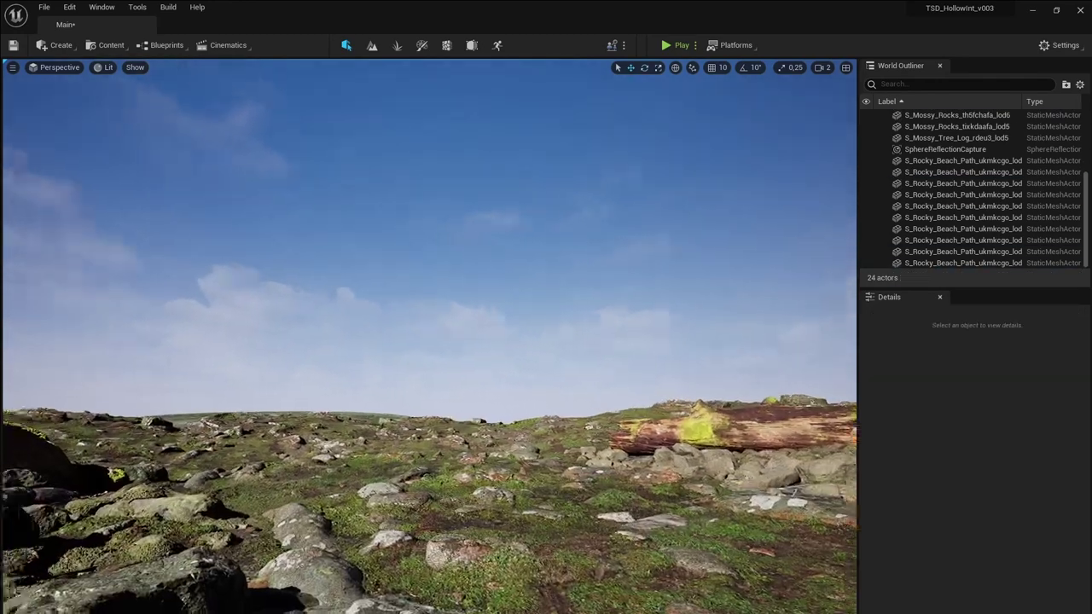
{"action": "left_click", "coordinate": [743, 435]}
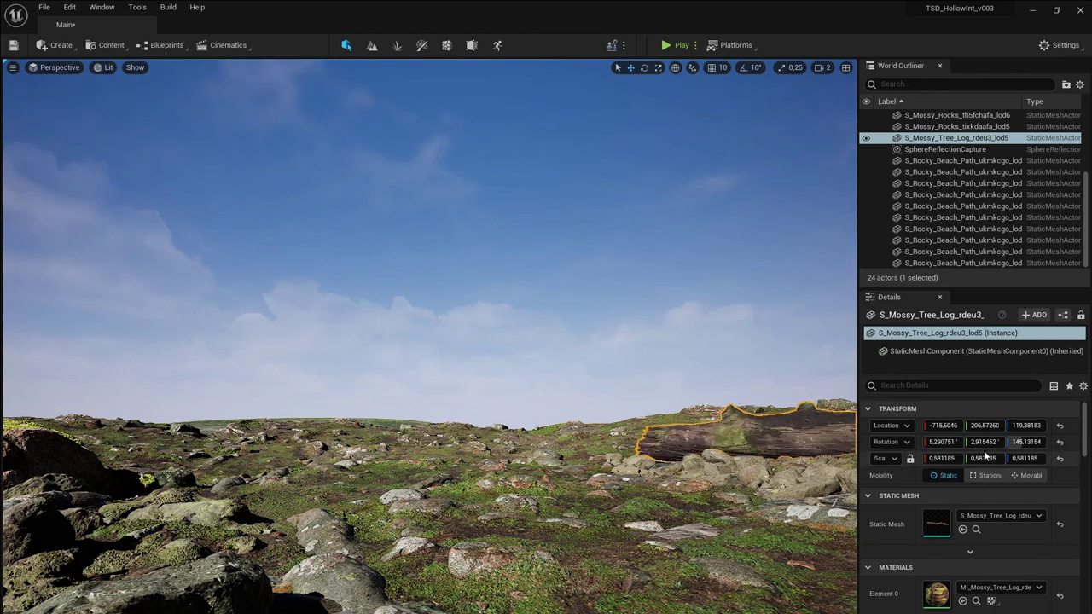
{"action": "key", "text": "Escape"}
{"action": "key", "text": "ctrl+s"}
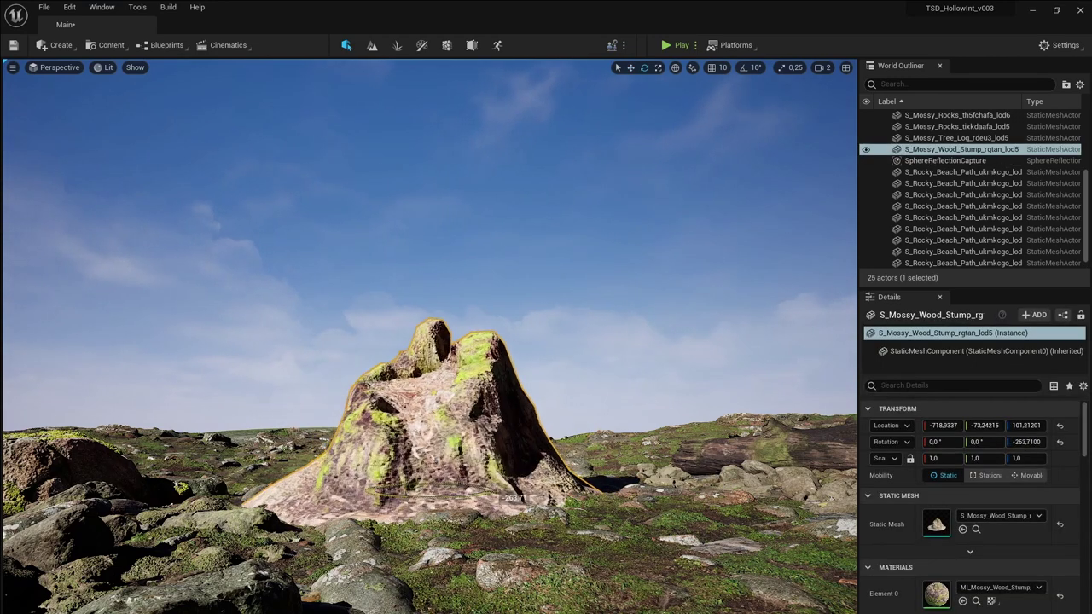
Drop a mossy wood stump into the scene and move it right of the ground beside the log
{"action": "left_click_drag", "start_coordinate": [576, 495], "coordinate": [704, 446]}
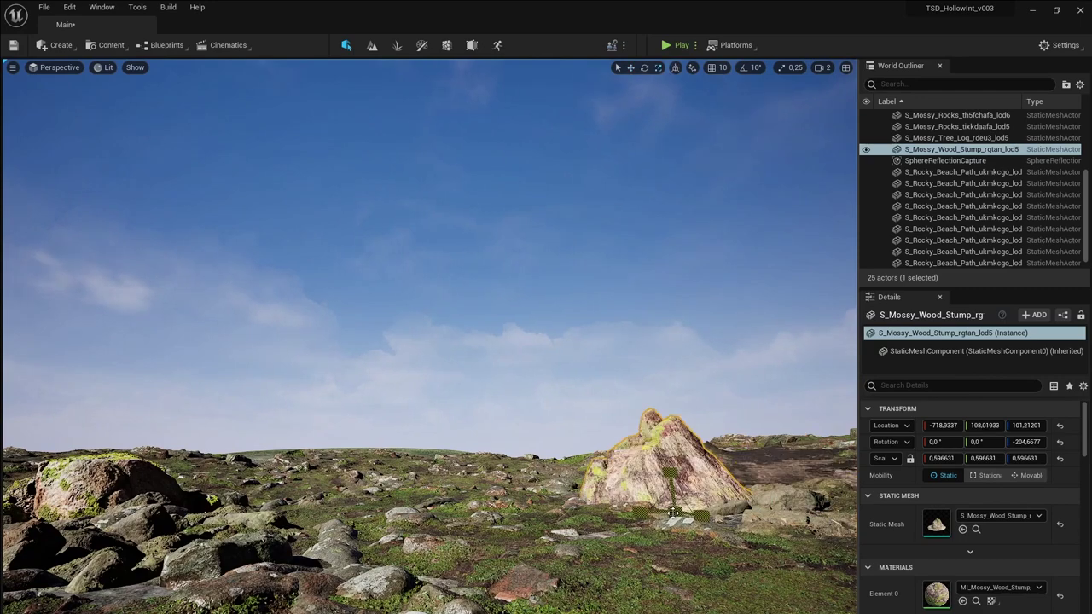
{"action": "mouse_move", "coordinate": [668, 470]}
{"action": "left_mouse_down"}
{"action": "mouse_move", "coordinate": [683, 509]}
{"action": "mouse_move", "coordinate": [755, 488]}
{"action": "left_mouse_up"}
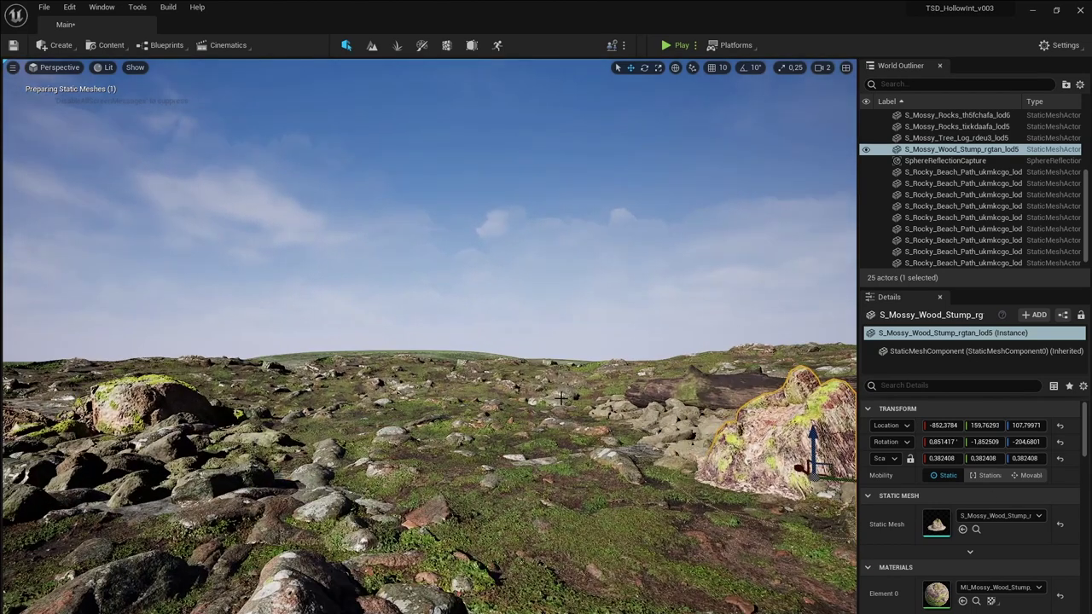
{"action": "left_click", "coordinate": [145, 376]}
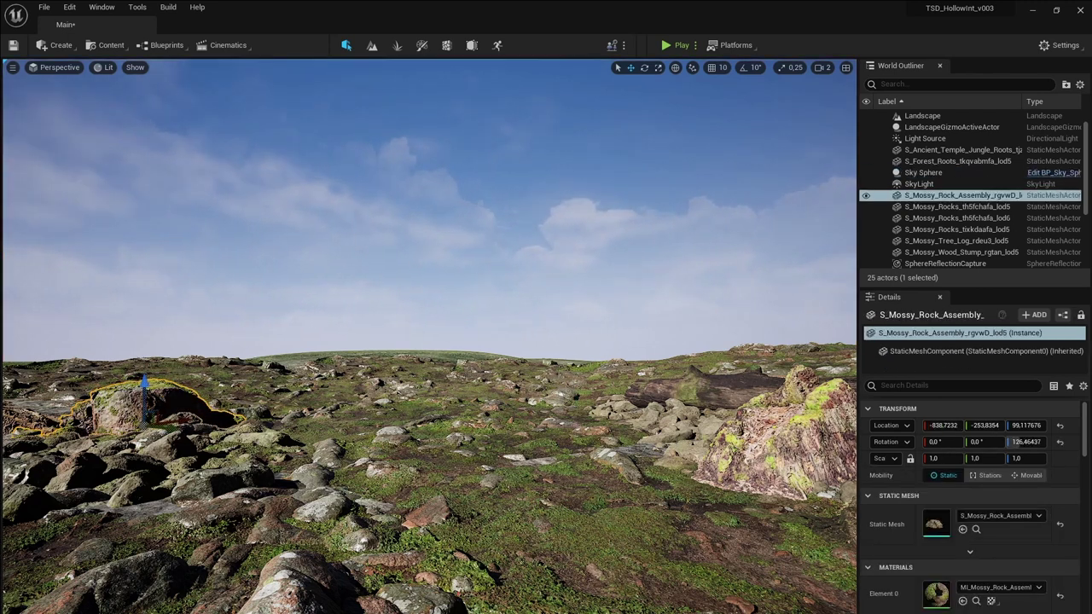
{"action": "left_click", "coordinate": [798, 442]}
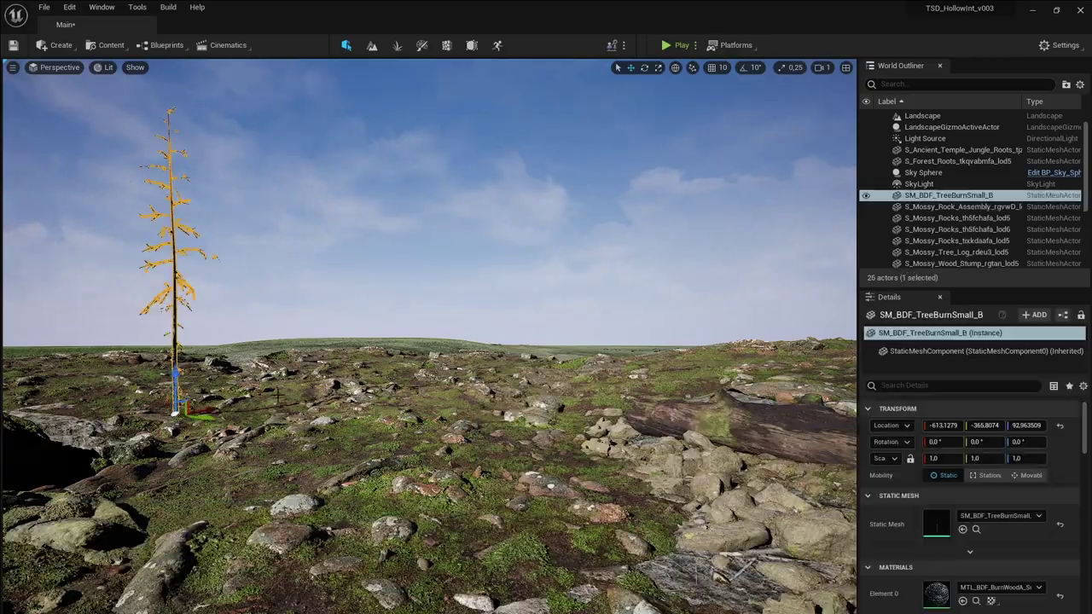
Drop SM_BDF_TreeDeadA on the left of the rocky ground and inspect its Details
{"action": "left_click_drag", "start_coordinate": [452, 416], "coordinate": [209, 371]}
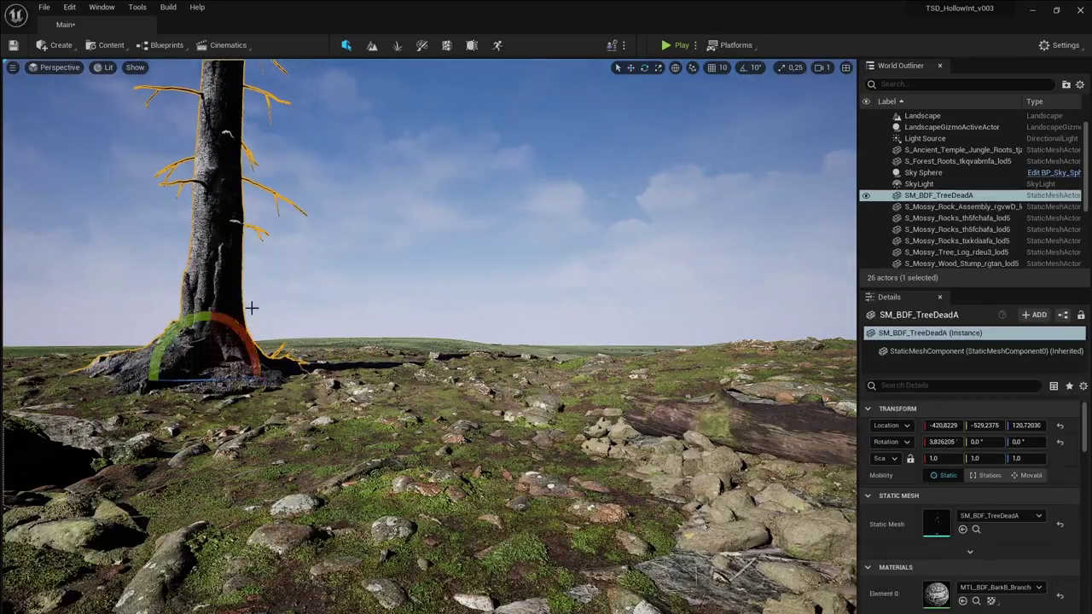
{"action": "right_click_drag", "start_coordinate": [207, 333], "coordinate": [207, 333]}
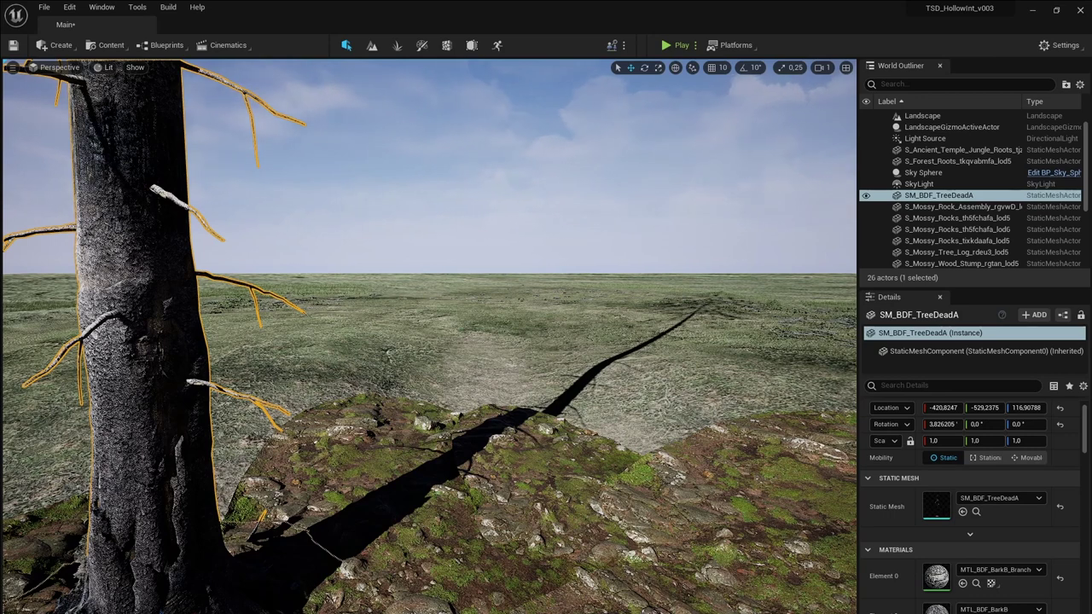
{"action": "scroll", "coordinate": [949, 558], "scroll_direction": "down", "scroll_amount": 2}
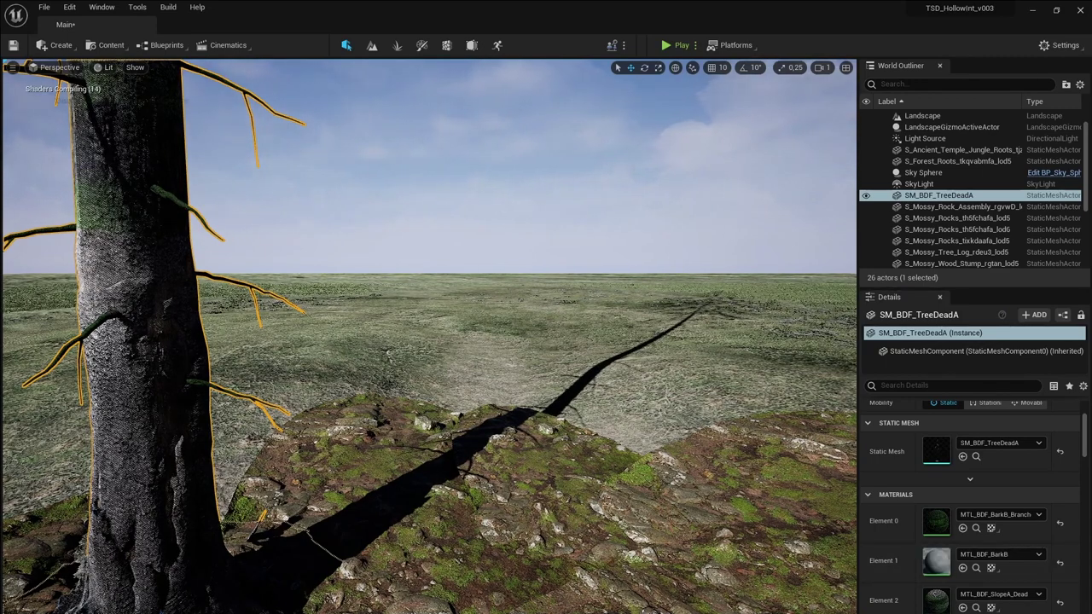
{"action": "scroll", "coordinate": [1051, 571], "scroll_direction": "down", "scroll_amount": 3}
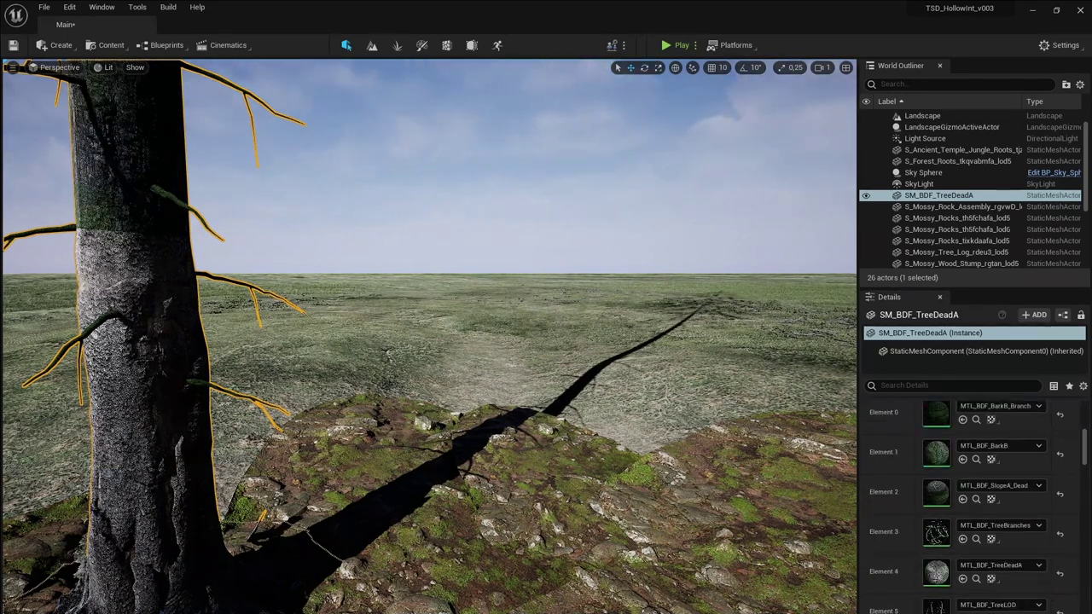
{"action": "left_click", "coordinate": [923, 172]}
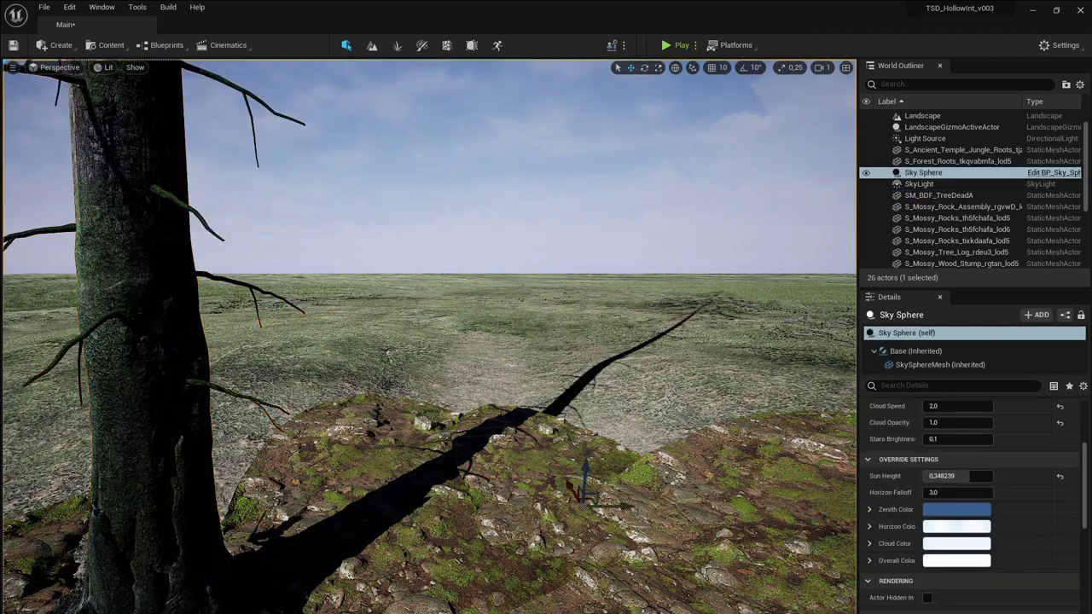
{"action": "left_click", "coordinate": [938, 195]}
{"action": "scroll", "coordinate": [1008, 510], "scroll_direction": "up", "scroll_amount": 5}
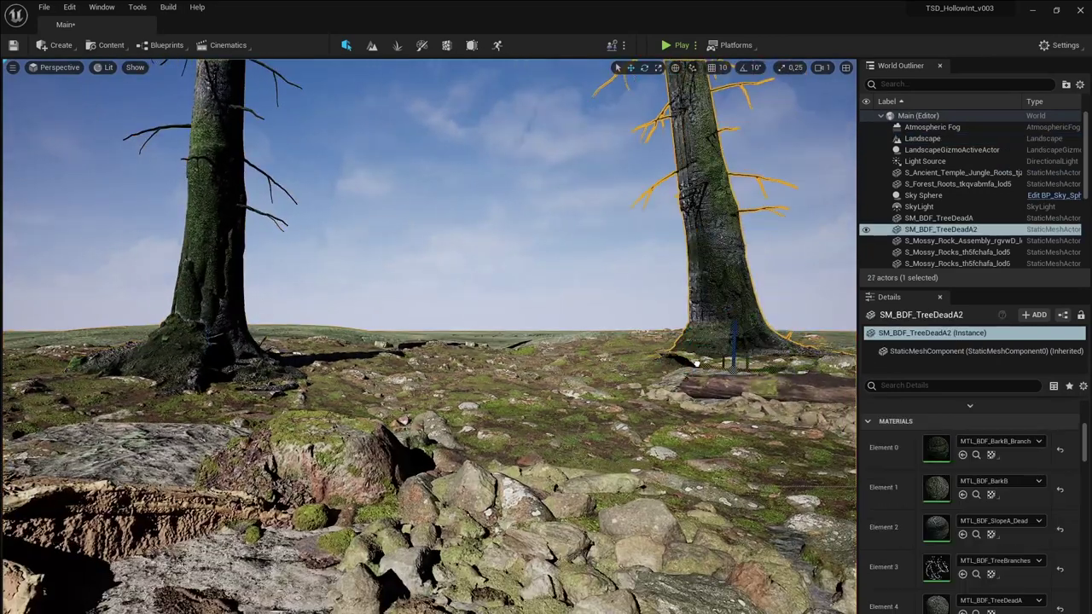
Copy the dead tree left and right, then place SM_BDF_TreeBurnedB and scatter its copies
{"action": "left_click_drag", "start_coordinate": [708, 341], "coordinate": [85, 295], "text": "alt"}
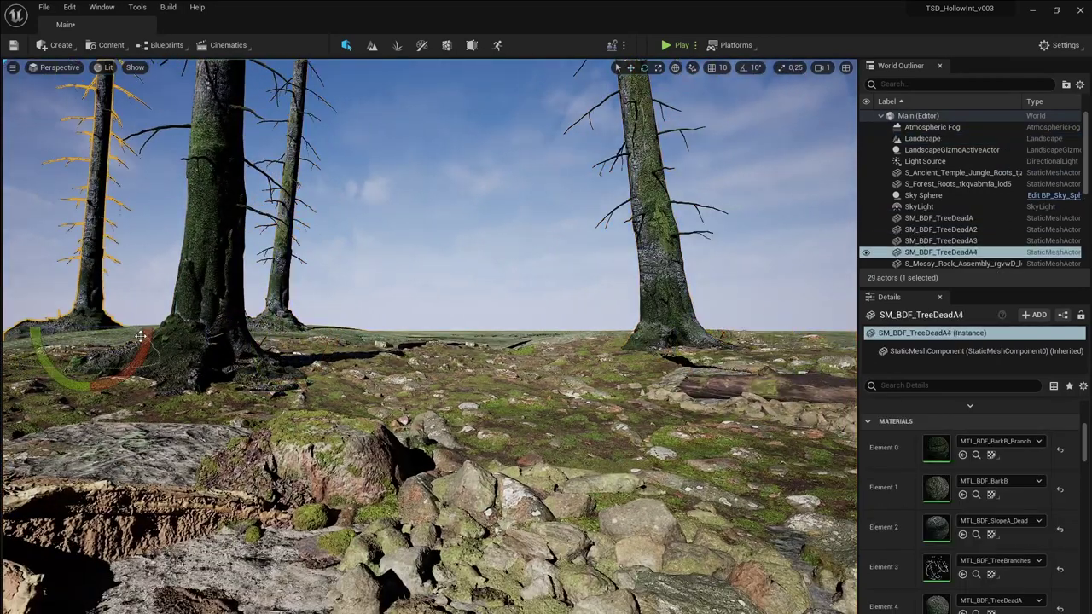
{"action": "left_click_drag", "start_coordinate": [658, 320], "coordinate": [798, 337], "text": "alt"}
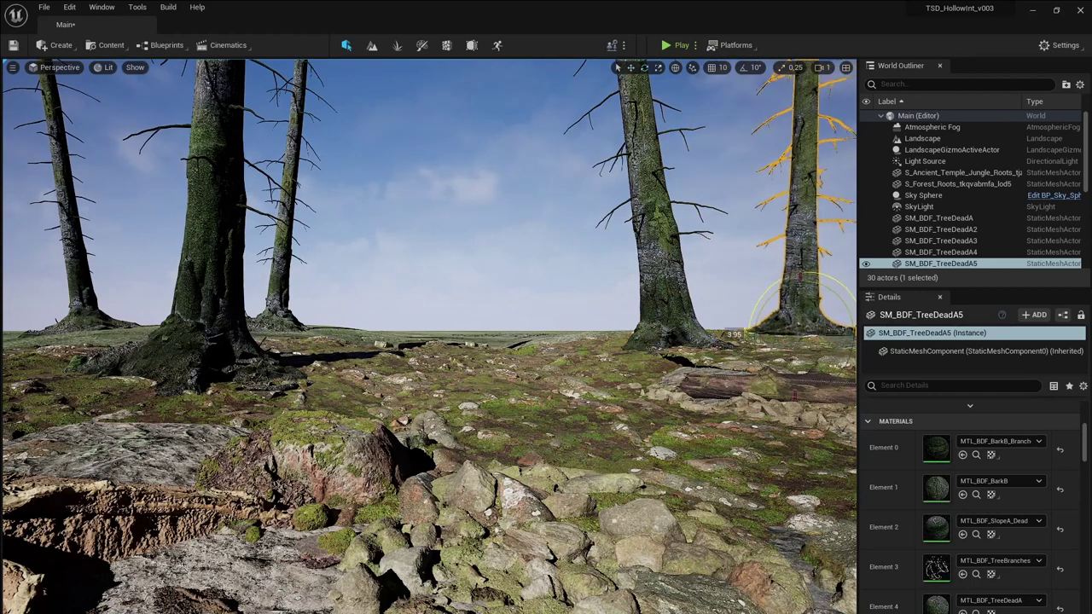
{"action": "key", "text": "ctrl+space"}
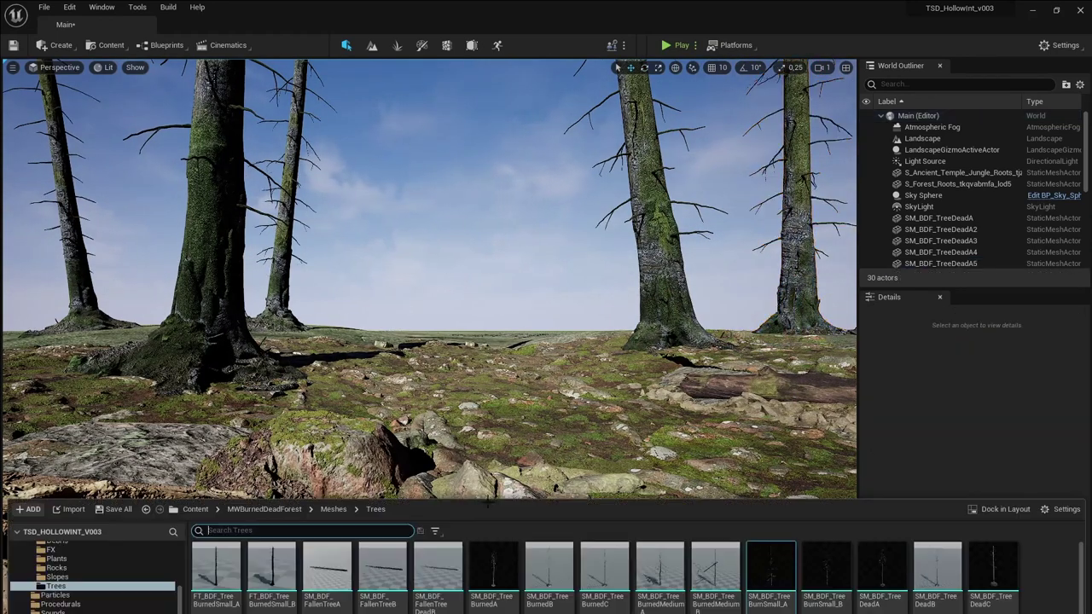
{"action": "left_click_drag", "start_coordinate": [559, 578], "coordinate": [385, 331]}
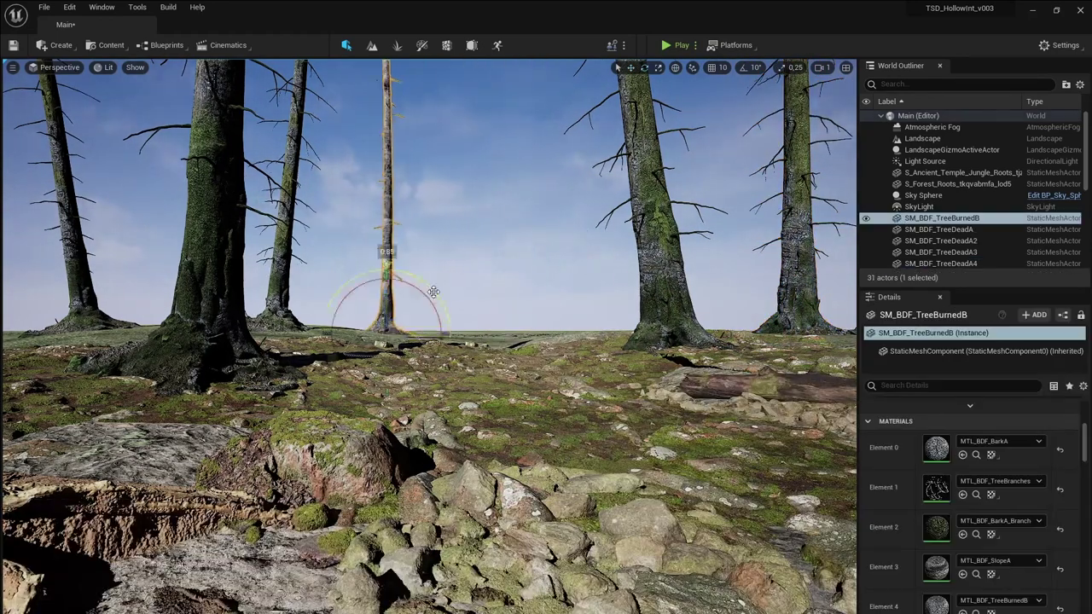
{"action": "left_click_drag", "start_coordinate": [434, 291], "coordinate": [597, 299], "text": "alt"}
{"action": "mouse_move", "coordinate": [581, 337]}
{"action": "left_mouse_down", "text": "alt"}
{"action": "mouse_move", "coordinate": [754, 339]}
{"action": "mouse_move", "coordinate": [51, 329]}
{"action": "left_mouse_up", "text": "alt"}
{"action": "scroll", "coordinate": [386, 290], "scroll_direction": "down", "scroll_amount": 3}
{"action": "left_click", "coordinate": [387, 290]}
{"action": "left_click", "coordinate": [709, 327]}
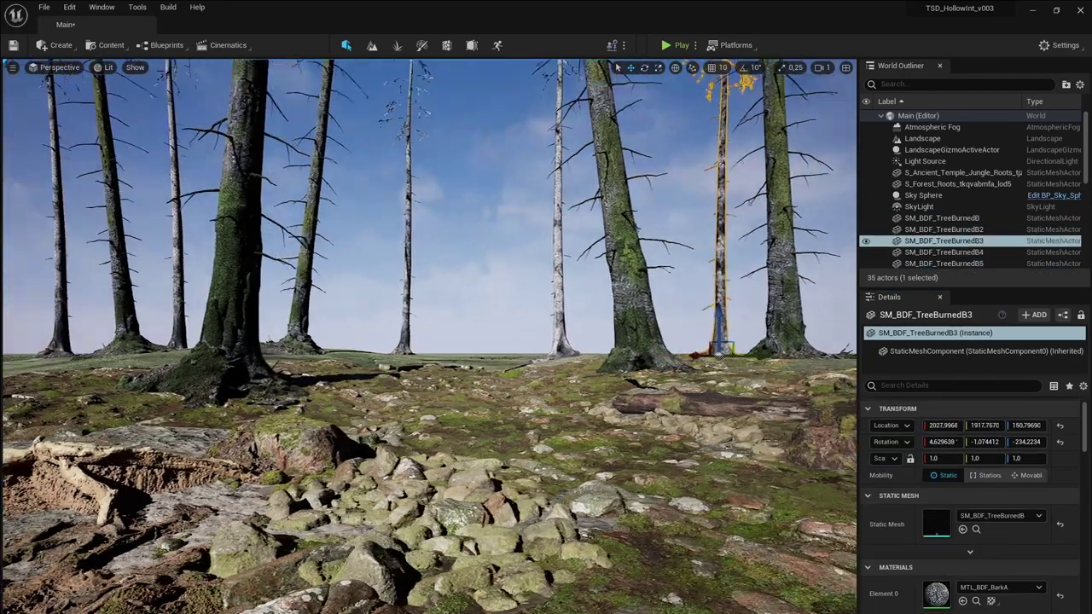
Undo an accidental tree move and place a SM_BDF_TreeDeadB tree among the others
{"action": "right_click_drag", "start_coordinate": [674, 337], "coordinate": [62, 349]}
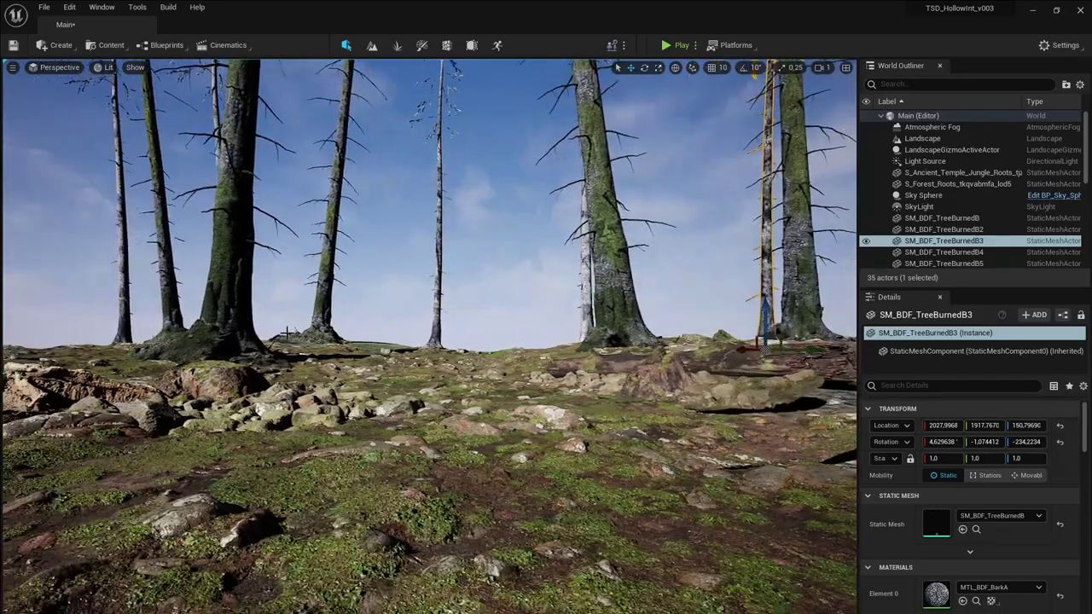
{"action": "left_click", "coordinate": [62, 350]}
{"action": "key", "text": "ctrl+z"}
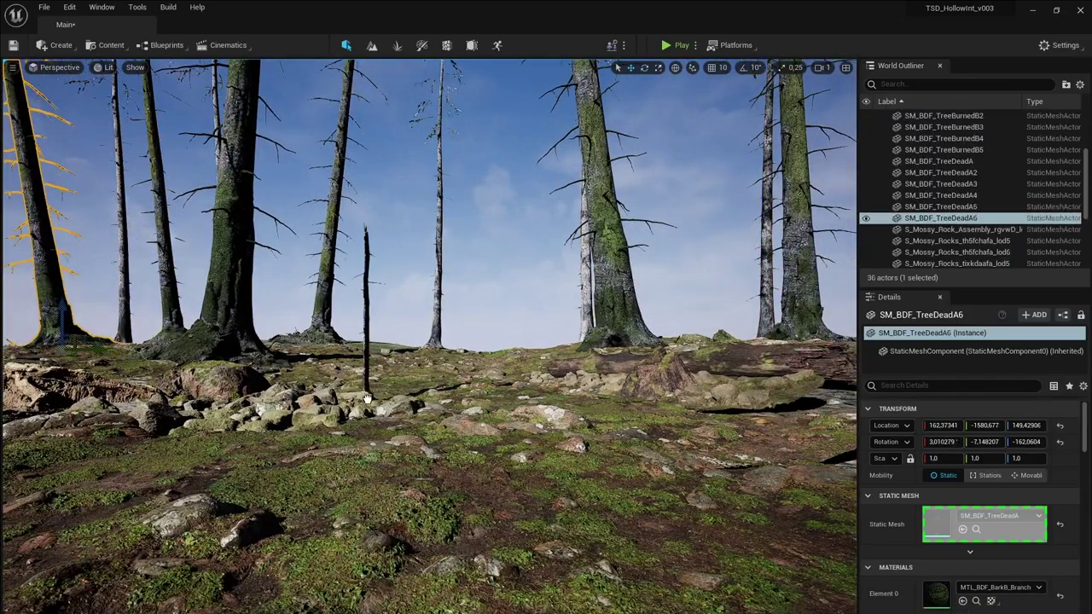
{"action": "key", "text": "ctrl+space"}
{"action": "left_click_drag", "start_coordinate": [640, 563], "coordinate": [330, 341]}
{"action": "mouse_move", "coordinate": [981, 425]}
{"action": "left_mouse_down"}
{"action": "mouse_move", "coordinate": [998, 426]}
{"action": "mouse_move", "coordinate": [973, 425]}
{"action": "left_mouse_up"}
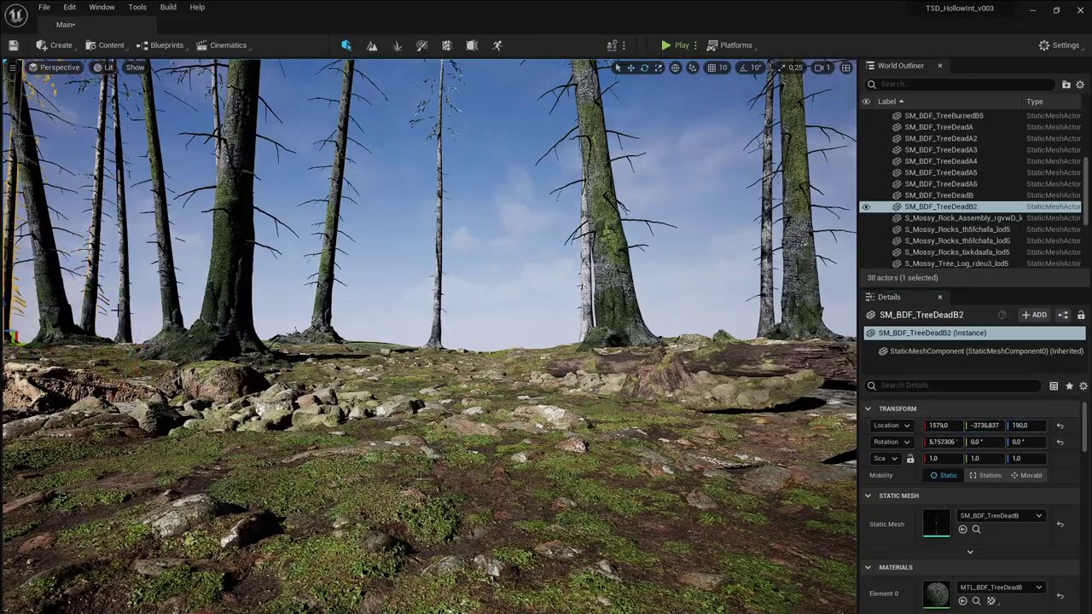
Copy SM_BDF_TreeDeadA2 nearer the camera and add a thin dead tree in the left foreground
{"action": "left_click", "coordinate": [615, 357]}
{"action": "left_click_drag", "start_coordinate": [614, 356], "coordinate": [582, 445], "text": "alt"}
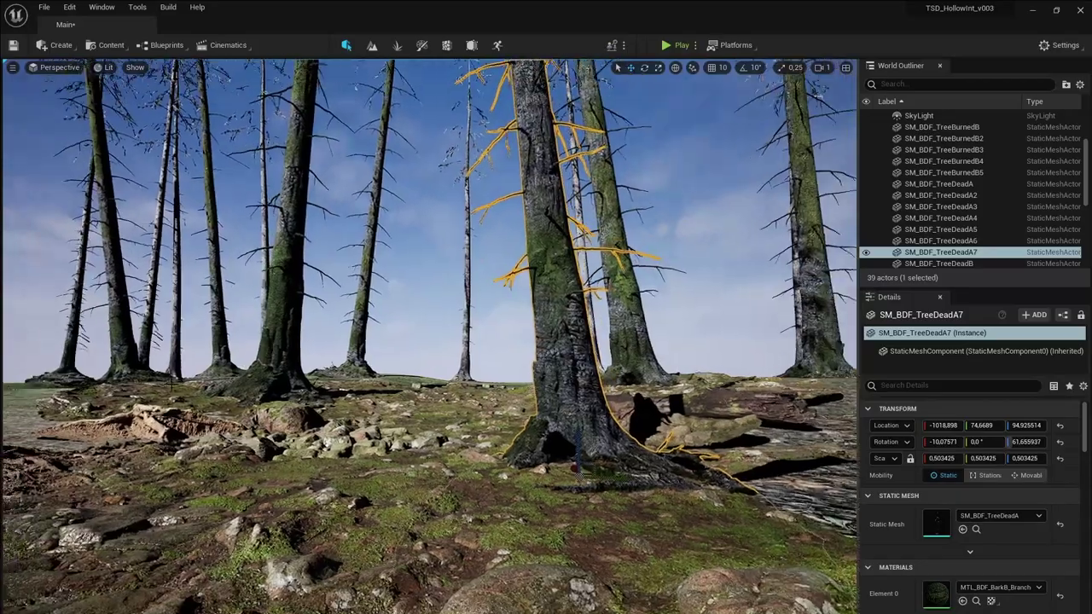
{"action": "left_click", "coordinate": [495, 361]}
{"action": "right_click_drag", "start_coordinate": [657, 365], "coordinate": [555, 349]}
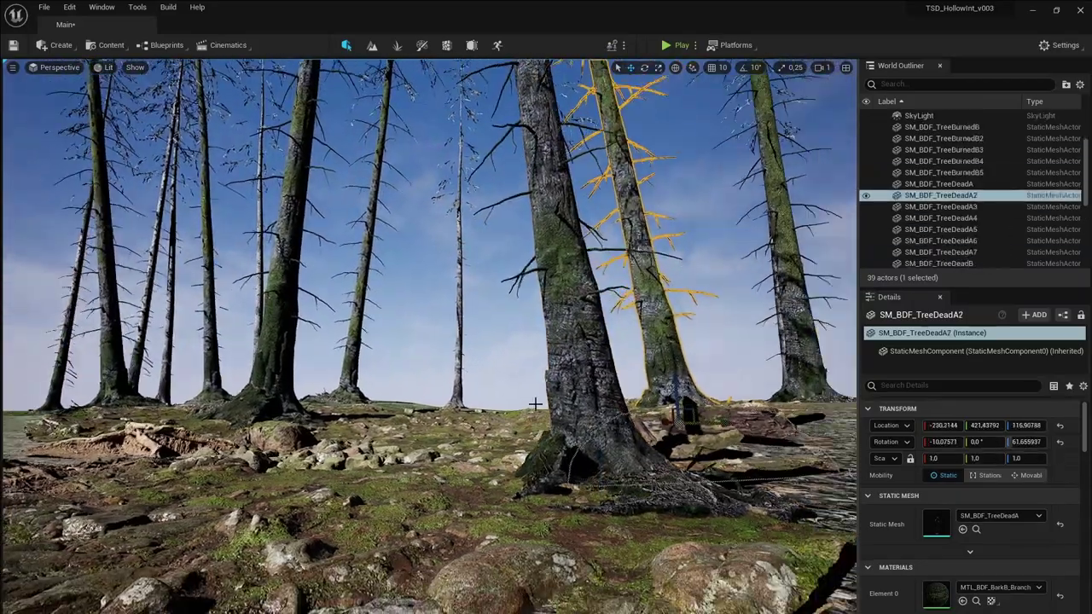
{"action": "key", "text": "Escape"}
{"action": "left_click", "coordinate": [132, 384]}
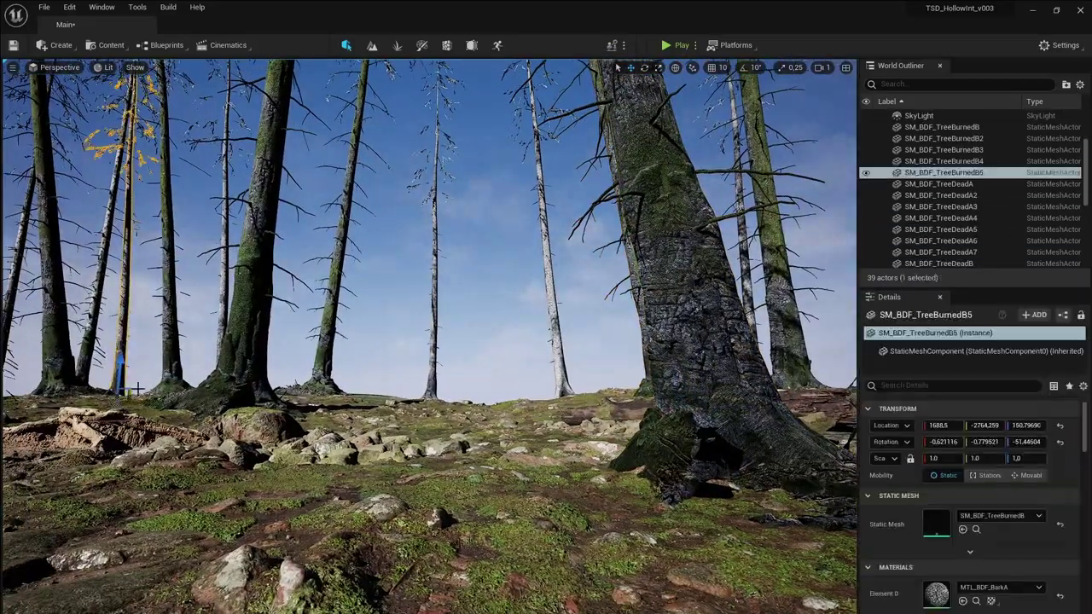
{"action": "left_click_drag", "start_coordinate": [60, 401], "coordinate": [128, 383]}
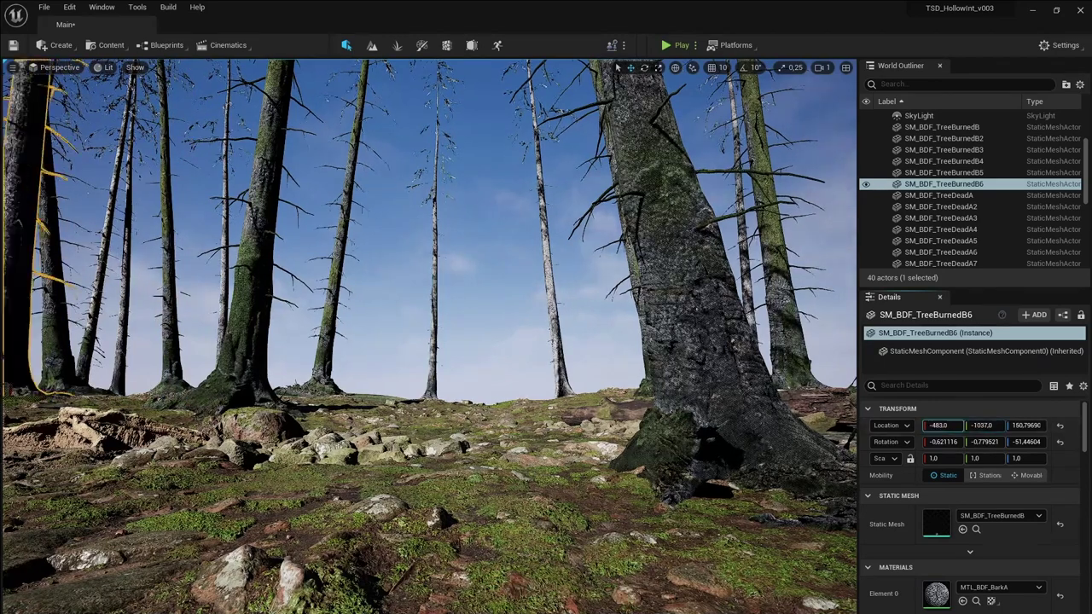
{"action": "key", "text": "Escape"}
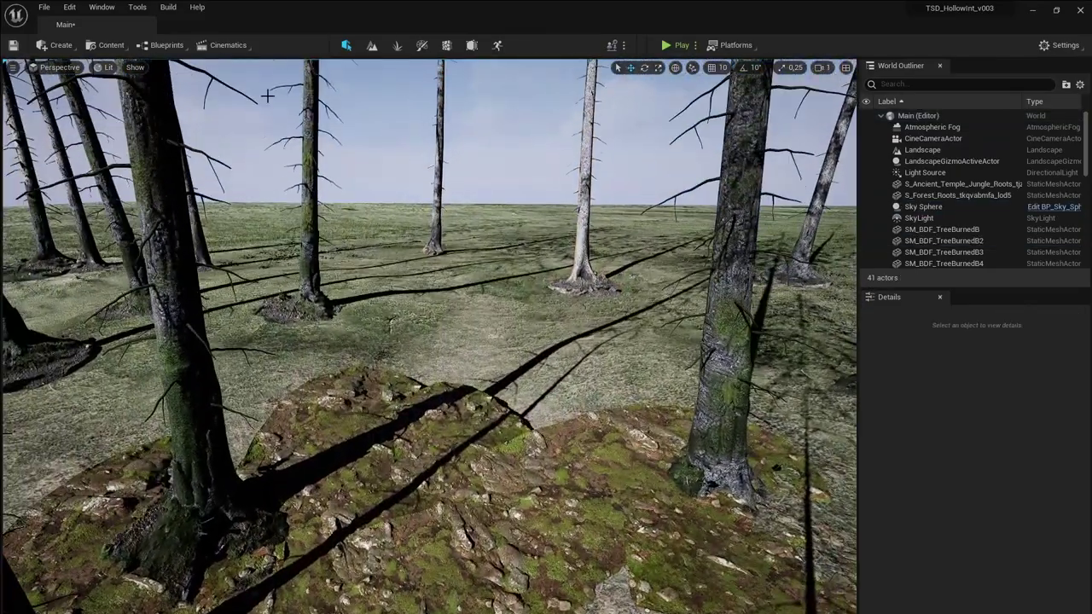
In Foliage mode, add 14 dead tree meshes as foliage types and paint them across the mid-ground
{"action": "key", "text": "shift+3"}
{"action": "key", "text": "ctrl+space"}
{"action": "scroll", "coordinate": [516, 600], "scroll_direction": "down", "scroll_amount": 1}
{"action": "left_click_drag", "start_coordinate": [516, 601], "coordinate": [94, 358]}
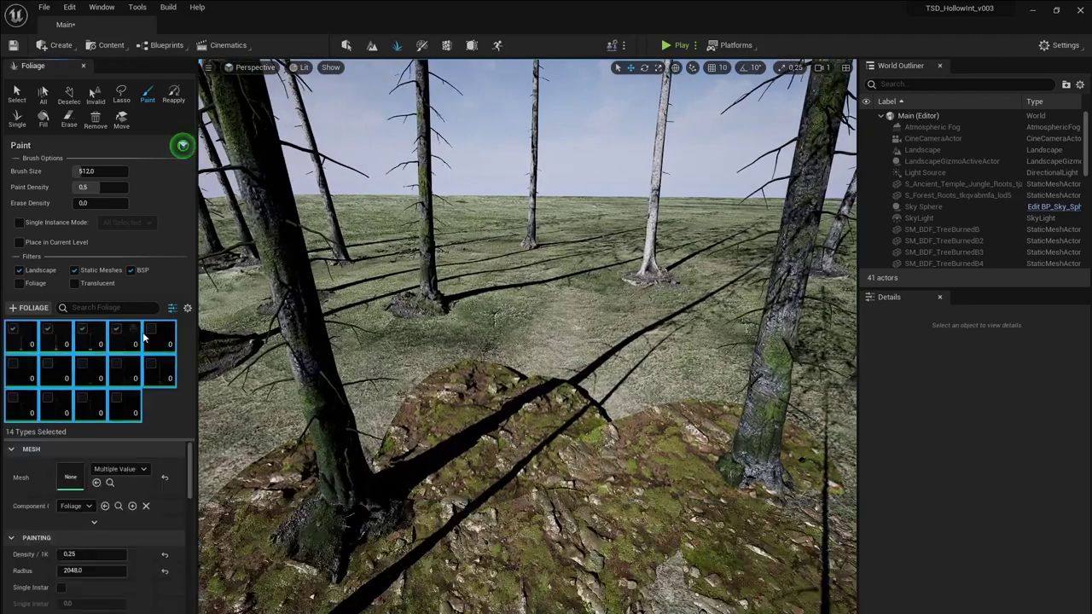
{"action": "left_click_drag", "start_coordinate": [580, 203], "coordinate": [567, 315]}
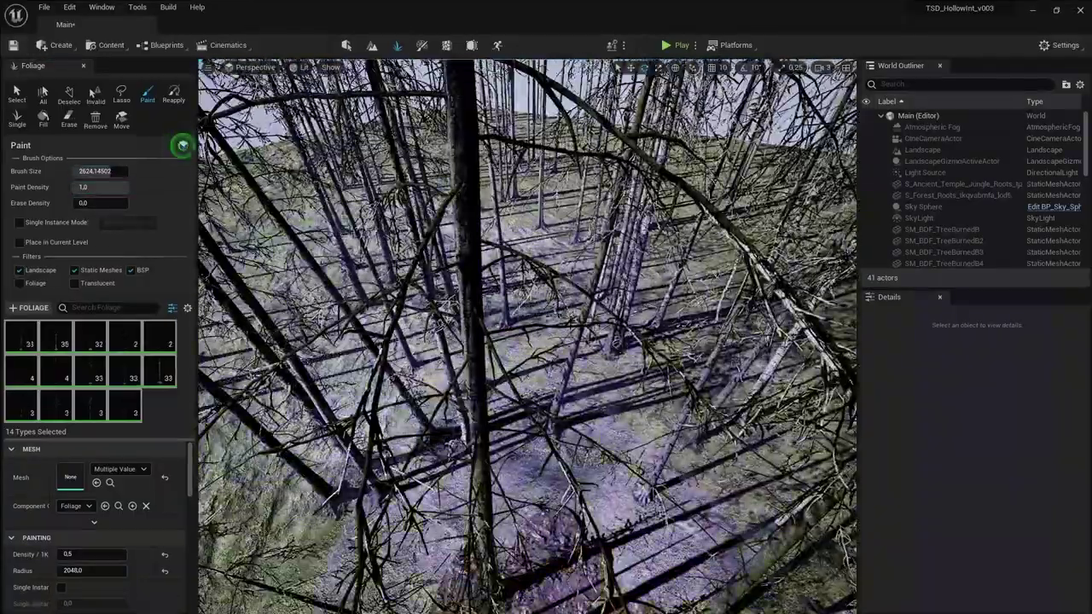
{"action": "key", "text": "shift"}
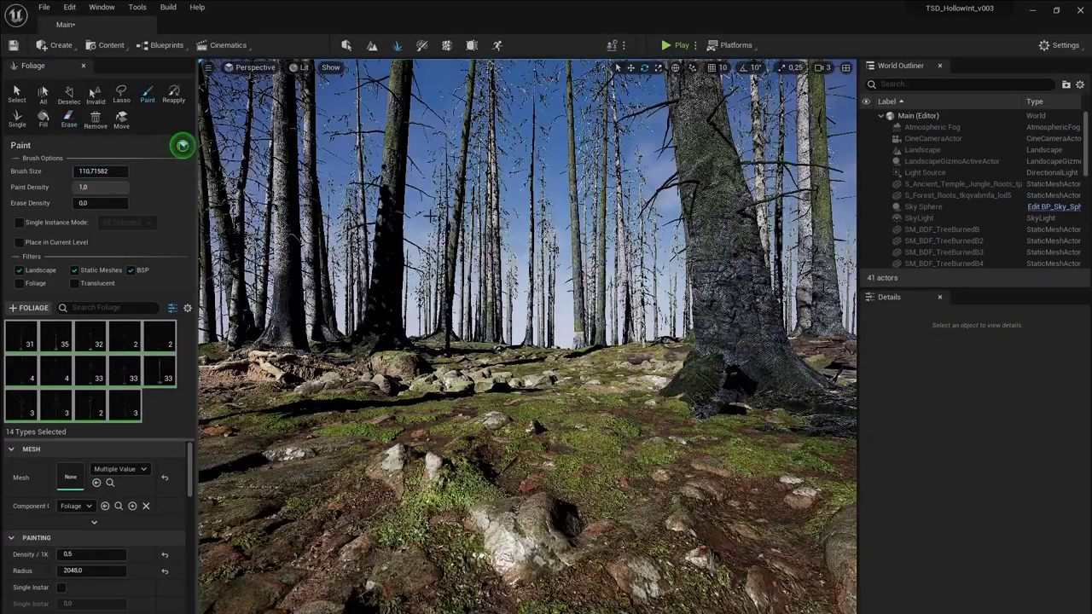
{"action": "key", "text": "ctrl+z"}
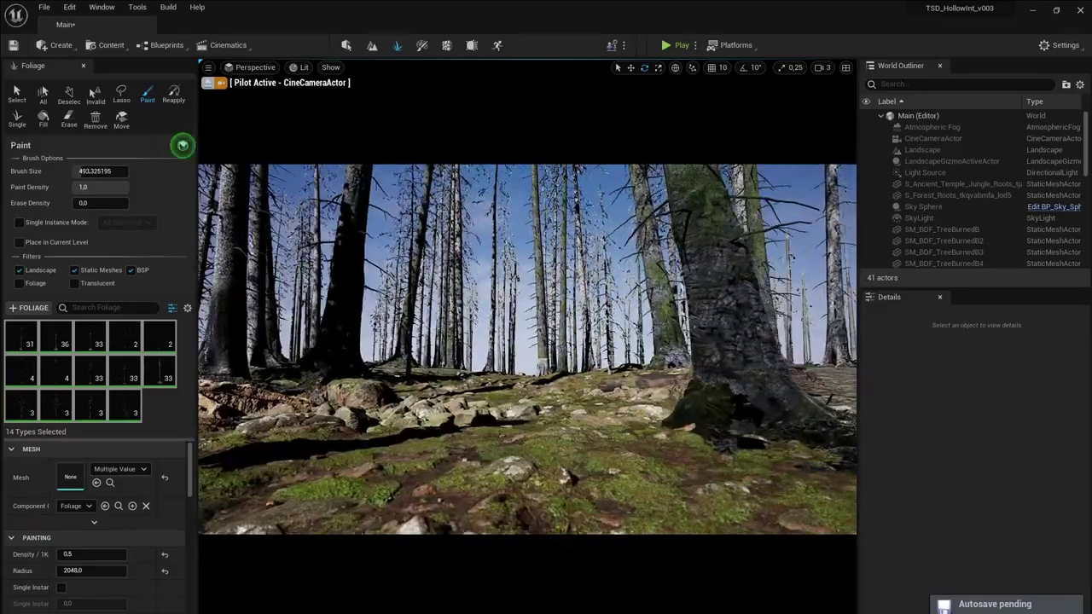
Place two SM_AlaskaCedar trees, one on the left and one on the right
{"action": "key", "text": "shift+1"}
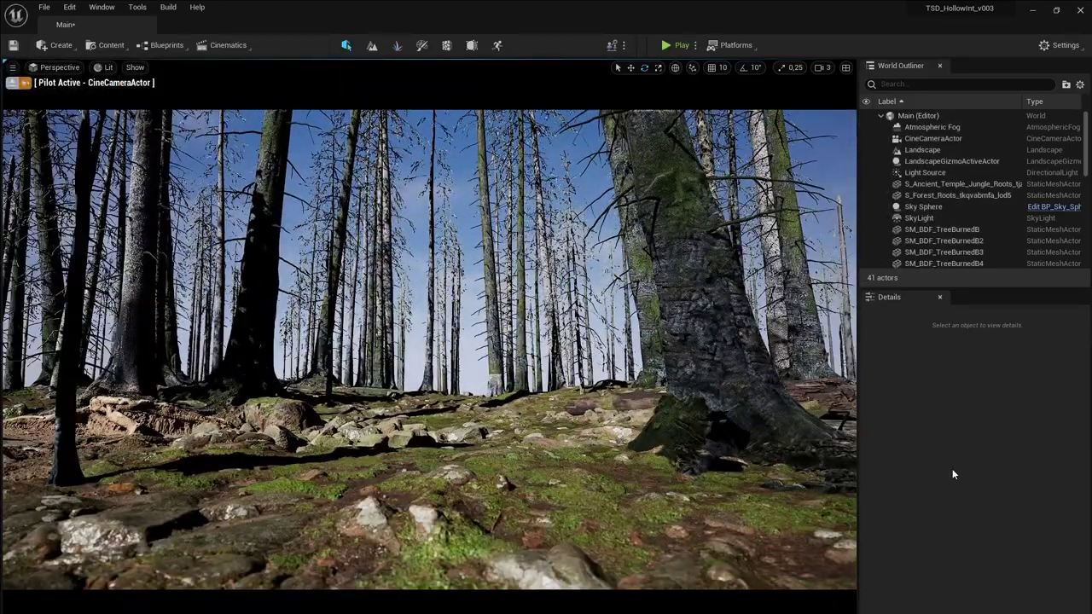
{"action": "key", "text": "ctrl+space"}
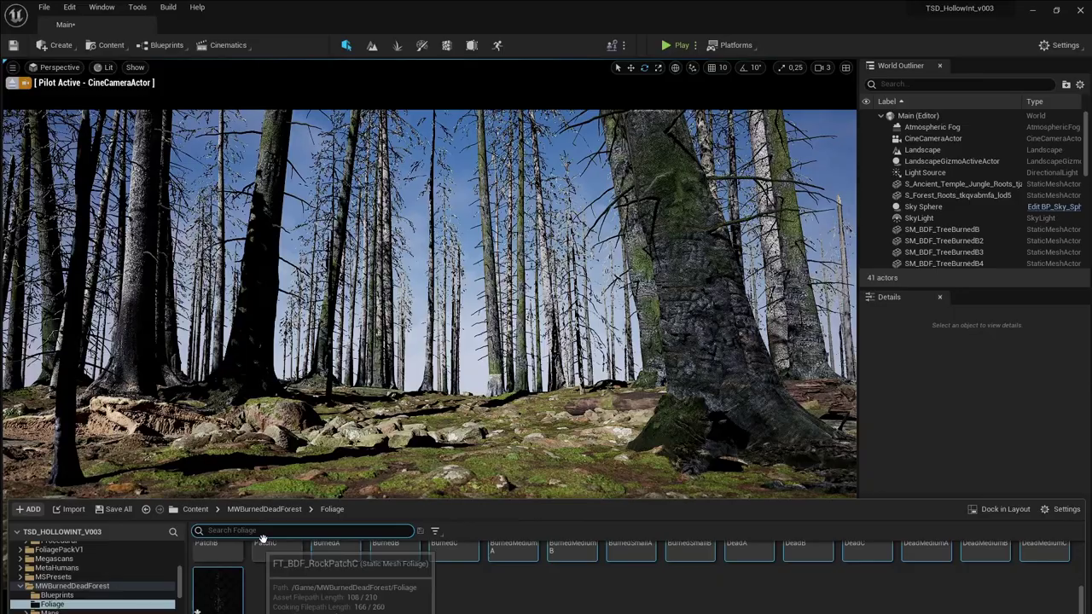
{"action": "double_click", "coordinate": [631, 567]}
{"action": "left_click_drag", "start_coordinate": [268, 563], "coordinate": [80, 389]}
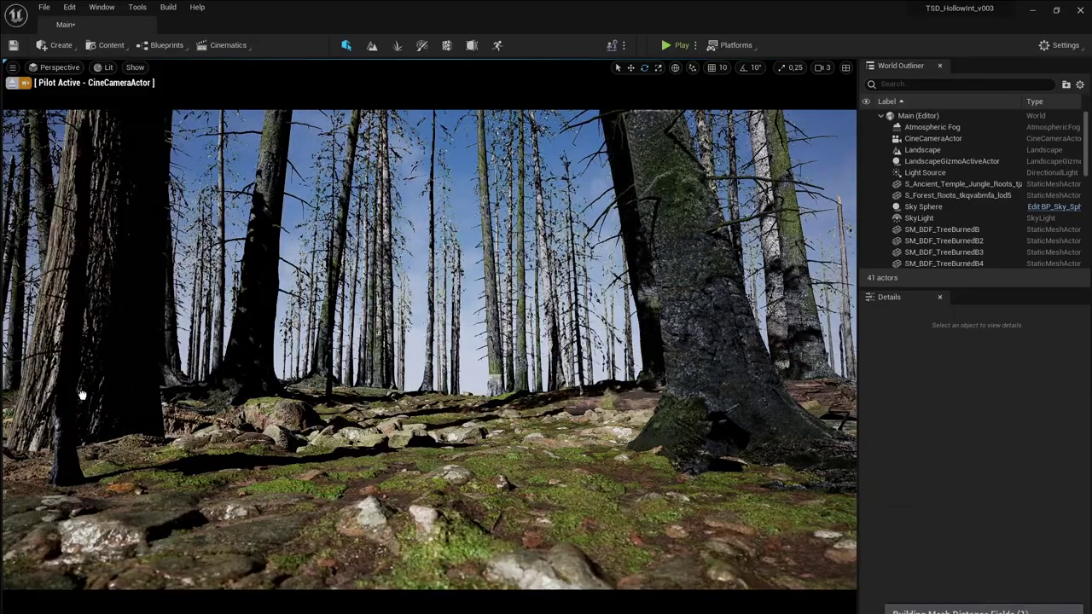
{"action": "left_click_drag", "start_coordinate": [936, 523], "coordinate": [793, 376]}
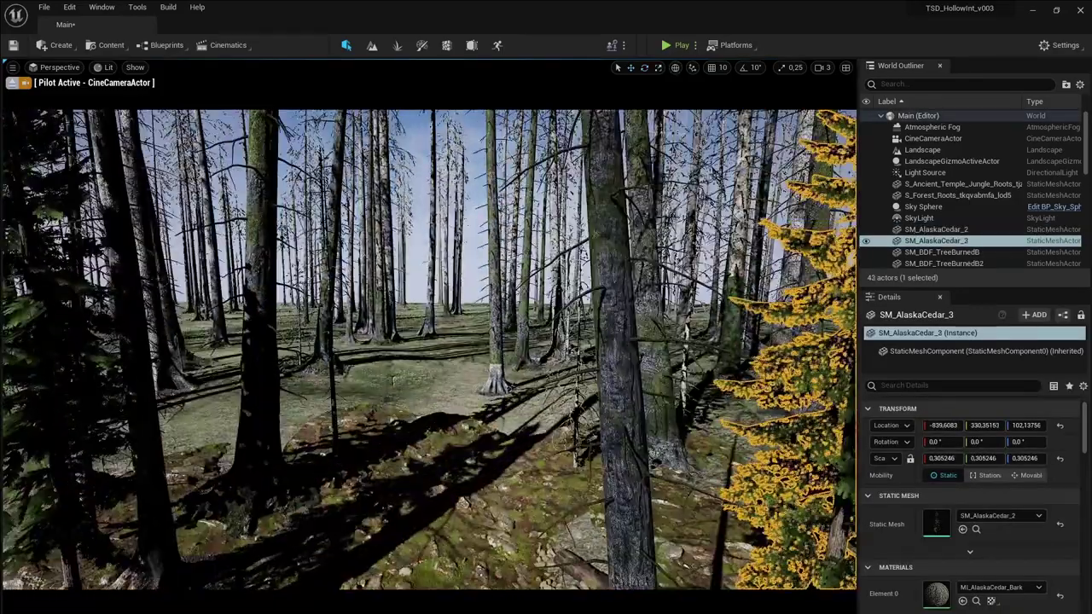
Browse to the FoliagePackV1/Meshes/Trees folder for the cedar foliage meshes
{"action": "key", "text": "ctrl+space"}
{"action": "left_click", "coordinate": [311, 510]}
{"action": "double_click", "coordinate": [271, 567]}
{"action": "left_click", "coordinate": [315, 509]}
{"action": "left_click", "coordinate": [247, 511]}
{"action": "double_click", "coordinate": [438, 568]}
{"action": "left_click", "coordinate": [56, 586]}
{"action": "key", "text": "shift+4"}
Add the cedar meshes as foliage types, paint them sparsely at density 0.2, and erase crowded clusters
{"action": "left_click_drag", "start_coordinate": [272, 567], "coordinate": [25, 341]}
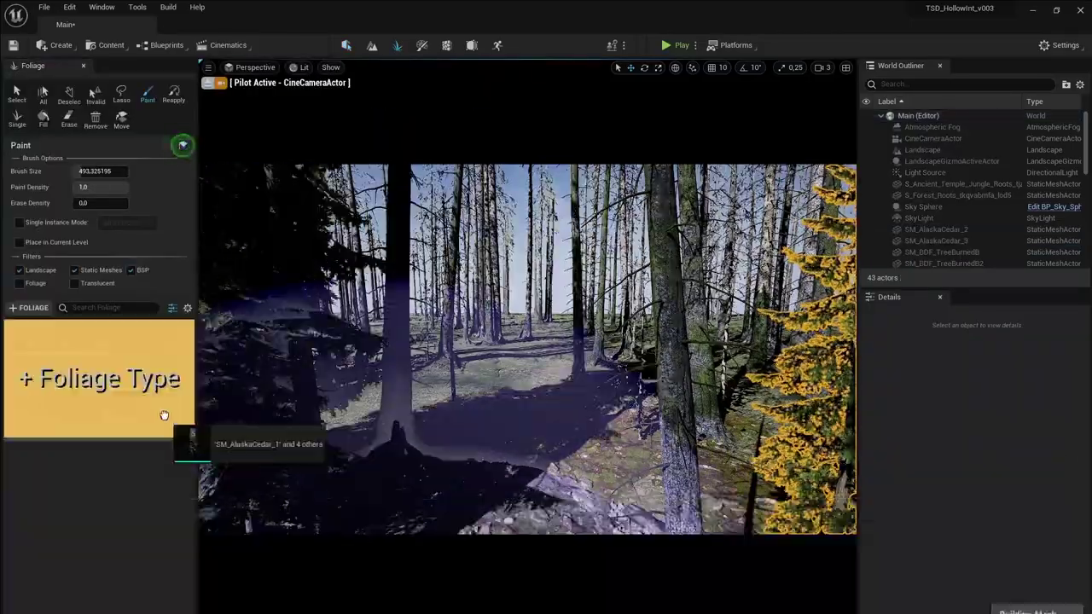
{"action": "scroll", "coordinate": [146, 528], "scroll_direction": "down", "scroll_amount": 2}
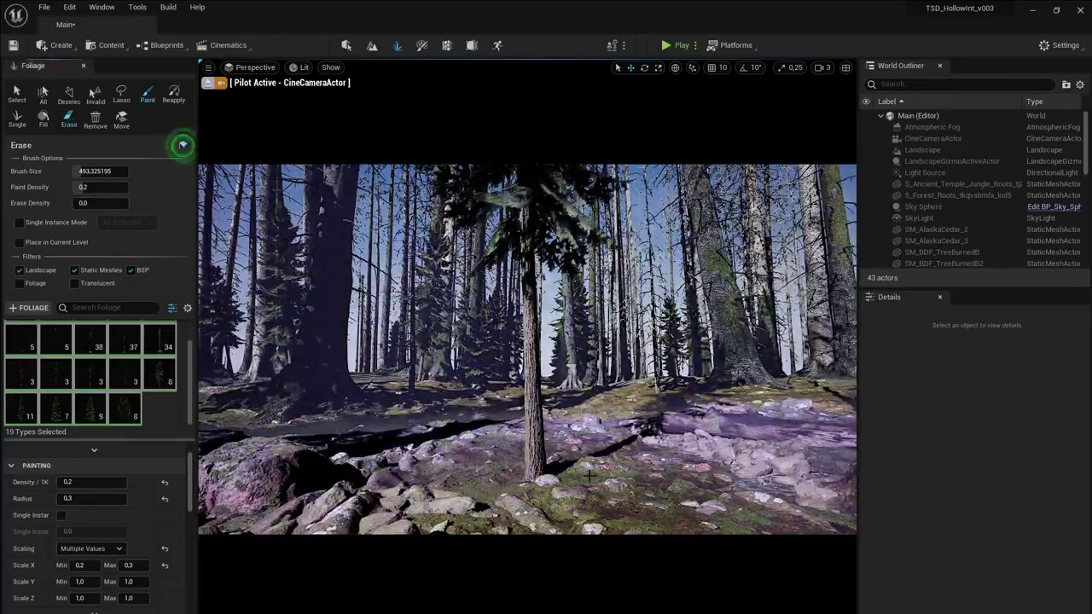
{"action": "left_click", "coordinate": [309, 432], "text": "shift"}
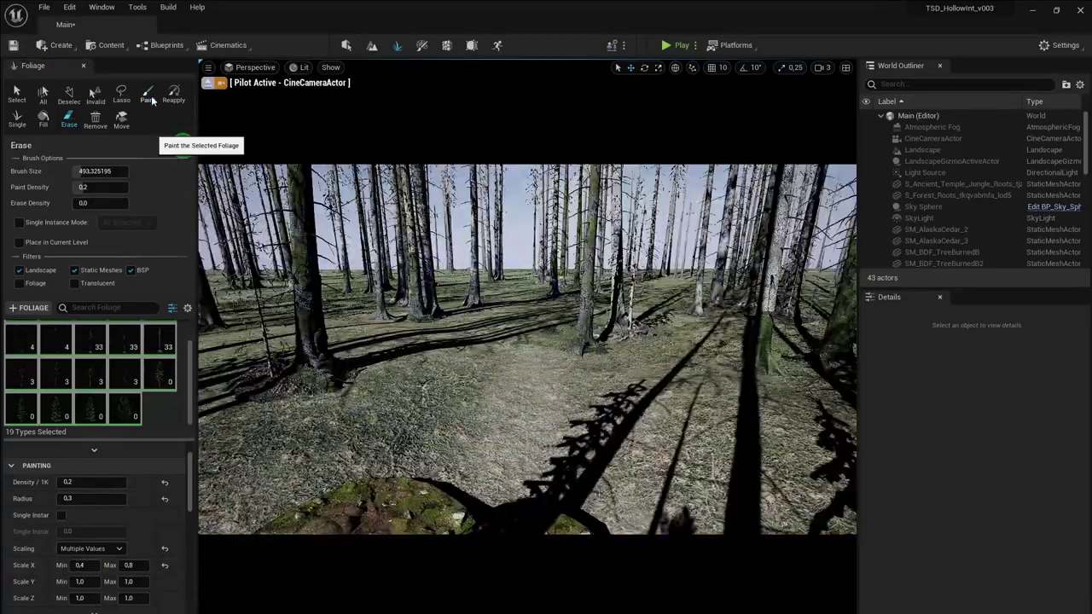
{"action": "left_click", "coordinate": [148, 94]}
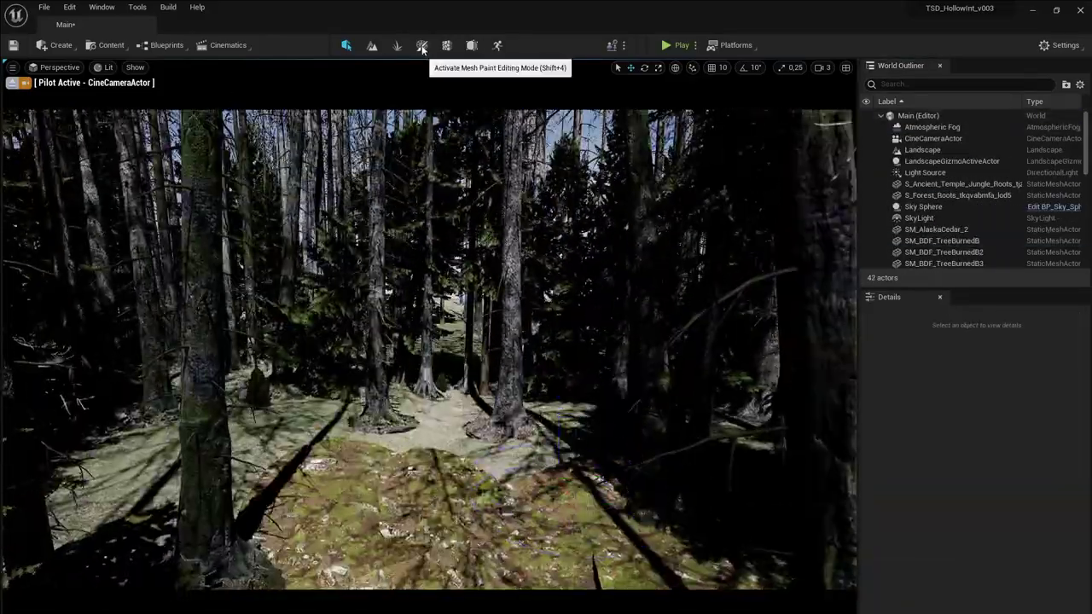
Open the Create menu's Visual Effects list to add a Post Process Volume
{"action": "left_click", "coordinate": [421, 45]}
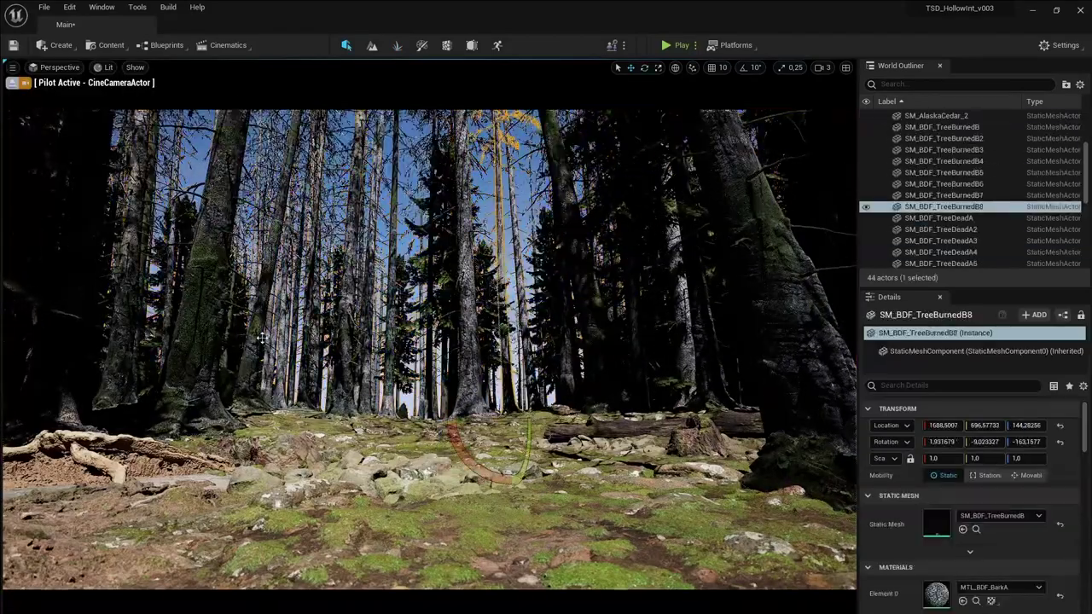
{"action": "left_click", "coordinate": [262, 339]}
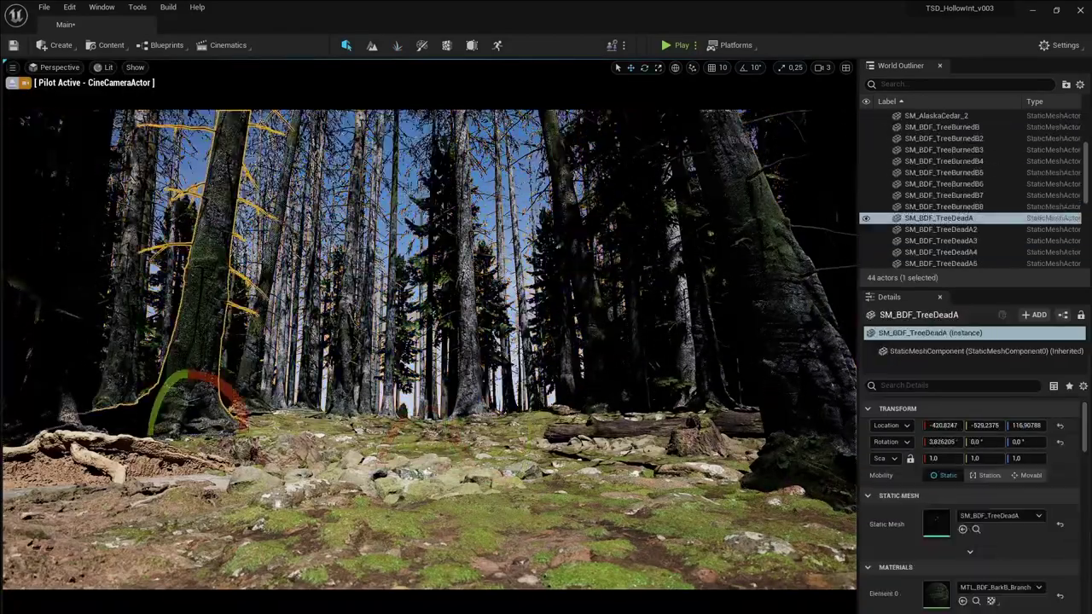
{"action": "key", "text": "Escape"}
{"action": "left_click", "coordinate": [55, 45]}
{"action": "mouse_move", "coordinate": [86, 128]}
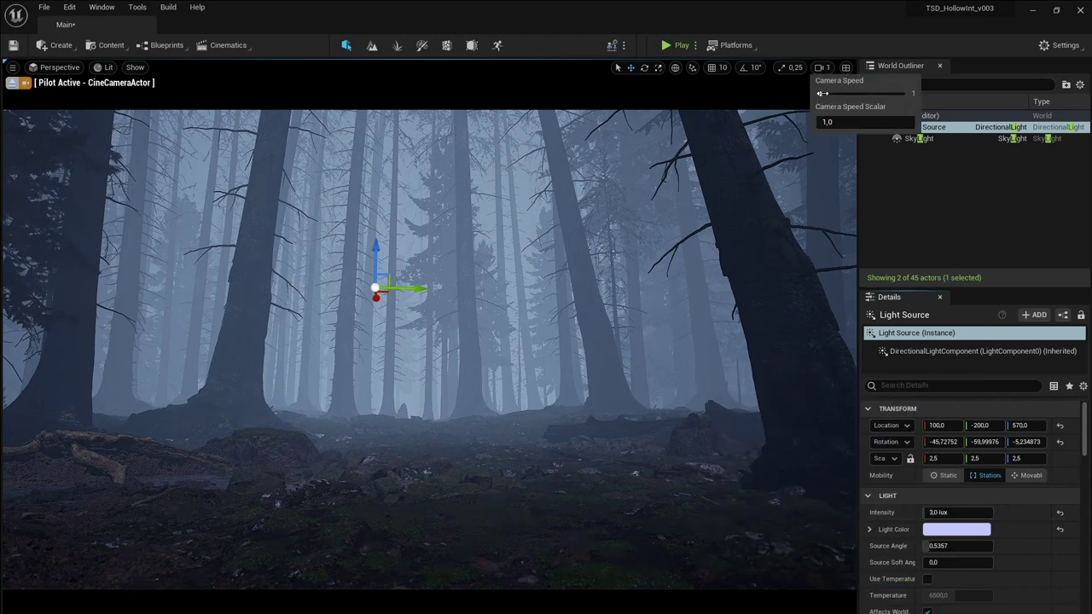
Move a dead tree from the right toward the centre and undo the extra duplicates
{"action": "right_click_drag", "start_coordinate": [512, 358], "coordinate": [527, 359]}
{"action": "left_click", "coordinate": [128, 338]}
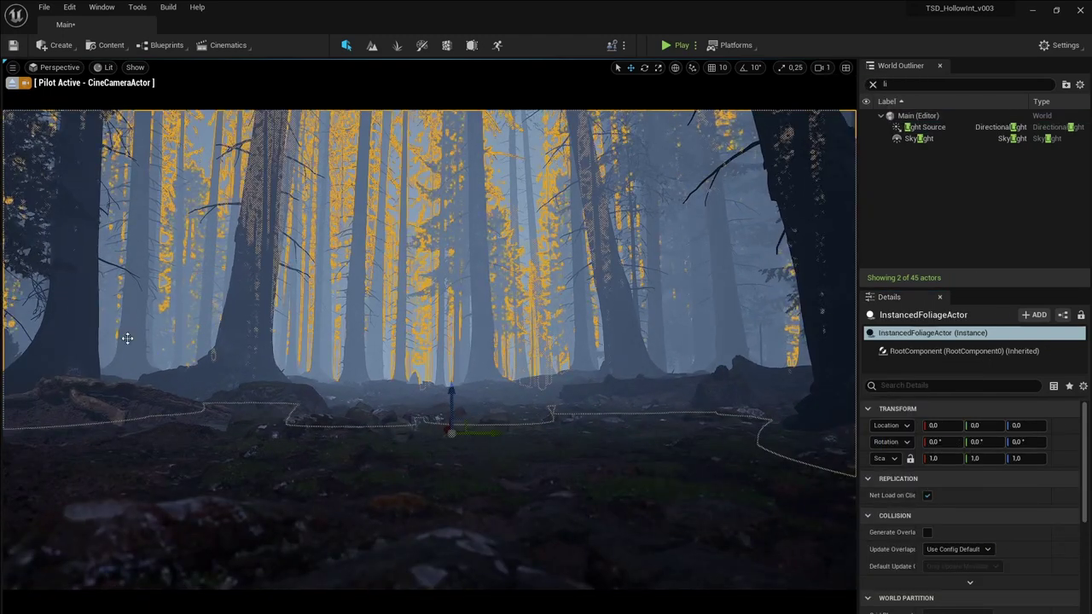
{"action": "left_click", "coordinate": [128, 338]}
{"action": "key", "text": "Escape"}
{"action": "left_click", "coordinate": [682, 349]}
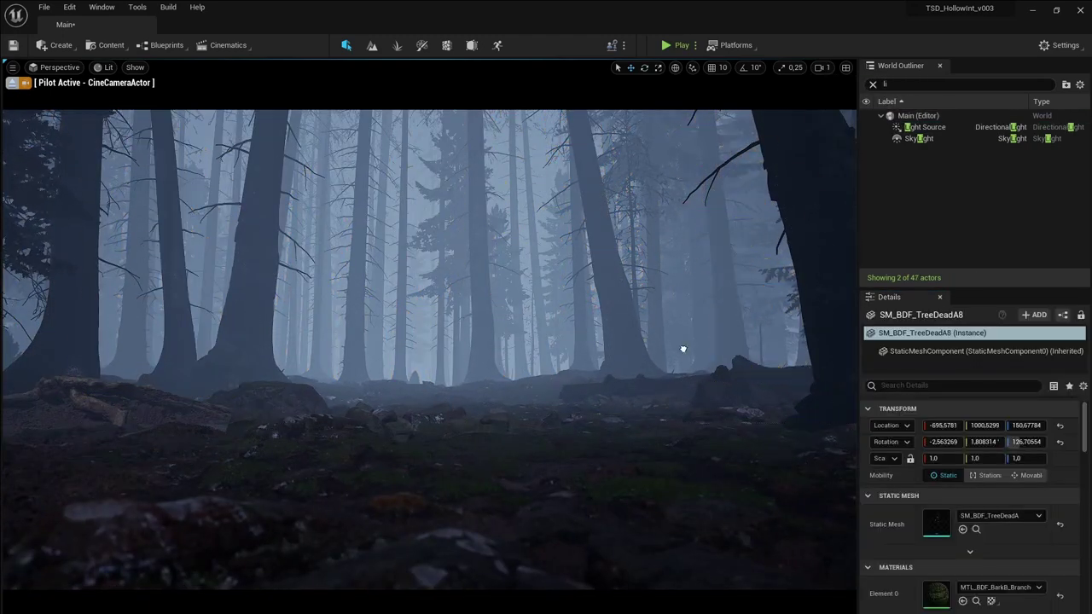
{"action": "mouse_move", "coordinate": [763, 367]}
{"action": "left_mouse_down"}
{"action": "mouse_move", "coordinate": [364, 392]}
{"action": "mouse_move", "coordinate": [626, 392]}
{"action": "left_mouse_up"}
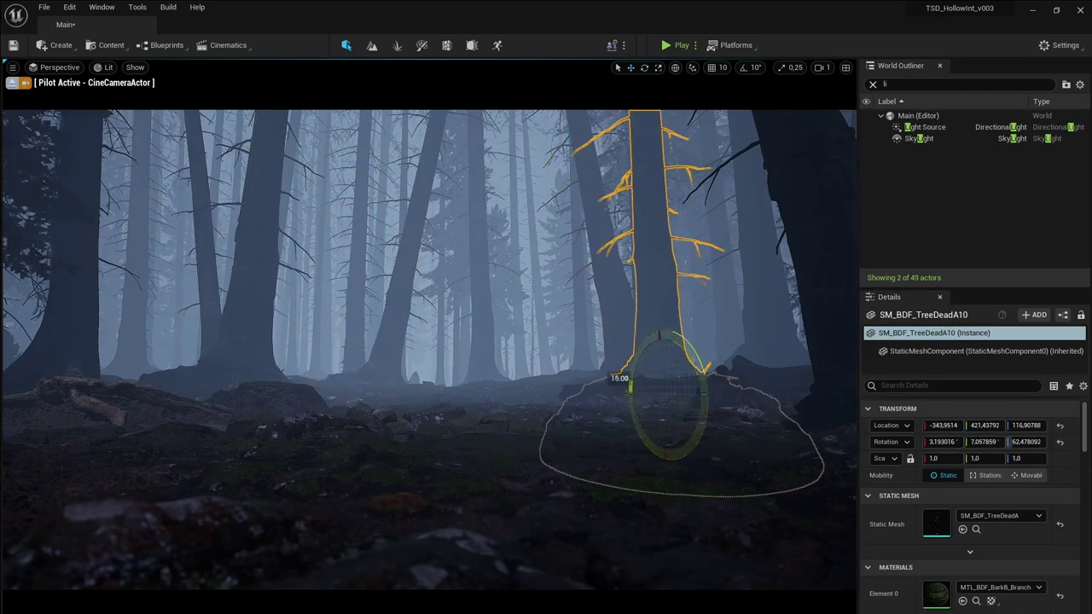
{"action": "key", "text": "ctrl+z"}
{"action": "key", "text": "ctrl+z"}
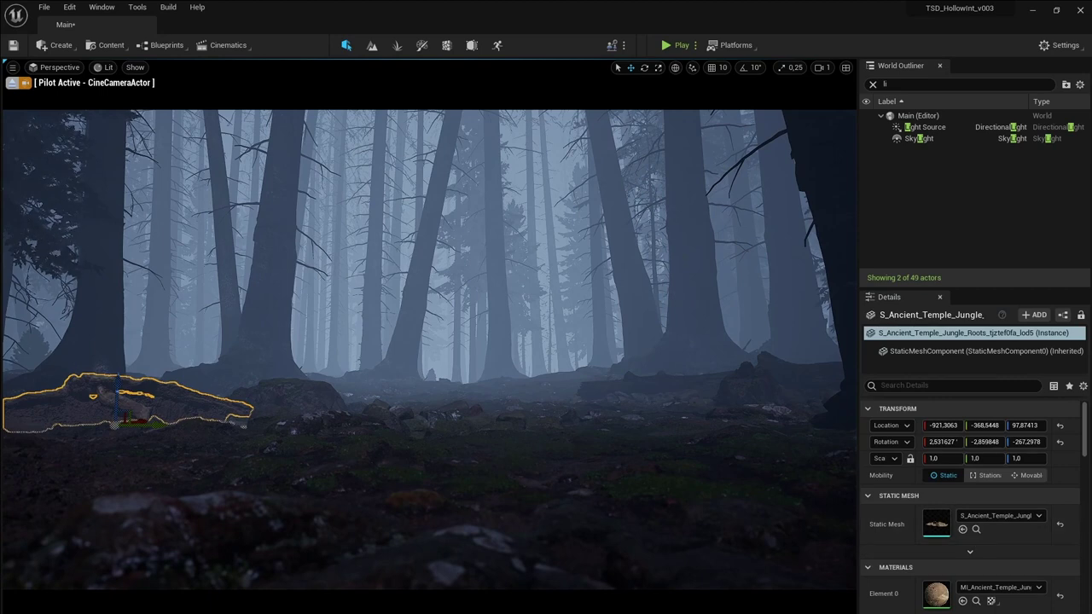
{"action": "key", "text": "ctrl+z"}
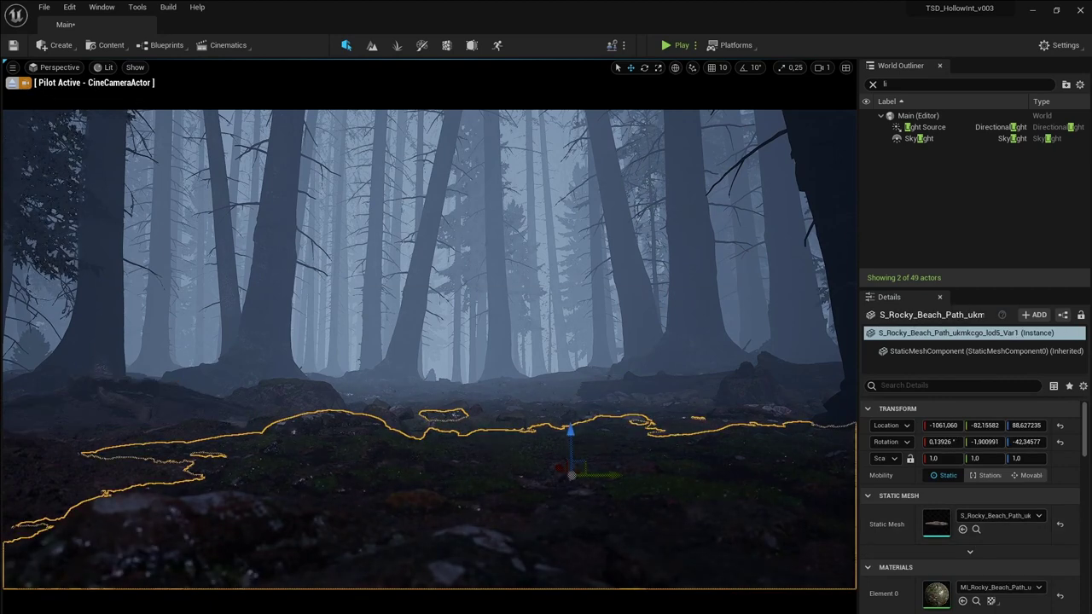
{"action": "key", "text": "ctrl+z"}
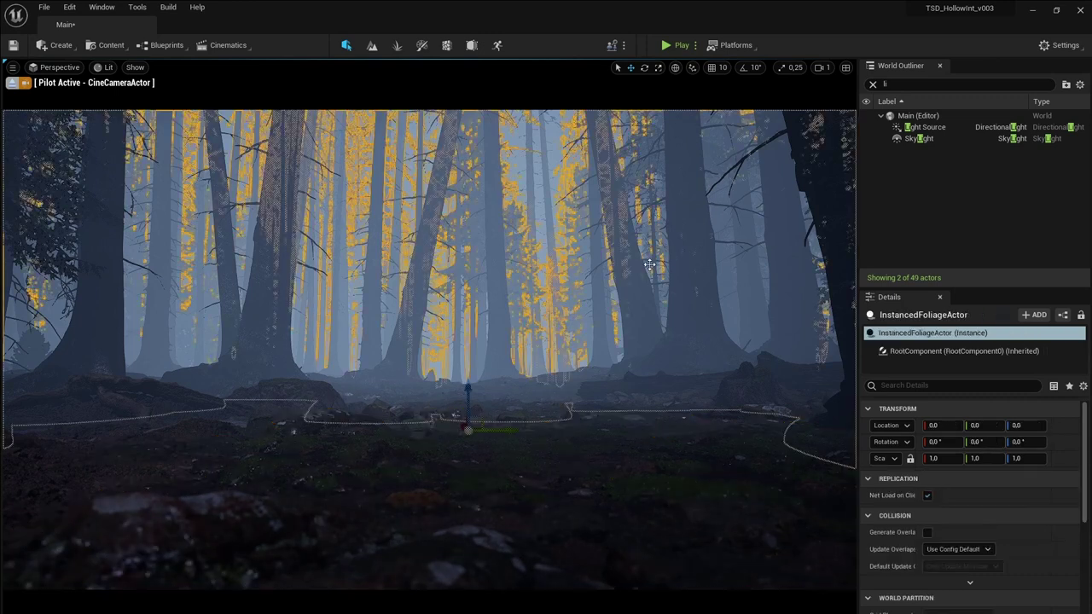
{"action": "key", "text": "ctrl+z"}
Search the Outliner for 'cine' and select the cine camera
{"action": "key", "text": "BackSpace"}
{"action": "key", "text": "BackSpace"}
{"action": "type", "text": "cine"}
{"action": "left_click", "coordinate": [934, 127]}
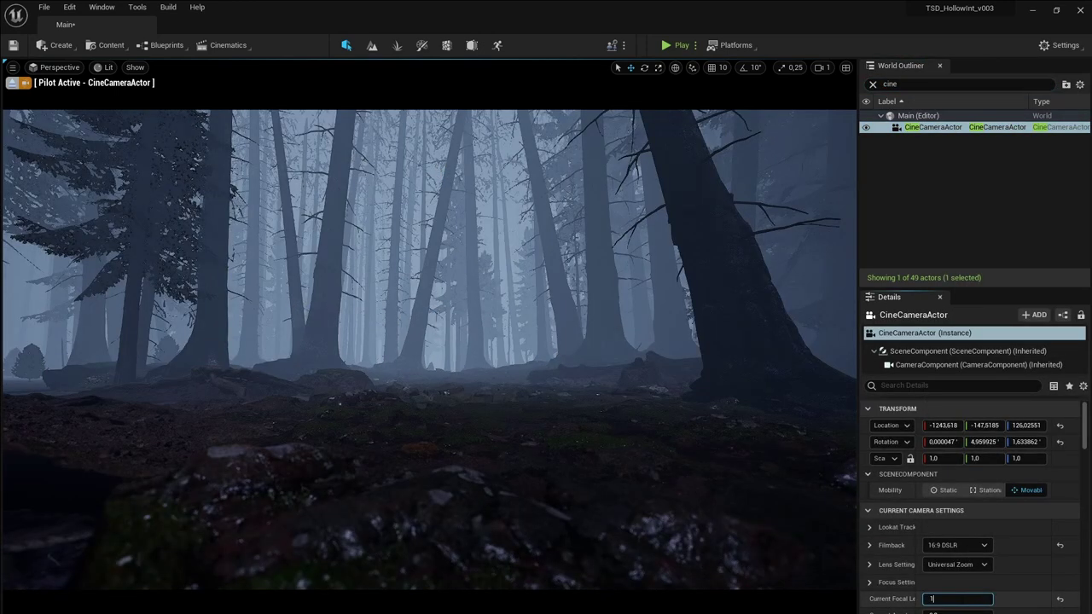
{"action": "key", "text": "ctrl+z"}
{"action": "key", "text": "ctrl+z"}
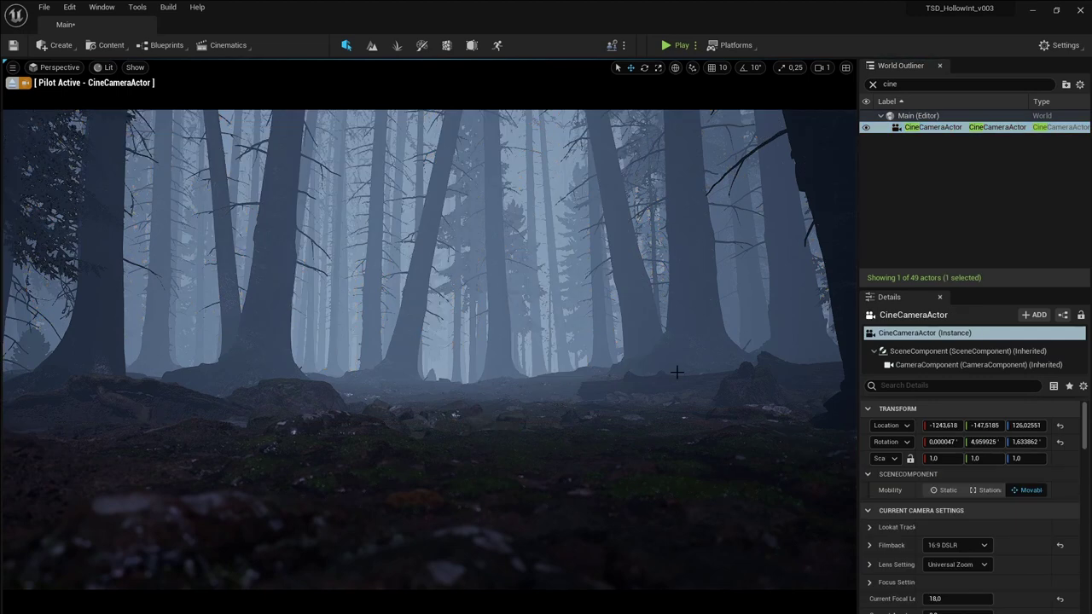
{"action": "key", "text": "ctrl+z"}
Set the cine camera's Manual Focus Distance to about 1090 cm and turn off Draw Debug Focus Plane
{"action": "scroll", "coordinate": [967, 566], "scroll_direction": "down", "scroll_amount": 1}
{"action": "left_click", "coordinate": [888, 546]}
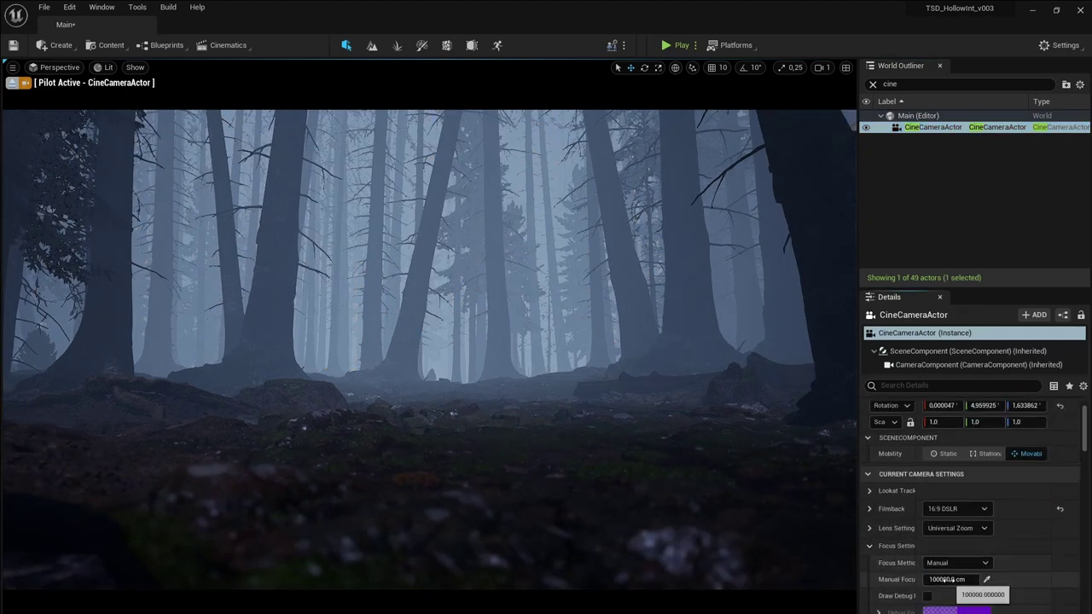
{"action": "left_click_drag", "start_coordinate": [981, 581], "coordinate": [939, 581]}
{"action": "left_click", "coordinate": [929, 597]}
{"action": "scroll", "coordinate": [930, 600], "scroll_direction": "down", "scroll_amount": 2}
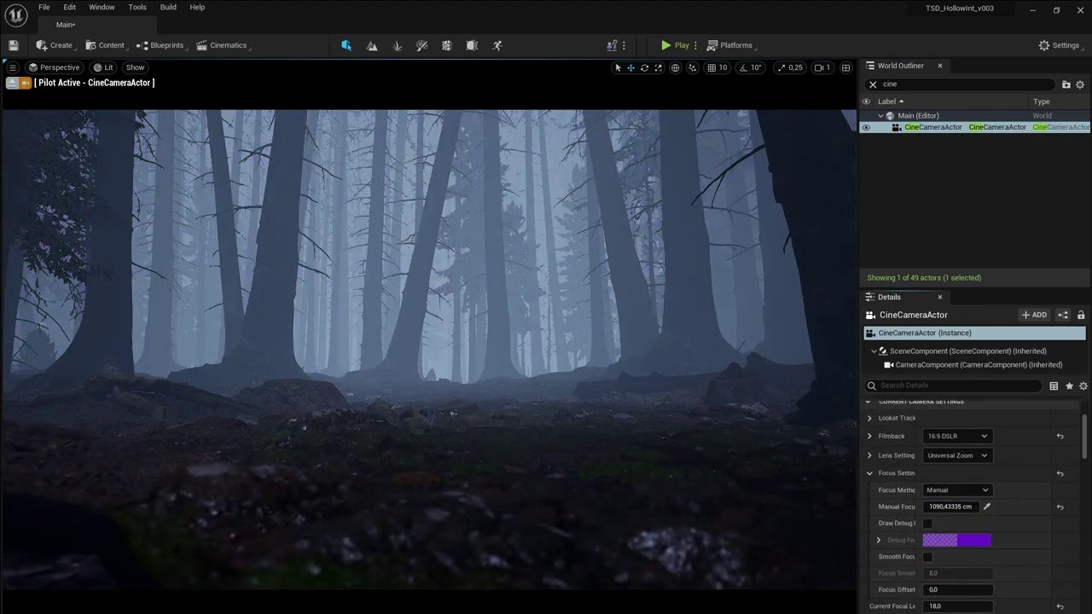
{"action": "right_click", "coordinate": [933, 127]}
{"action": "left_click", "coordinate": [719, 325]}
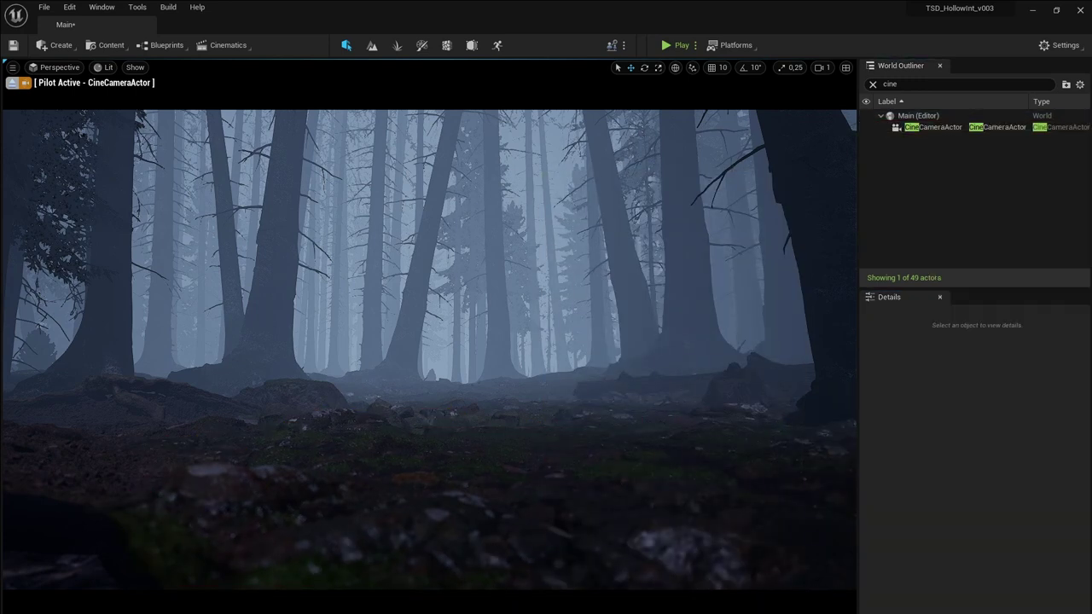
Inspect the roots, mossy rock, tree log and rocky path ground meshes, then deselect everything
{"action": "left_click", "coordinate": [133, 401]}
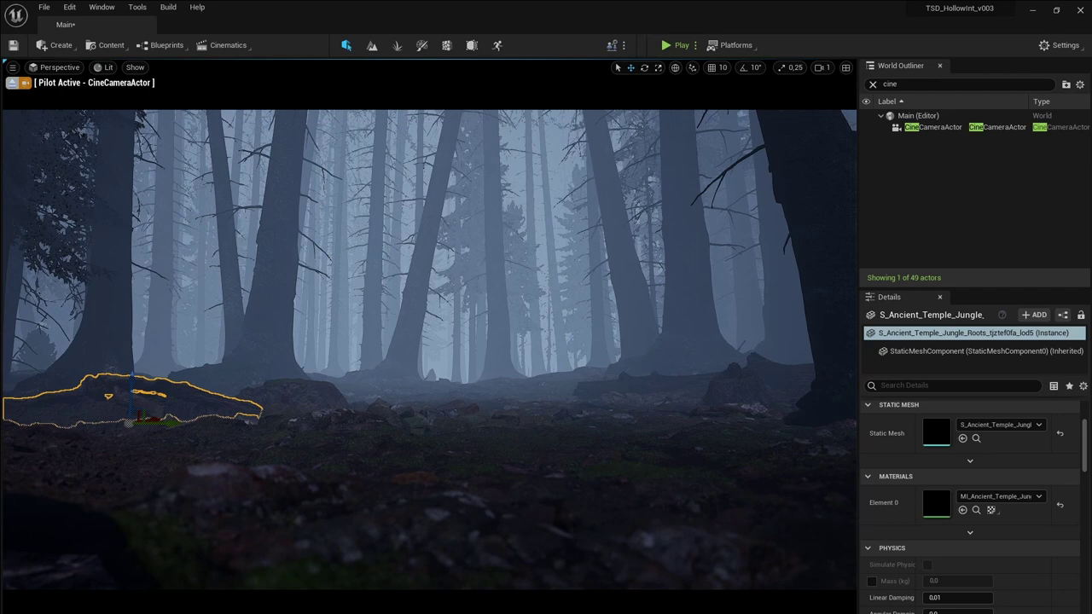
{"action": "left_click", "coordinate": [299, 395]}
{"action": "left_click", "coordinate": [739, 363]}
{"action": "left_click", "coordinate": [136, 448]}
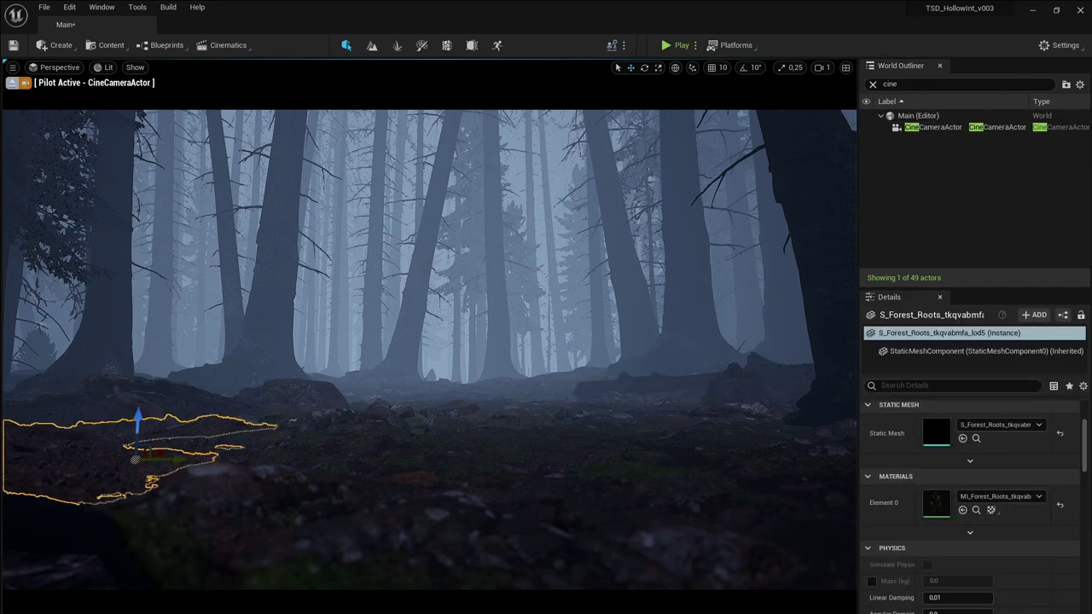
{"action": "left_click", "coordinate": [559, 461]}
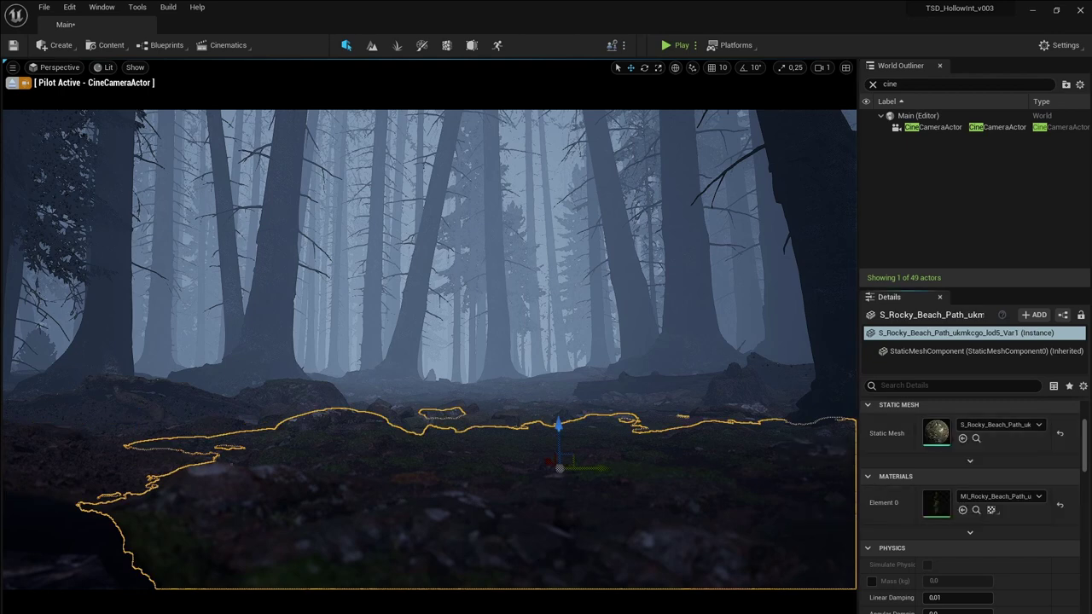
{"action": "key", "text": "Escape"}
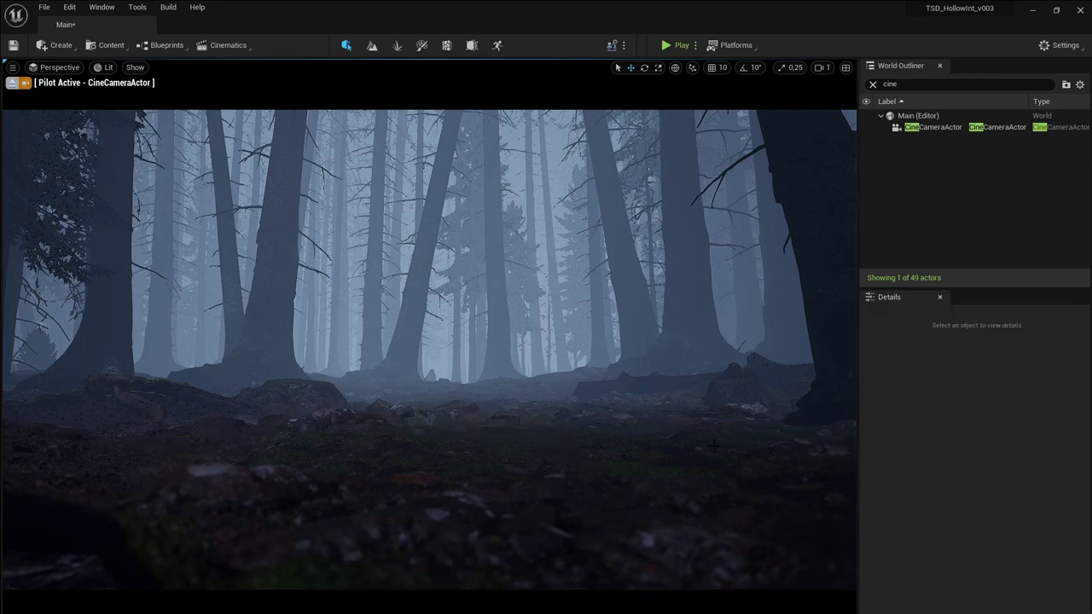
Place a Rect Light and tint its Light Color light blue
{"action": "left_click", "coordinate": [55, 44]}
{"action": "left_click", "coordinate": [221, 256]}
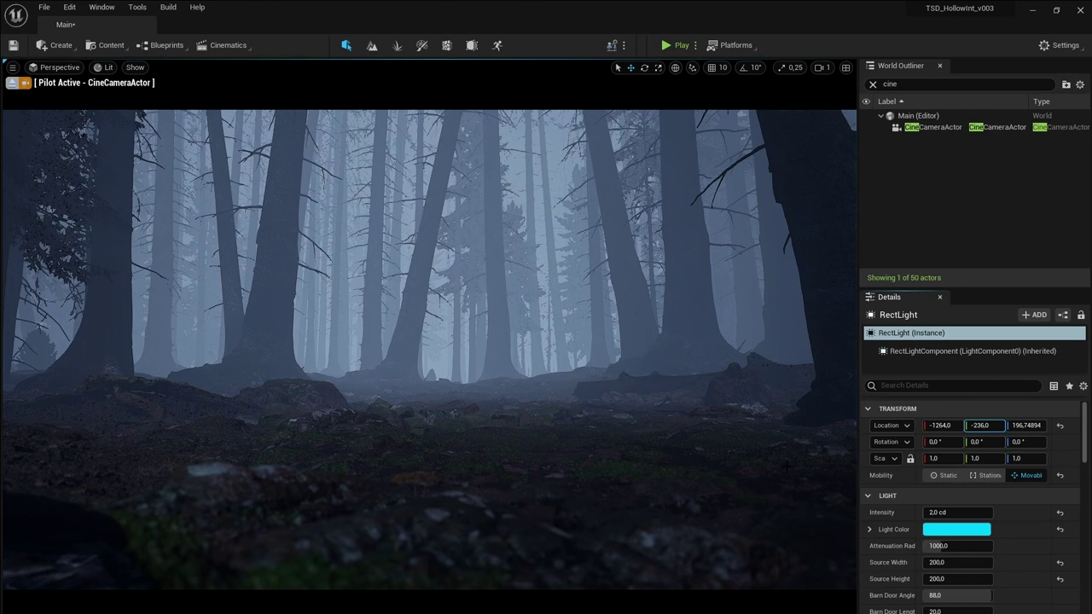
{"action": "left_click", "coordinate": [957, 529]}
{"action": "left_click", "coordinate": [754, 439]}
Save a new level sequence named shot_01
{"action": "double_click", "coordinate": [964, 84]}
{"action": "type", "text": "light"}
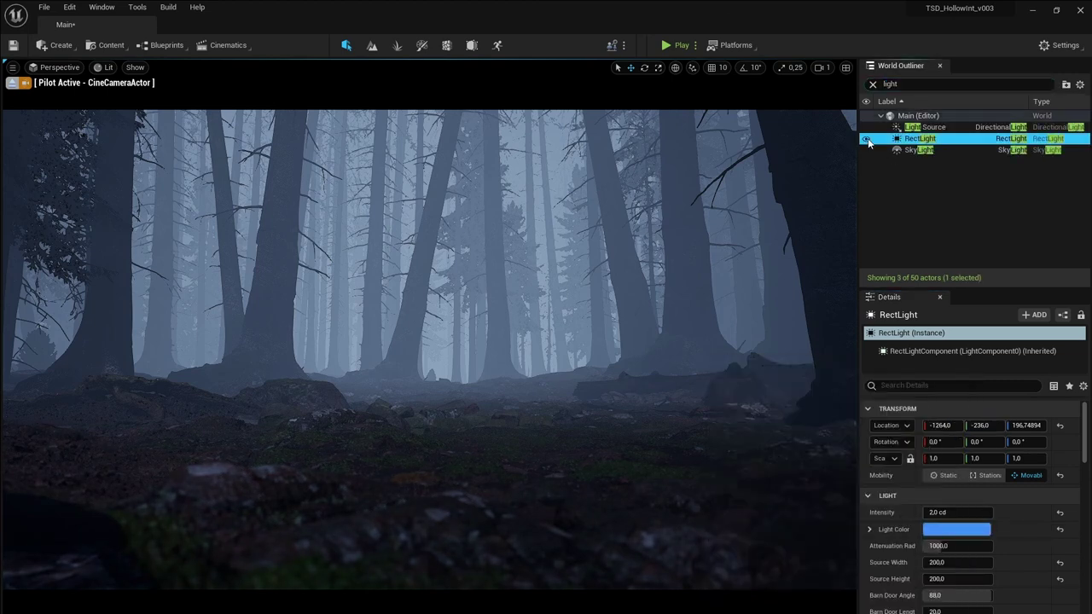
{"action": "type", "text": "shot_01"}
{"action": "key", "text": "Return"}
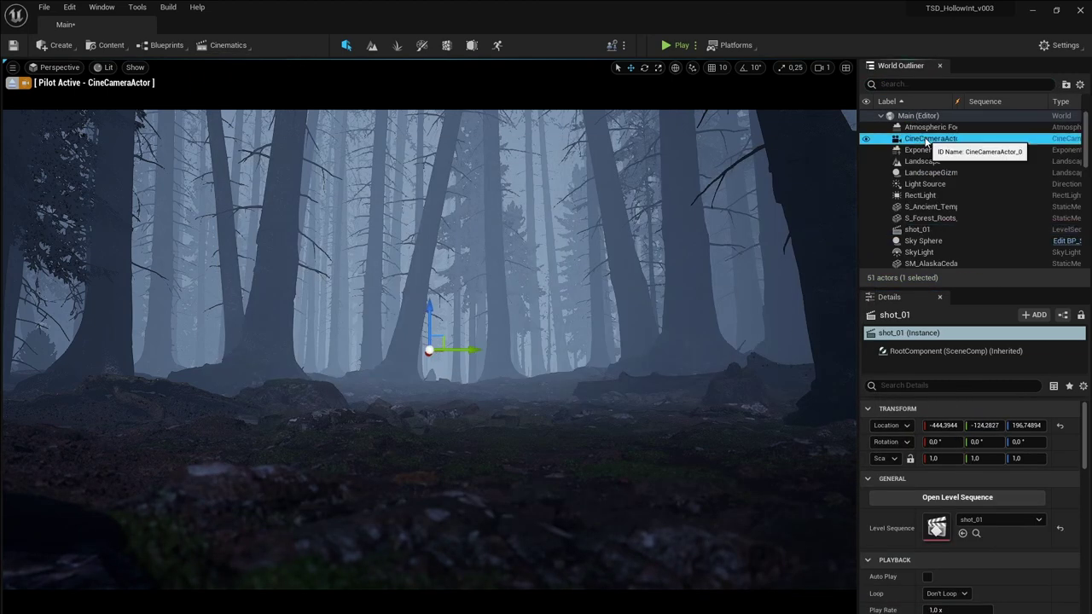
{"action": "key", "text": "Escape"}
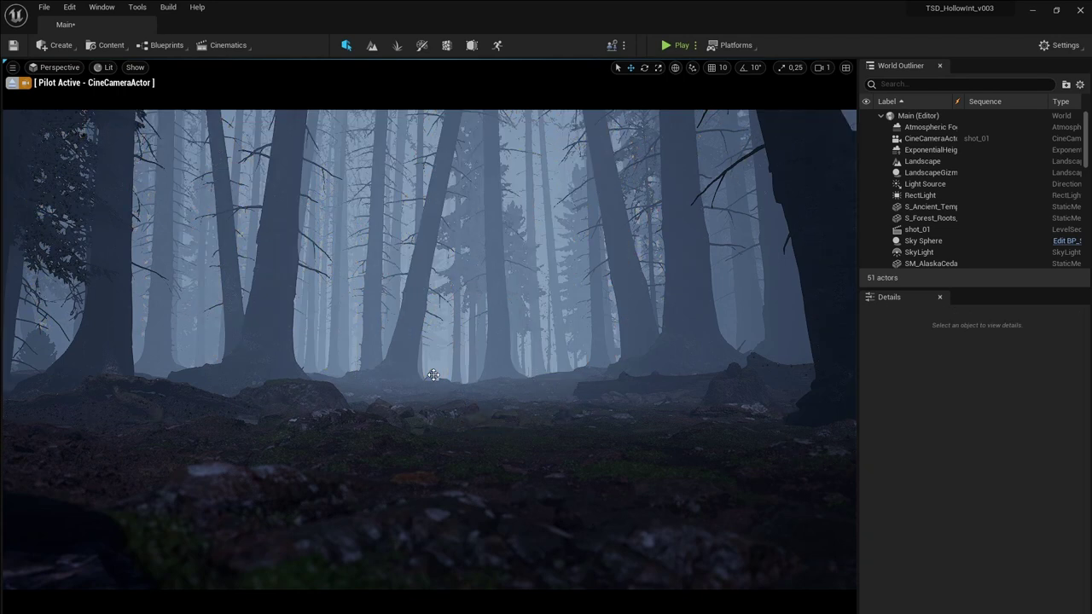
Adjust the ExponentialHeightFog's Fog Density and set its Inscattering Color to white
{"action": "left_click", "coordinate": [930, 149]}
{"action": "left_click_drag", "start_coordinate": [956, 512], "coordinate": [939, 512]}
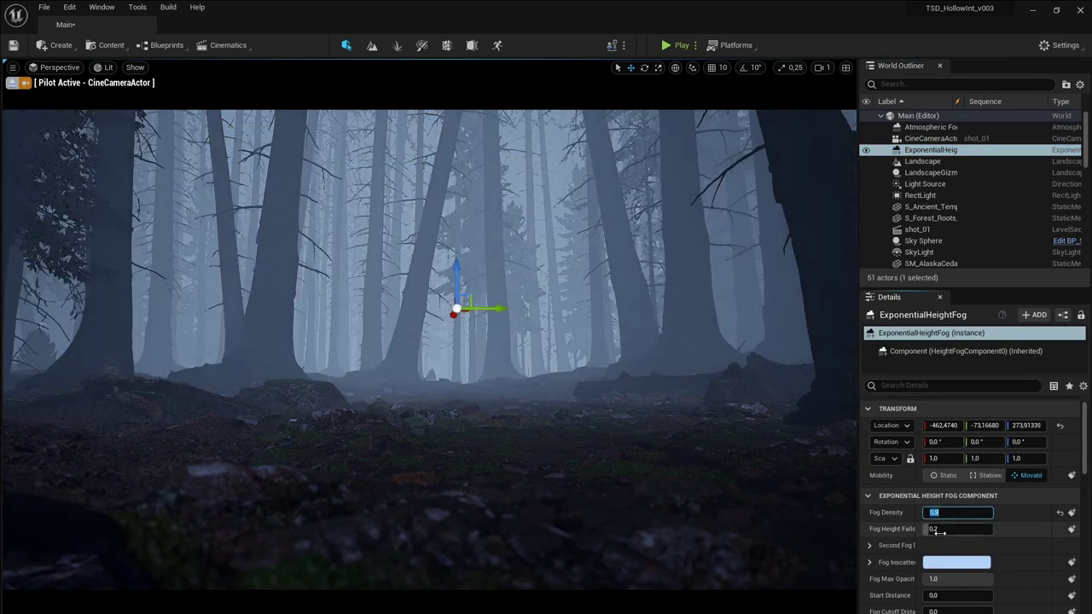
{"action": "scroll", "coordinate": [939, 529], "scroll_direction": "down", "scroll_amount": 5}
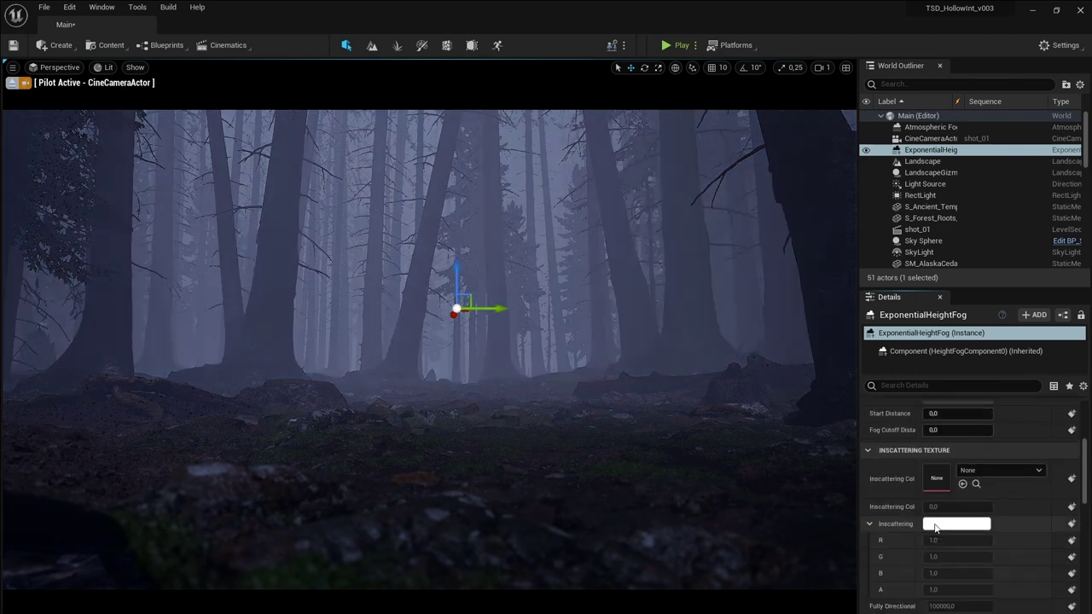
{"action": "left_click", "coordinate": [935, 528]}
{"action": "left_click", "coordinate": [937, 366]}
{"action": "left_click", "coordinate": [930, 138]}
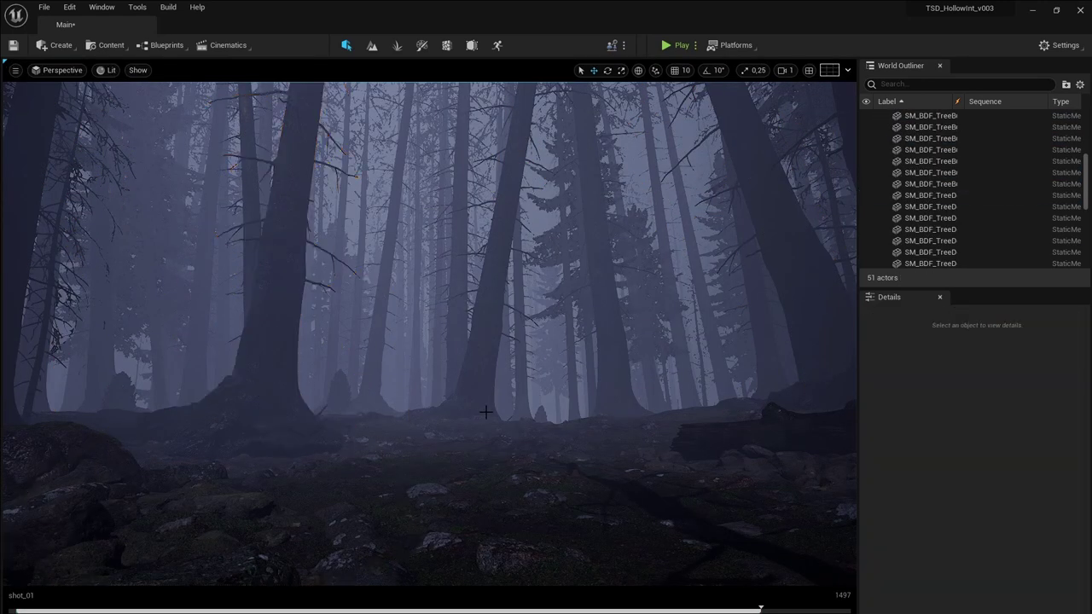
Find CineCameraActor in the Outliner, pilot it, and play the shot_01 sequence through its view
{"action": "type", "text": "cine"}
{"action": "left_click", "coordinate": [932, 126]}
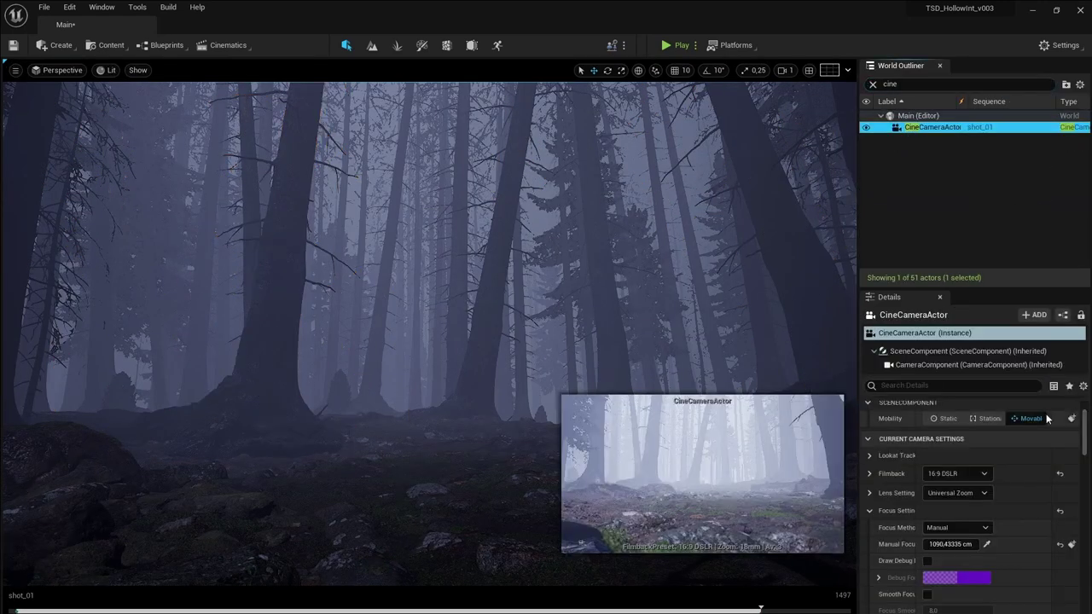
{"action": "left_click", "coordinate": [15, 70]}
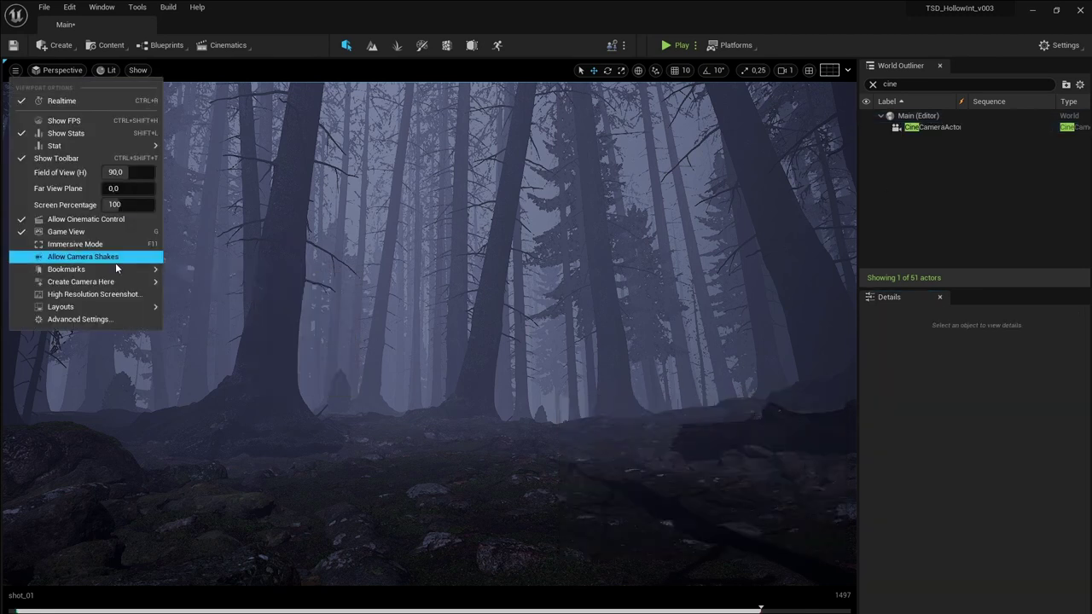
{"action": "left_click", "coordinate": [205, 256]}
{"action": "left_click", "coordinate": [58, 70]}
{"action": "left_click", "coordinate": [110, 238]}
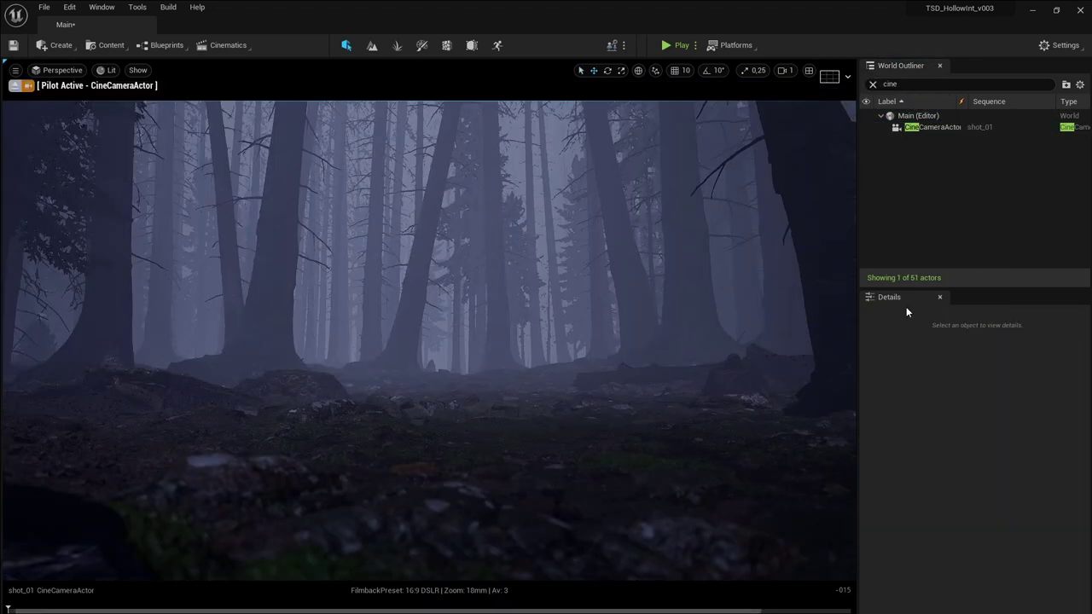
{"action": "left_click", "coordinate": [60, 70]}
{"action": "left_click", "coordinate": [16, 70]}
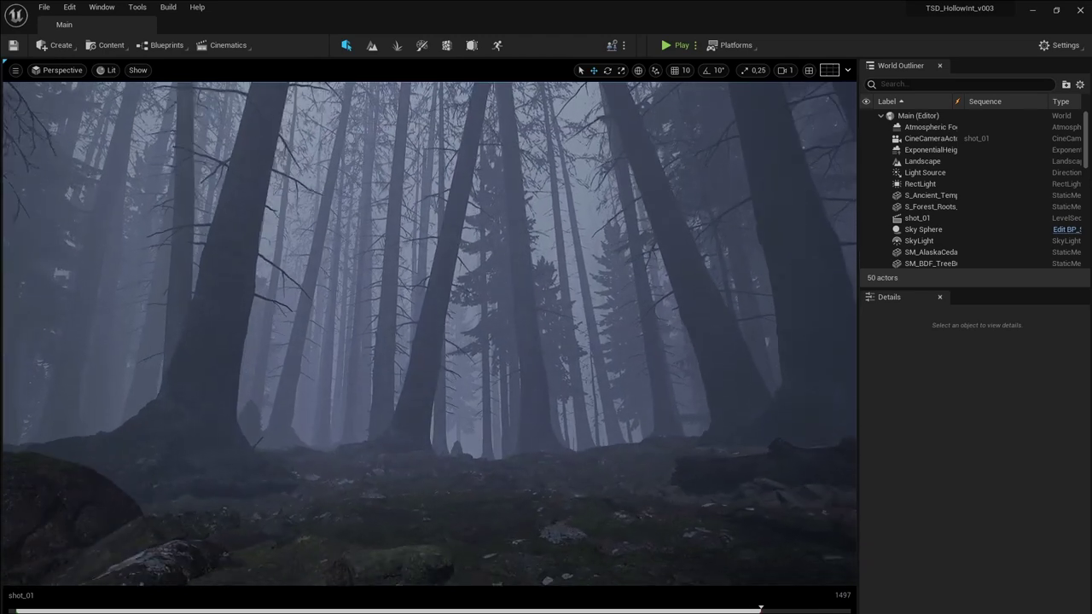
{"action": "key", "text": "space"}
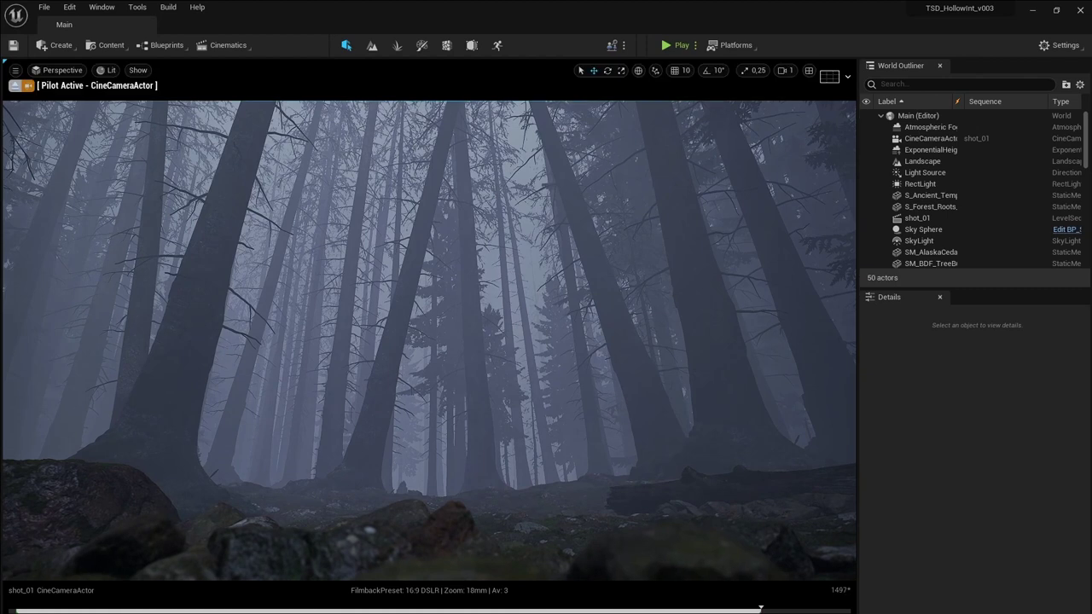
Pause playback and add a Post Process Volume with Film Slope 0.904 and Global Saturation 0.82
{"action": "key", "text": "space"}
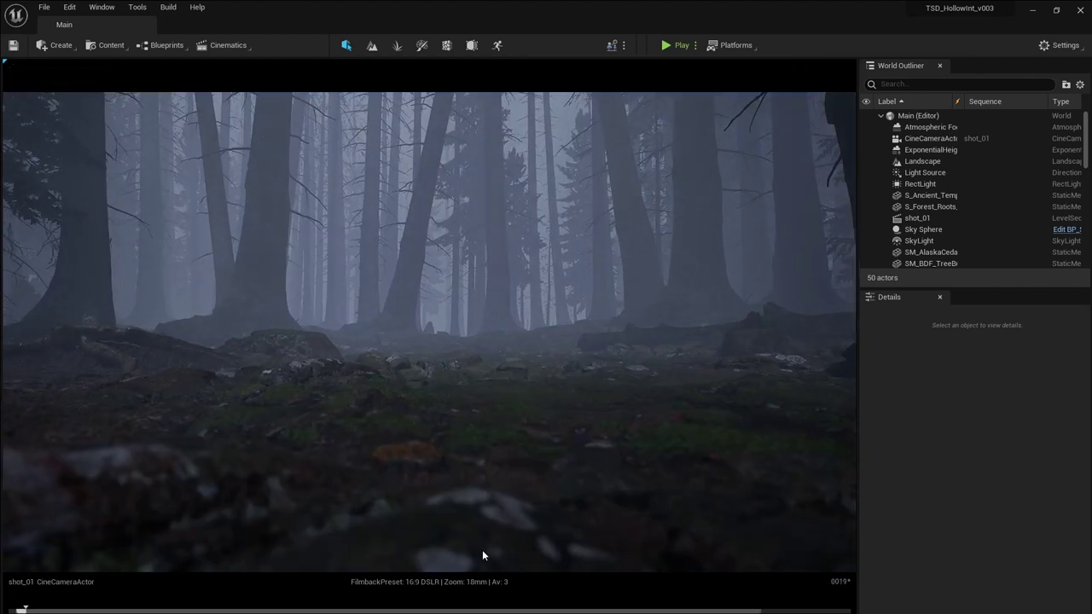
{"action": "key", "text": "space"}
{"action": "left_click", "coordinate": [60, 46]}
{"action": "mouse_move", "coordinate": [94, 125]}
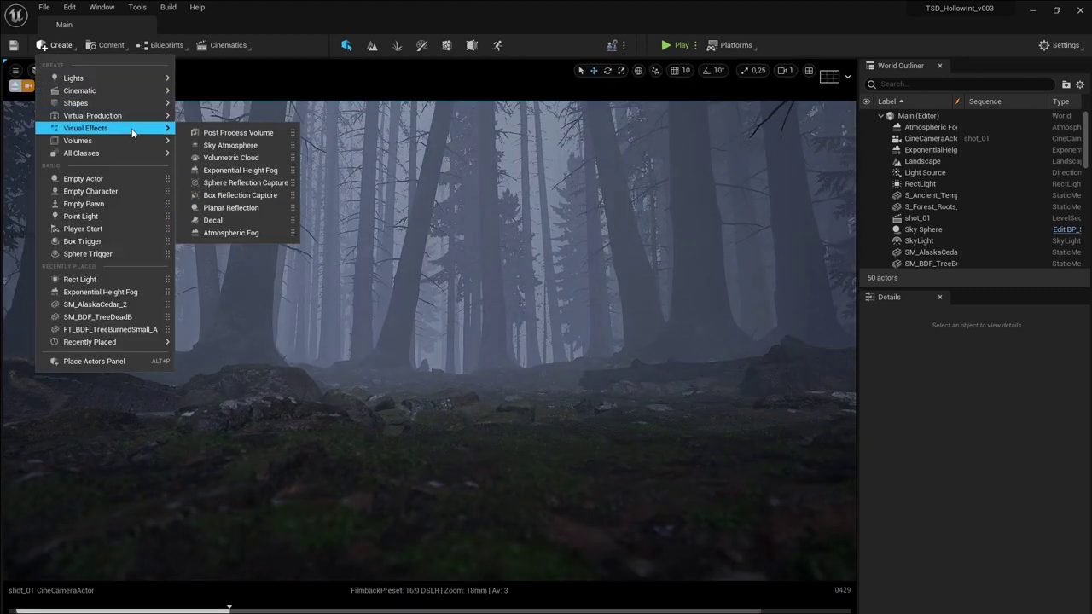
{"action": "left_click", "coordinate": [244, 129]}
{"action": "left_click_drag", "start_coordinate": [972, 520], "coordinate": [981, 520]}
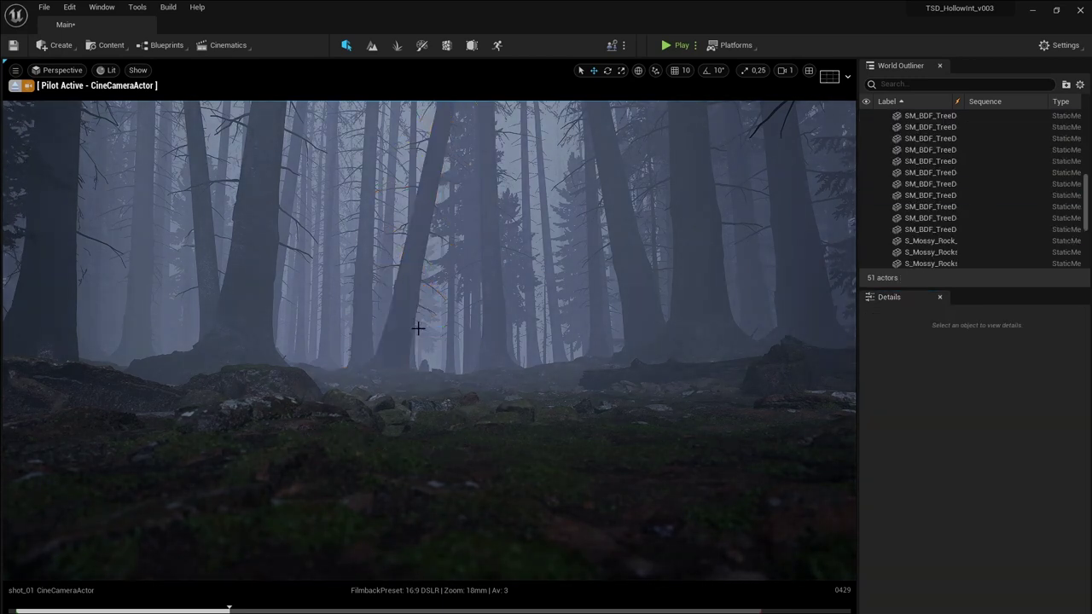
{"action": "scroll", "coordinate": [881, 547], "scroll_direction": "down", "scroll_amount": 4}
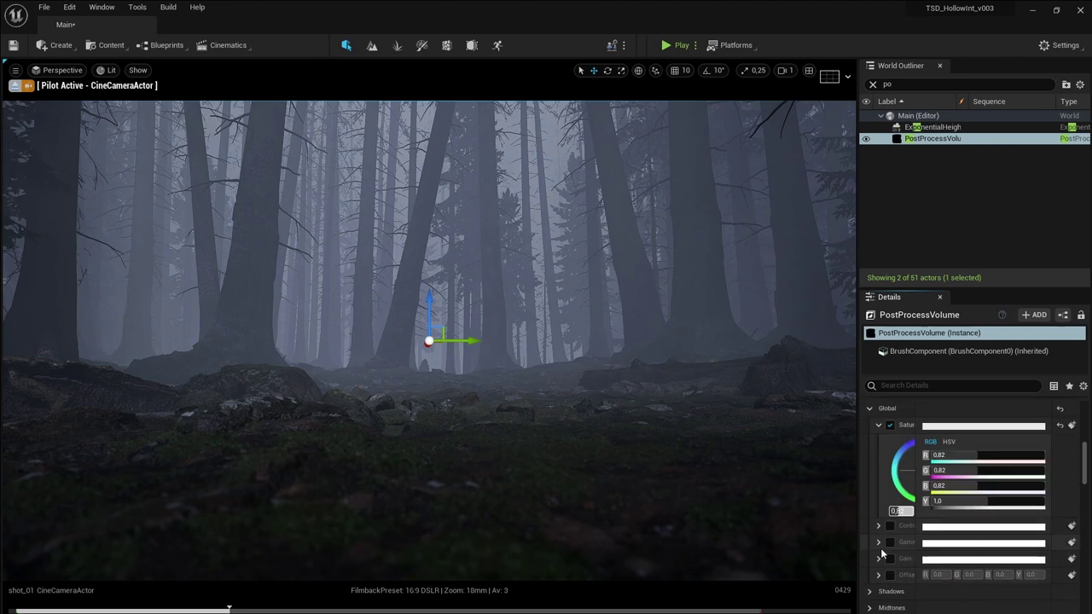
{"action": "left_click", "coordinate": [265, 282]}
Filter the Outliner for 'light' and select and frame the RectLight
{"action": "key", "text": "Escape"}
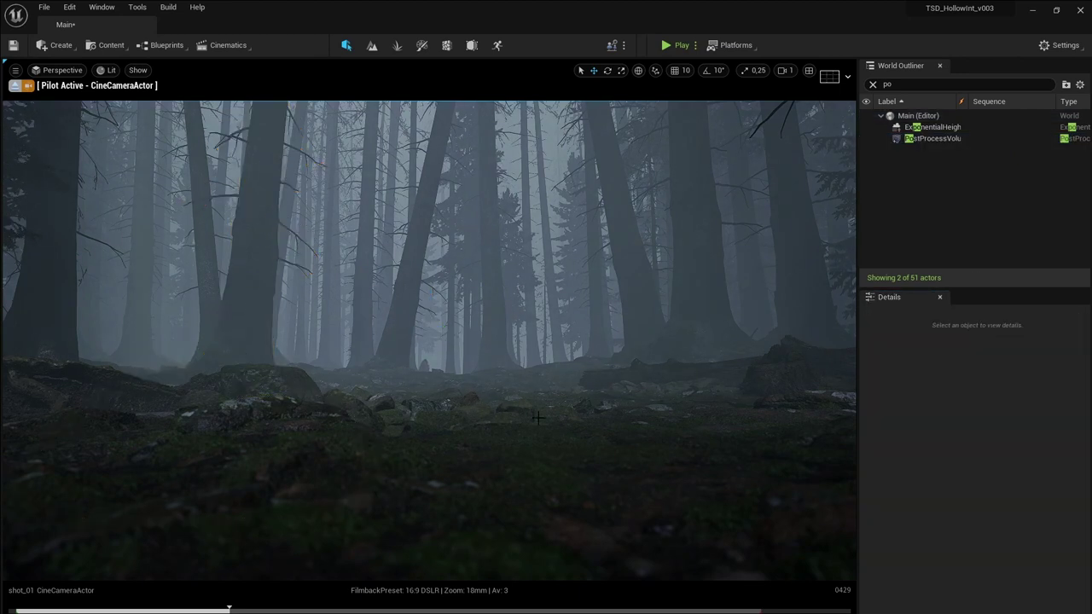
{"action": "type", "text": "light"}
{"action": "left_click", "coordinate": [932, 126]}
{"action": "left_click", "coordinate": [957, 512]}
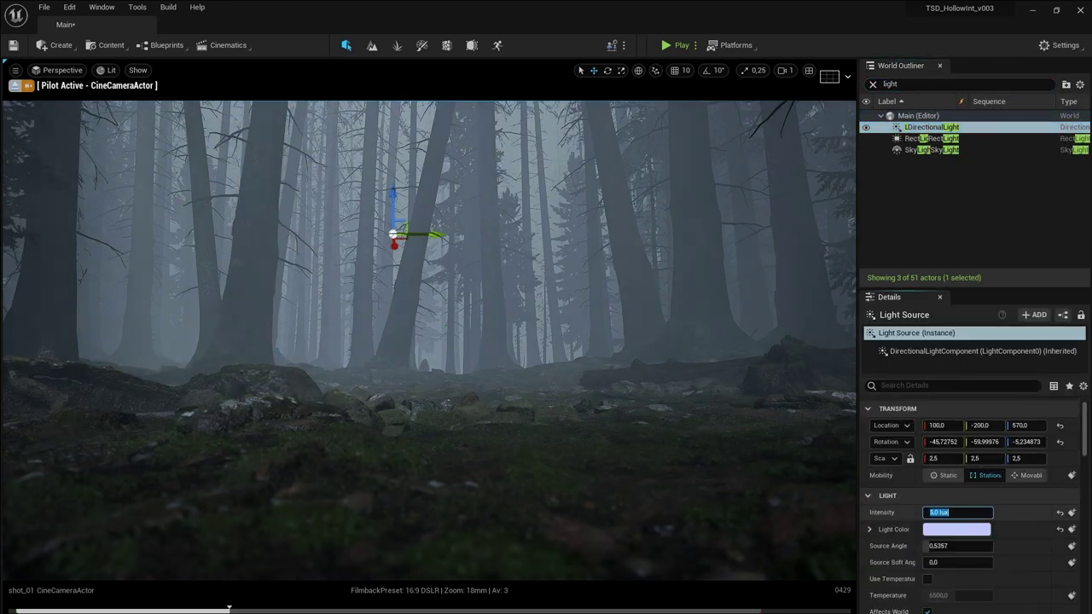
{"action": "double_click", "coordinate": [932, 138]}
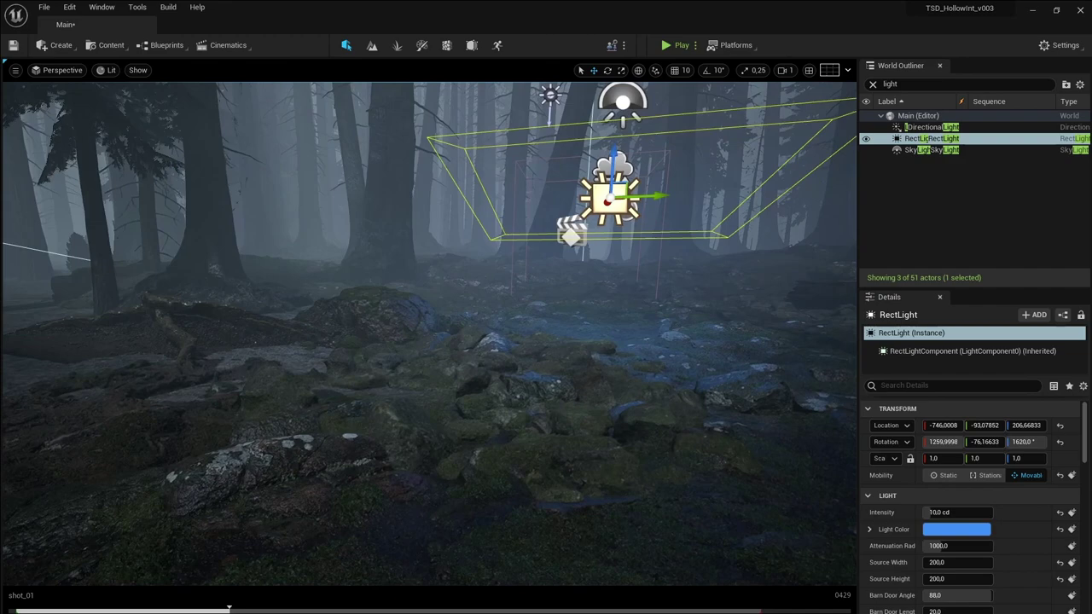
Shift the rect light's colour toward pale cyan and lower its intensity to 5 cd
{"action": "right_click_drag", "start_coordinate": [426, 341], "coordinate": [444, 443]}
{"action": "scroll", "coordinate": [934, 578], "scroll_direction": "down", "scroll_amount": 2}
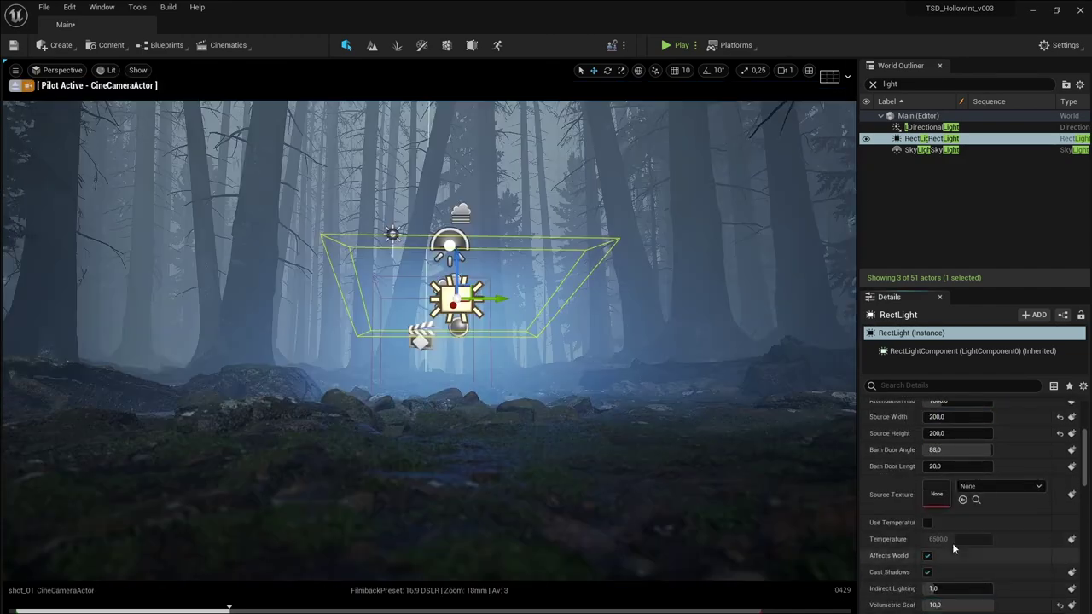
{"action": "left_click", "coordinate": [952, 543]}
{"action": "left_click_drag", "start_coordinate": [734, 448], "coordinate": [749, 441]}
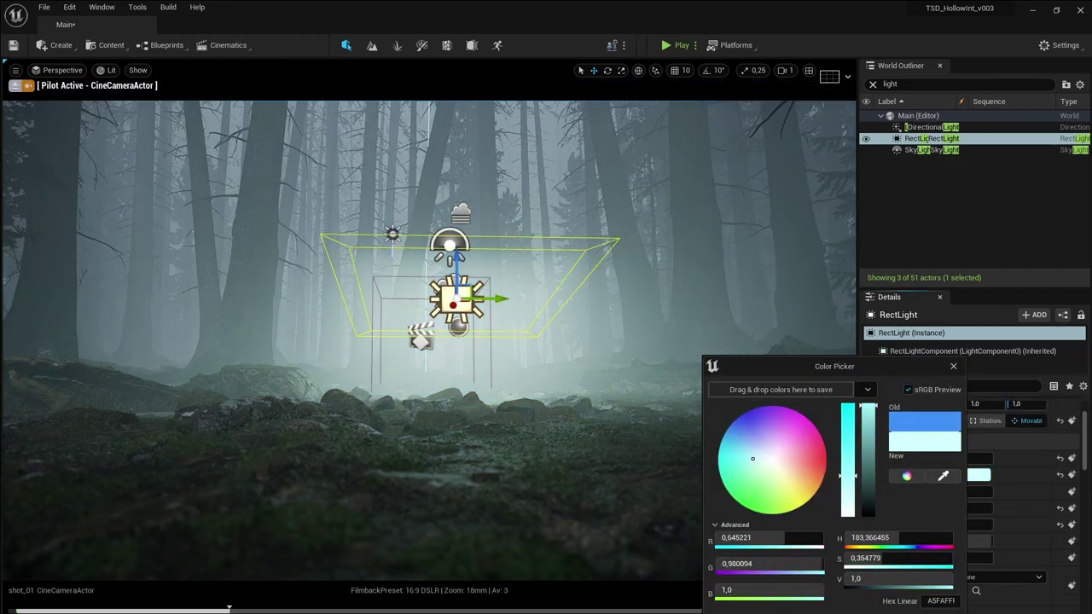
{"action": "key", "text": "Escape"}
{"action": "scroll", "coordinate": [968, 484], "scroll_direction": "up", "scroll_amount": 2}
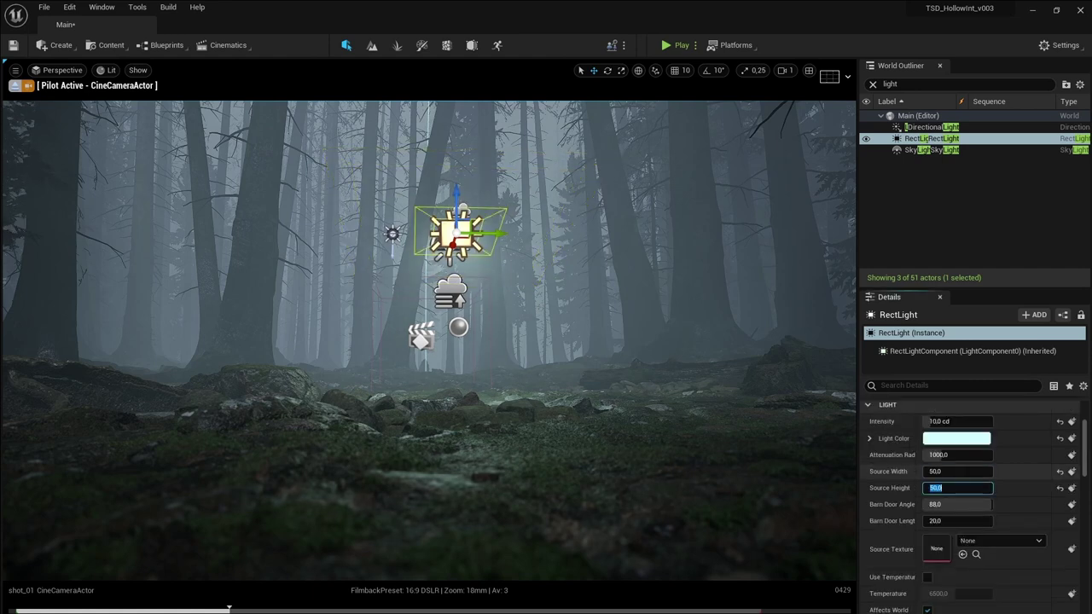
{"action": "key", "text": "g"}
{"action": "scroll", "coordinate": [973, 554], "scroll_direction": "down", "scroll_amount": 2}
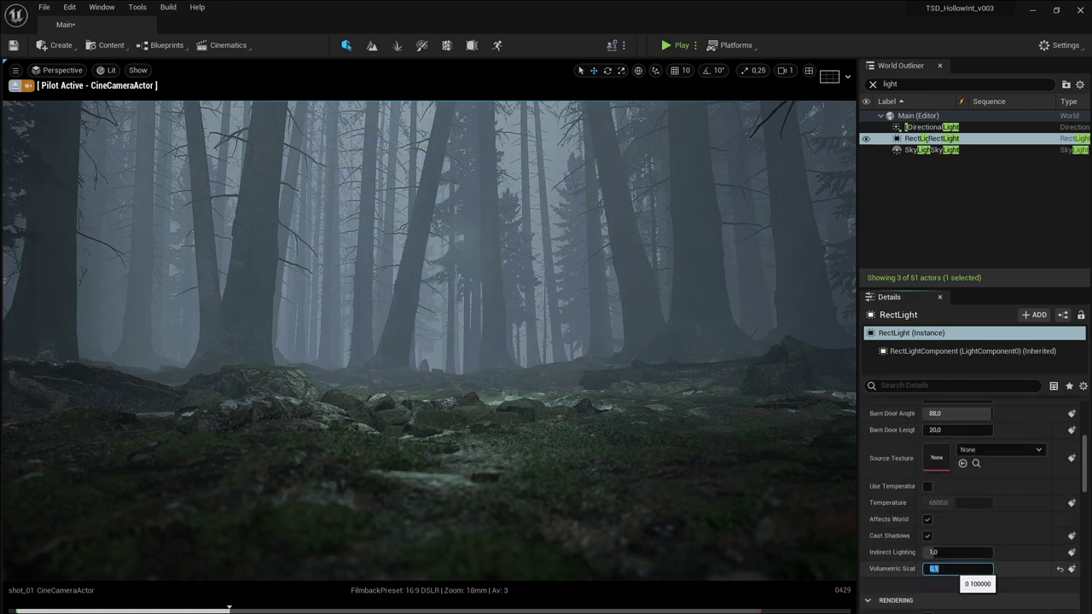
{"action": "scroll", "coordinate": [977, 463], "scroll_direction": "up", "scroll_amount": 3}
{"action": "type", "text": "5"}
{"action": "key", "text": "Return"}
Duplicate the rect light with Ctrl+D and set the original's source width to 2
{"action": "left_click", "coordinate": [963, 494]}
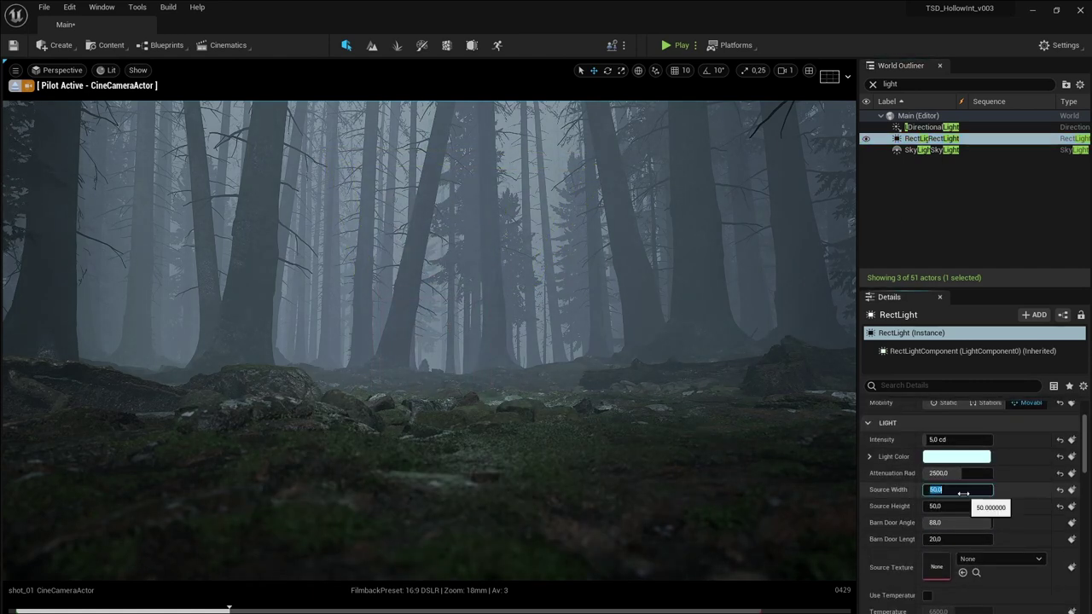
{"action": "key", "text": "g"}
{"action": "key", "text": "ctrl+d"}
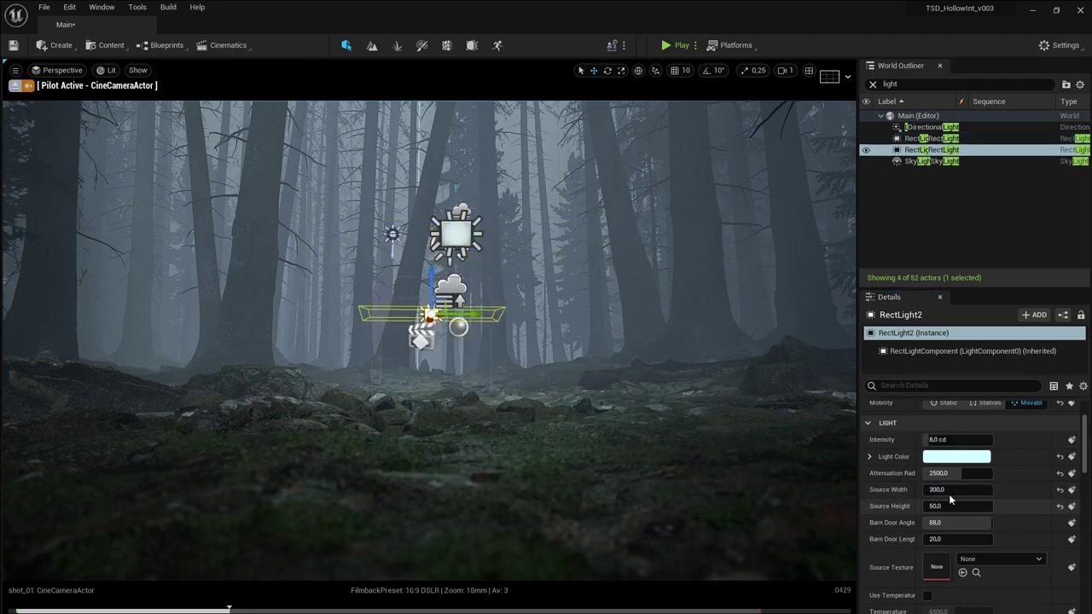
{"action": "left_click", "coordinate": [934, 138]}
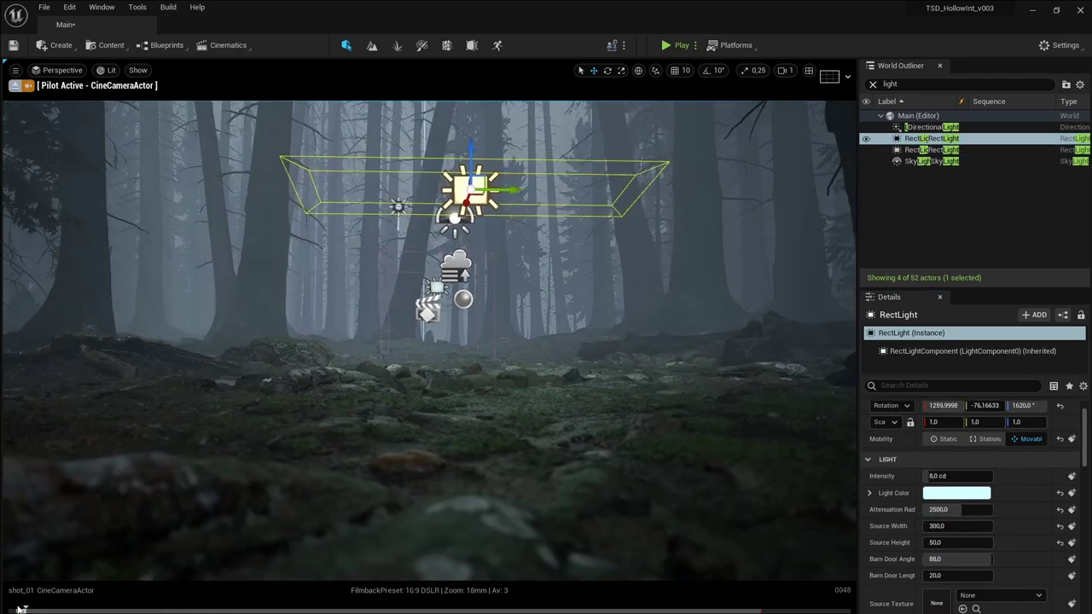
{"action": "left_click", "coordinate": [957, 526]}
{"action": "type", "text": "2"}
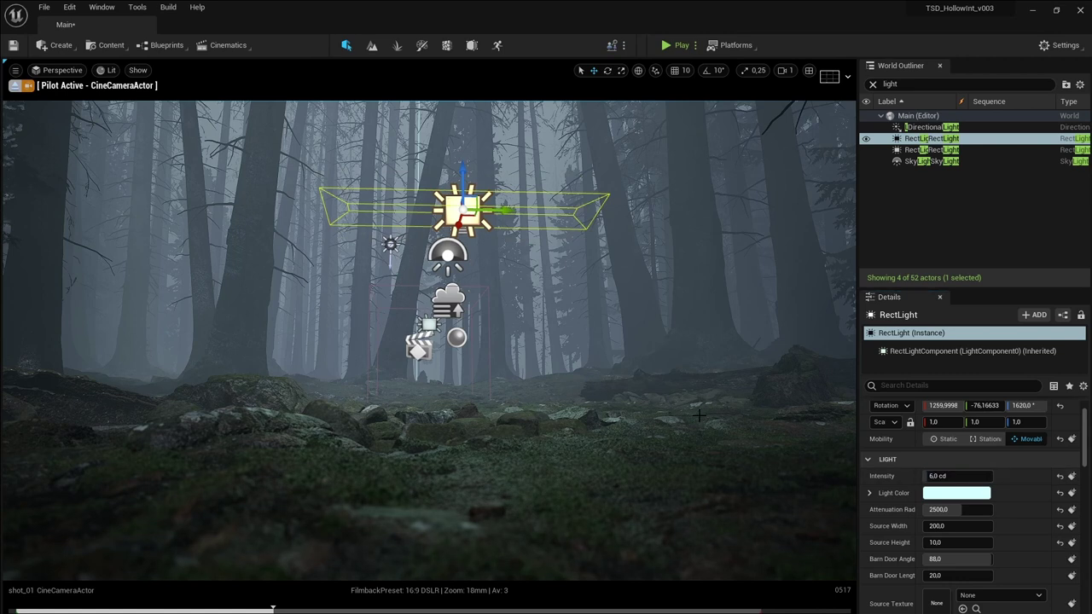
Tint the original rect light pale green and move it lower in the scene
{"action": "left_click", "coordinate": [217, 422]}
{"action": "key", "text": "Escape"}
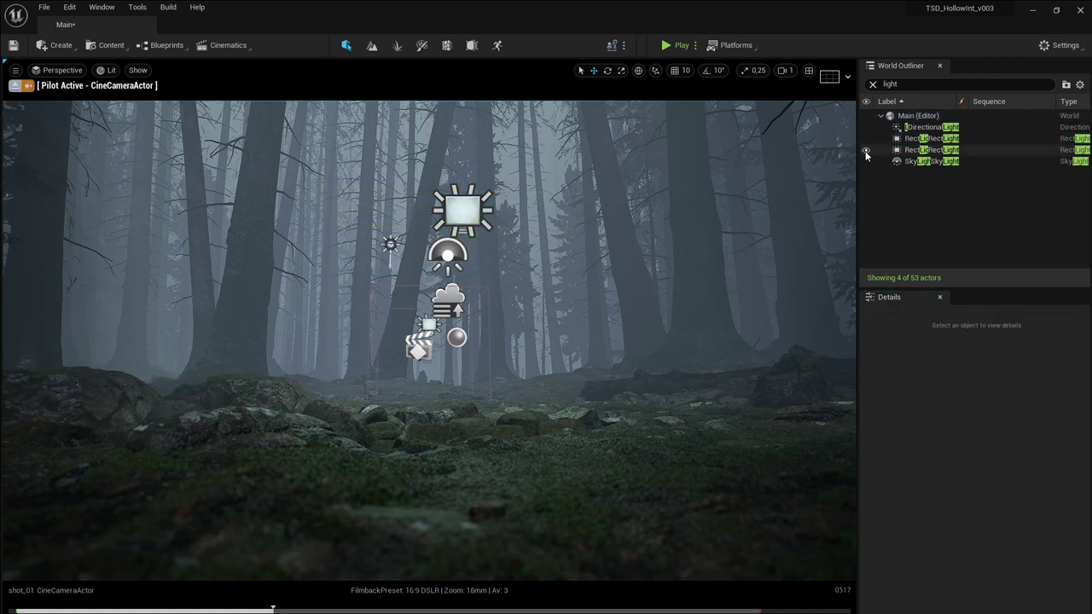
{"action": "left_click", "coordinate": [930, 149]}
{"action": "left_click", "coordinate": [977, 493]}
{"action": "left_click", "coordinate": [932, 139]}
{"action": "left_click", "coordinate": [977, 493]}
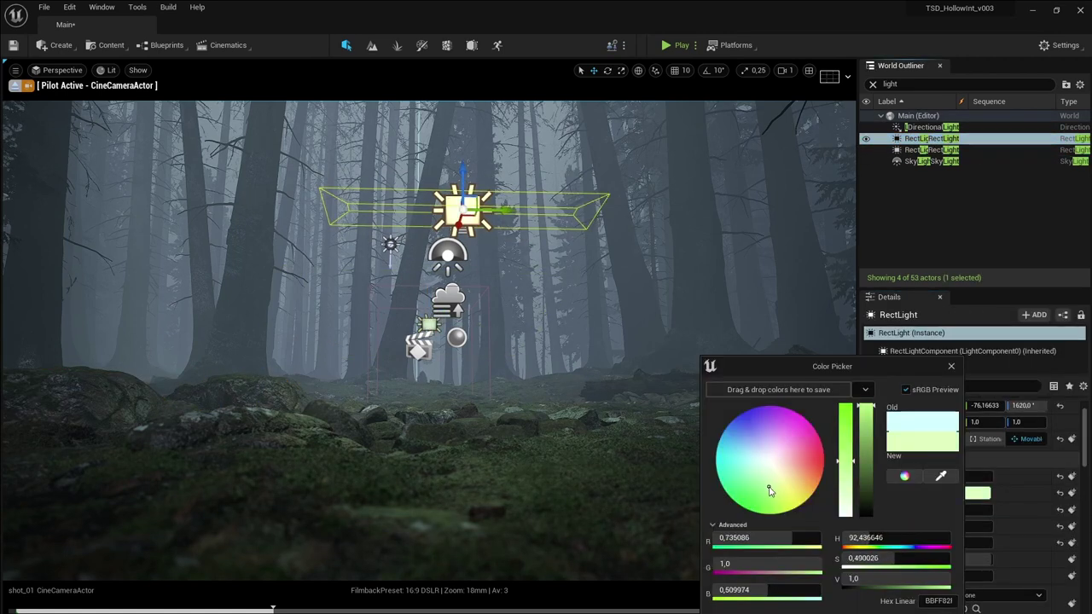
{"action": "left_click_drag", "start_coordinate": [462, 168], "coordinate": [453, 201]}
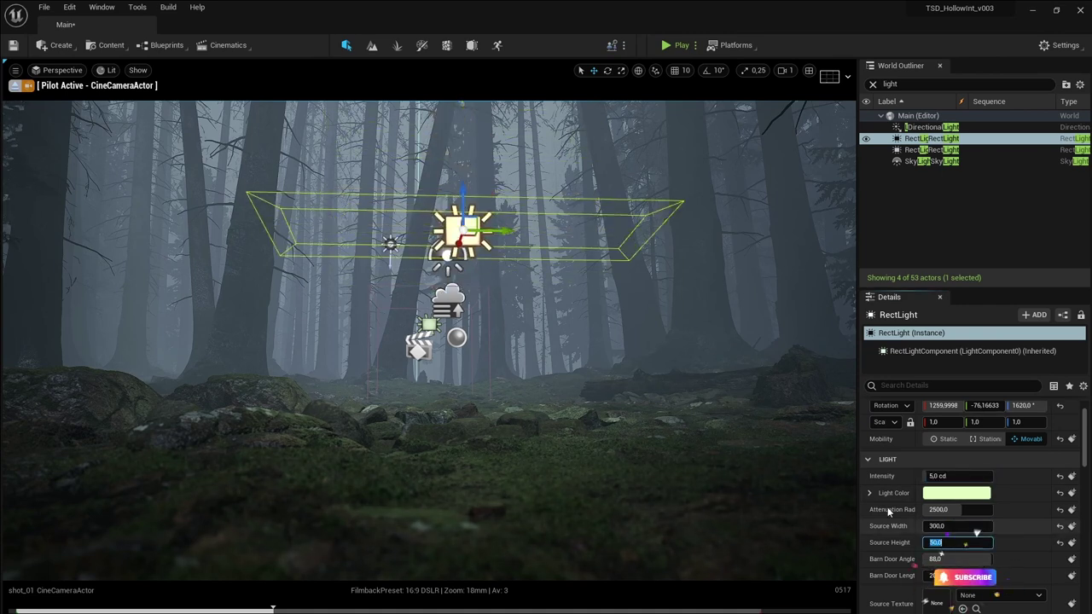
Enable the Lumen Final Gather override on the PostProcessVolume, then select the left dead tree
{"action": "left_click", "coordinate": [964, 83]}
{"action": "type", "text": "post"}
{"action": "left_click", "coordinate": [932, 127]}
{"action": "left_click", "coordinate": [942, 386]}
{"action": "type", "text": "lume"}
{"action": "left_click", "coordinate": [880, 459]}
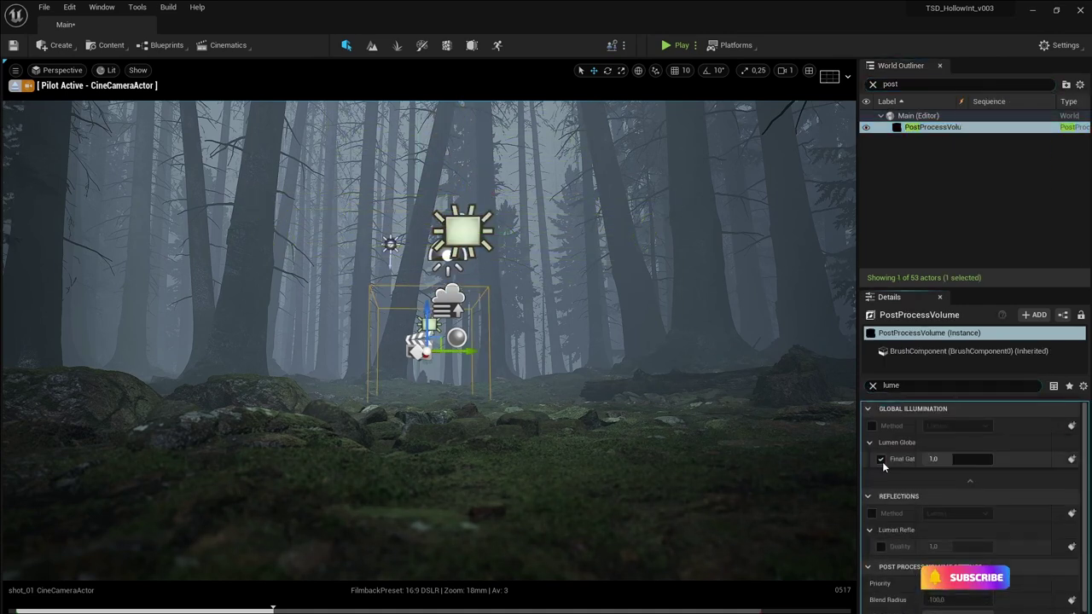
{"action": "left_click", "coordinate": [324, 412]}
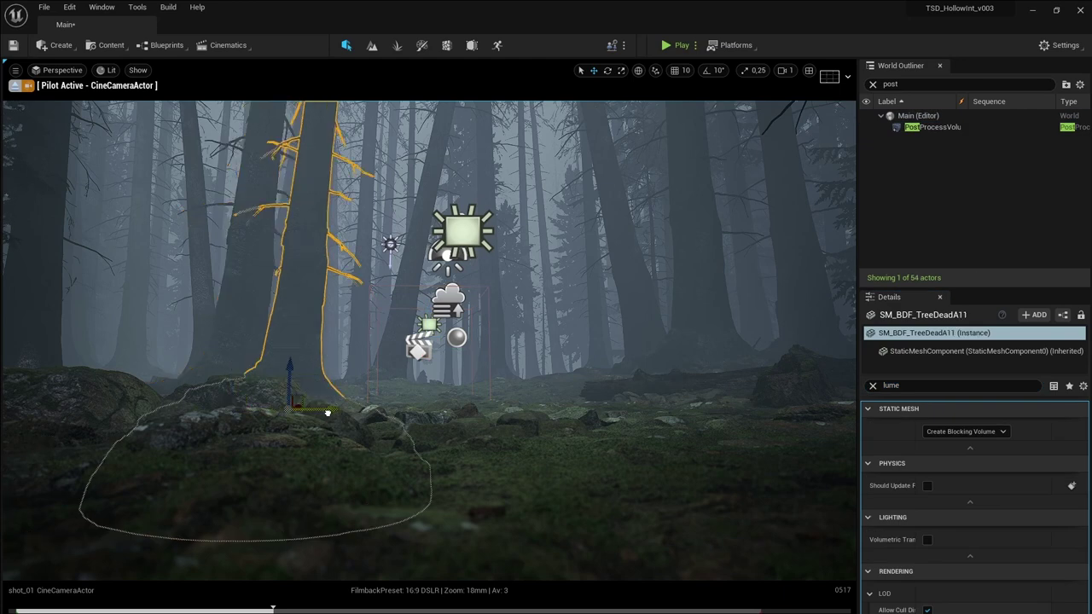
{"action": "left_click", "coordinate": [874, 386]}
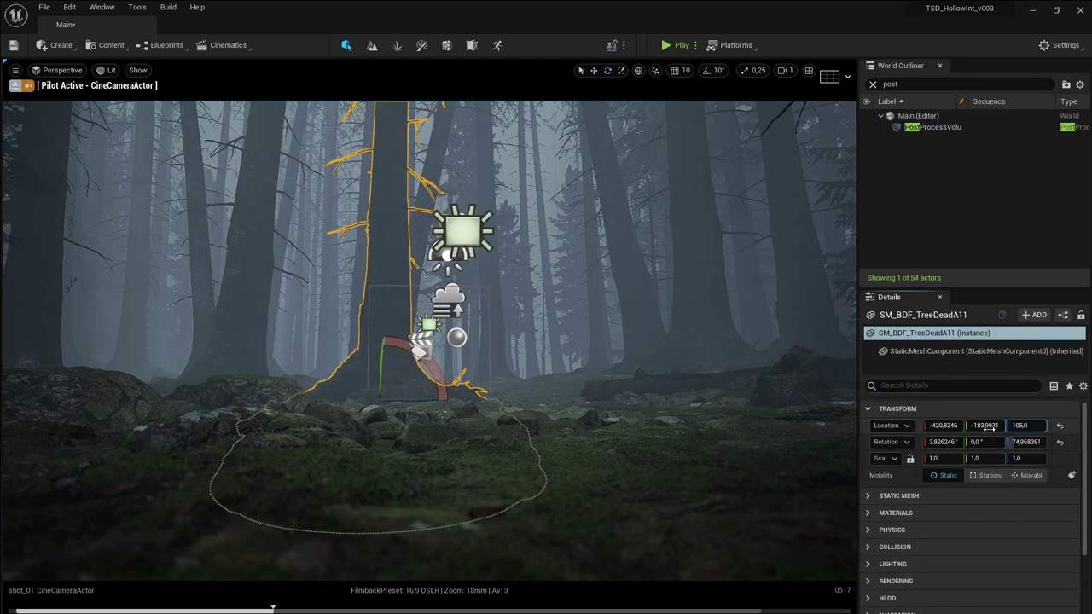
Move and delete one dead tree, and sink the right-hand dead tree into the ground
{"action": "key", "text": "ctrl+z"}
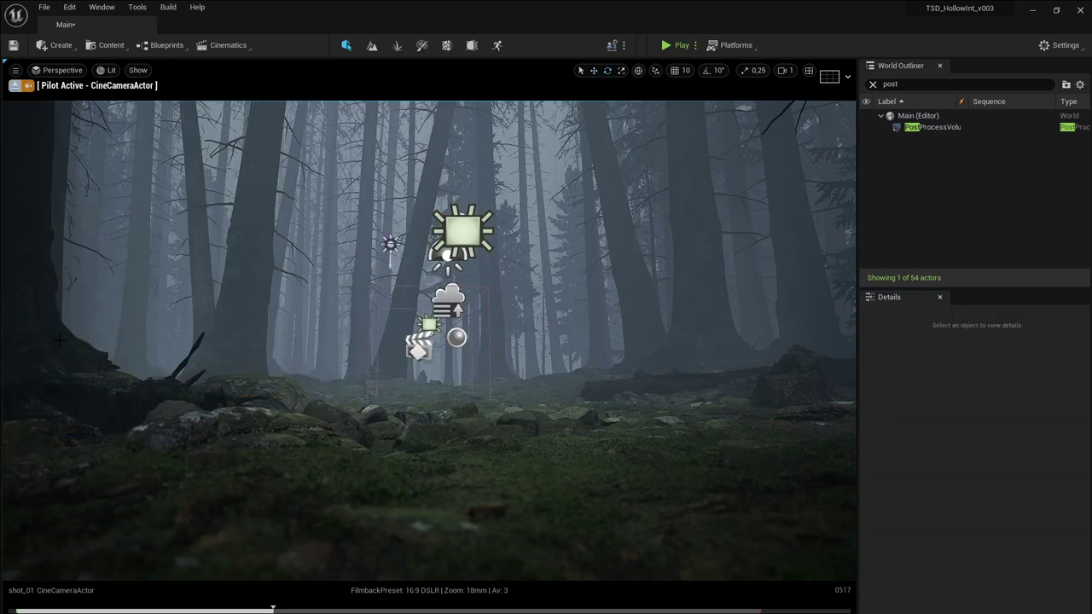
{"action": "left_click", "coordinate": [204, 344]}
{"action": "left_click_drag", "start_coordinate": [204, 345], "coordinate": [149, 341]}
{"action": "key", "text": "Delete"}
{"action": "left_click", "coordinate": [818, 355]}
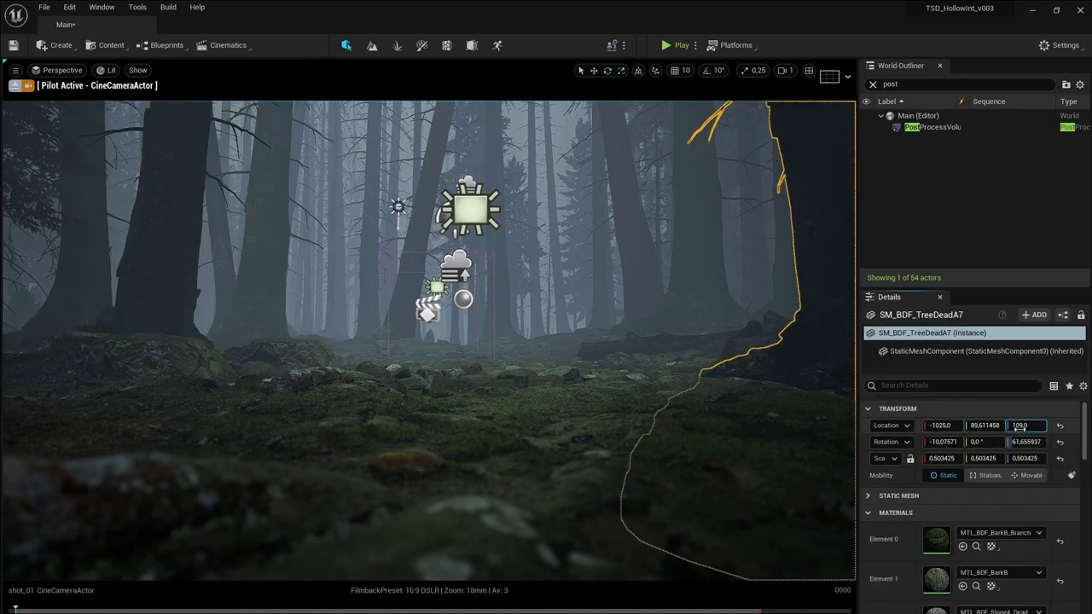
{"action": "left_click_drag", "start_coordinate": [1021, 426], "coordinate": [981, 426]}
{"action": "key", "text": "Escape"}
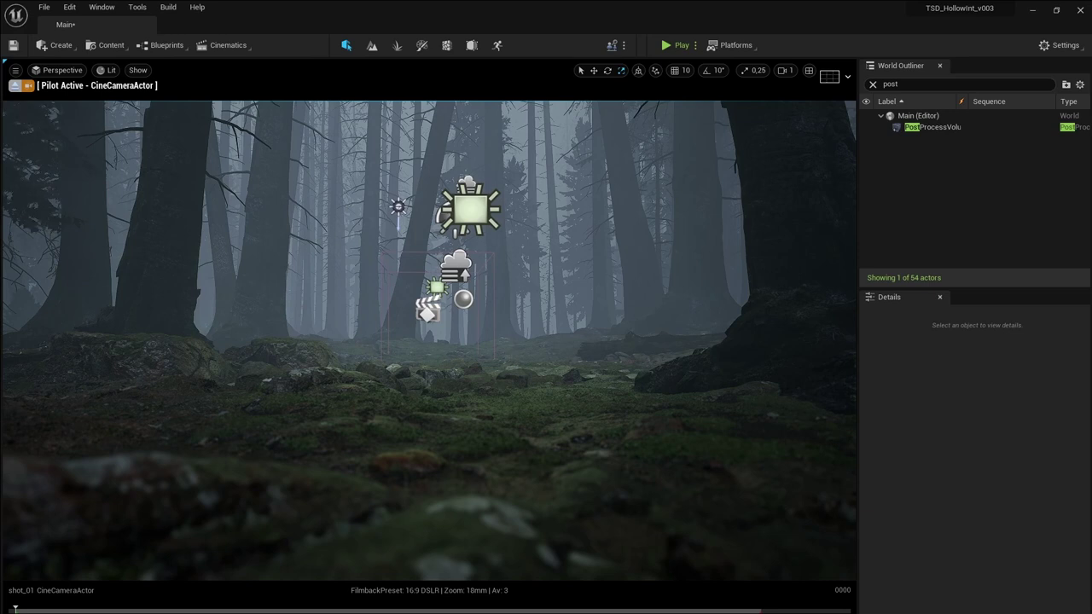
Try placing an Alaska cedar and a small burned tree from the asset browser, then undo both
{"action": "key", "text": "ctrl+space"}
{"action": "mouse_move", "coordinate": [392, 567]}
{"action": "left_mouse_down"}
{"action": "mouse_move", "coordinate": [315, 322]}
{"action": "mouse_move", "coordinate": [321, 265]}
{"action": "mouse_move", "coordinate": [295, 373]}
{"action": "mouse_move", "coordinate": [569, 395]}
{"action": "left_mouse_up"}
{"action": "key", "text": "Escape"}
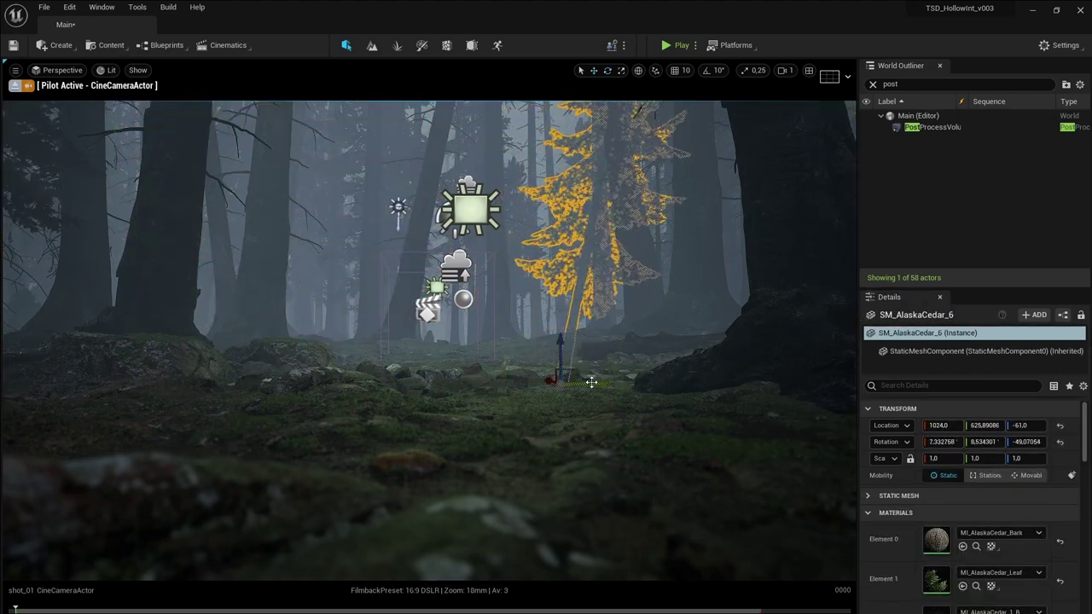
{"action": "key", "text": "ctrl+z"}
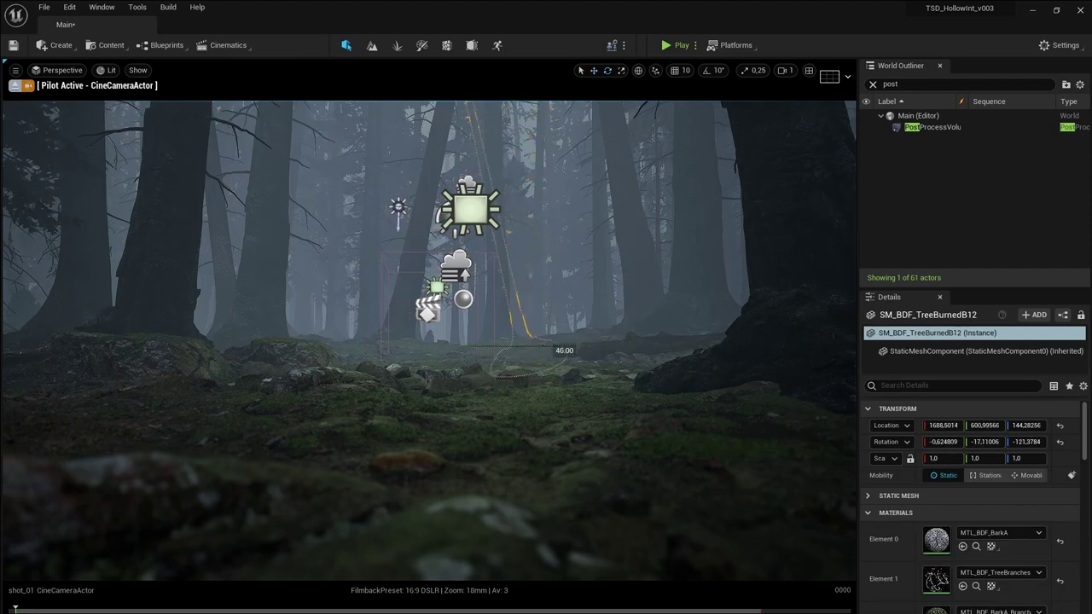
{"action": "key", "text": "ctrl+z"}
{"action": "key", "text": "ctrl+z"}
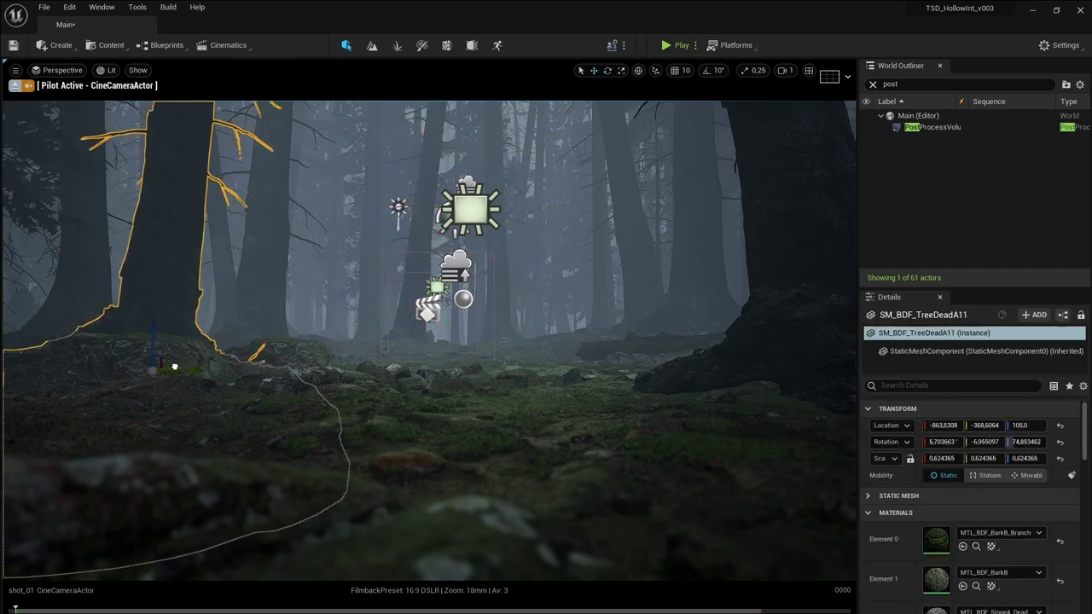
{"action": "key", "text": "ctrl+space"}
{"action": "left_click_drag", "start_coordinate": [378, 574], "coordinate": [46, 412]}
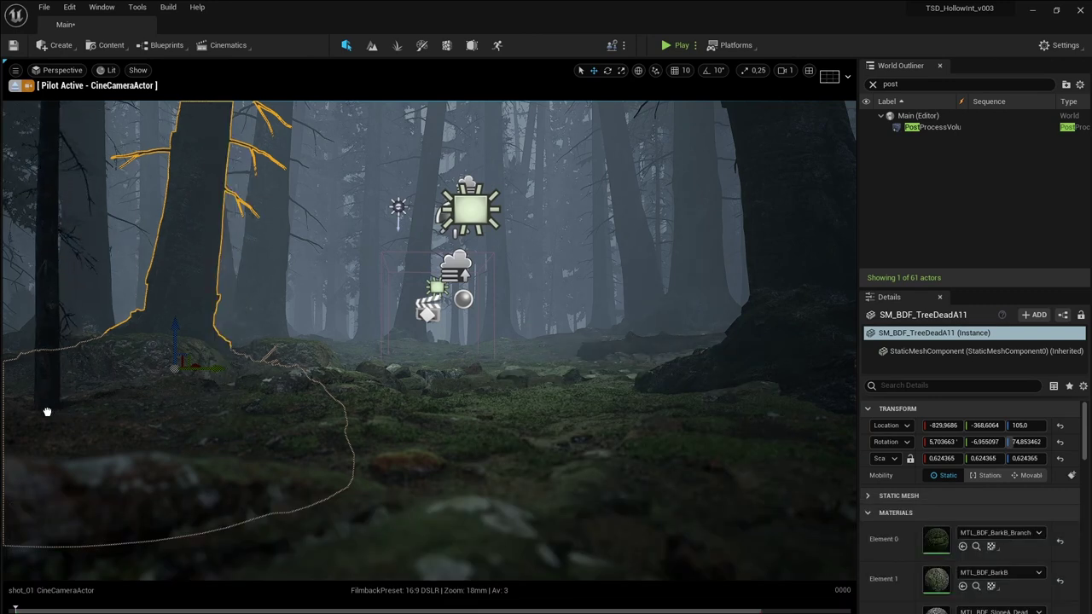
{"action": "key", "text": "ctrl+z"}
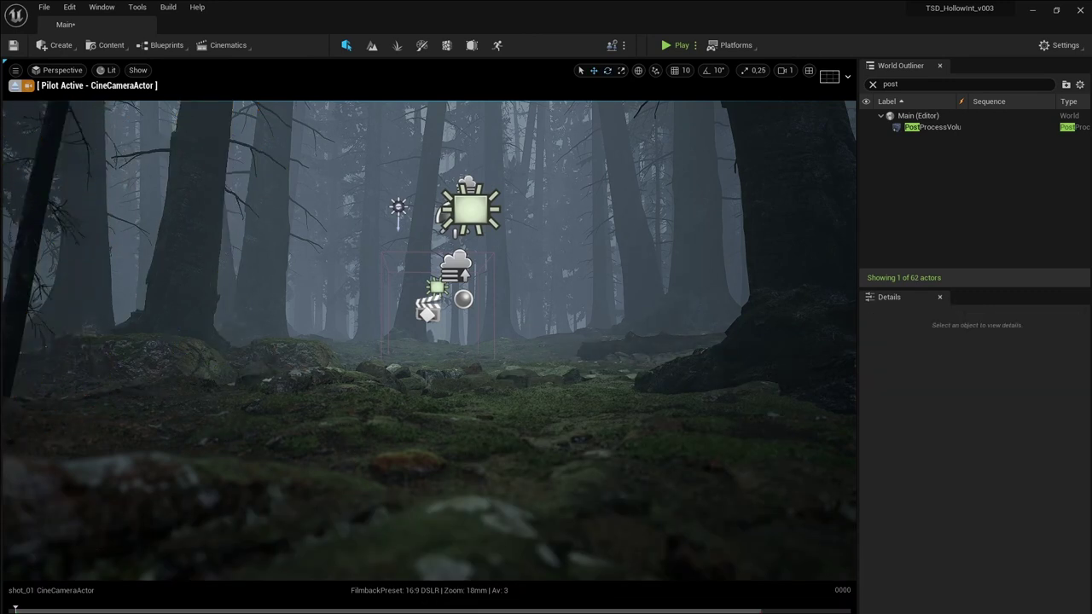
Try a mossy rock on the ground, remove it, and play back the camera sequence
{"action": "left_click_drag", "start_coordinate": [526, 604], "coordinate": [309, 369]}
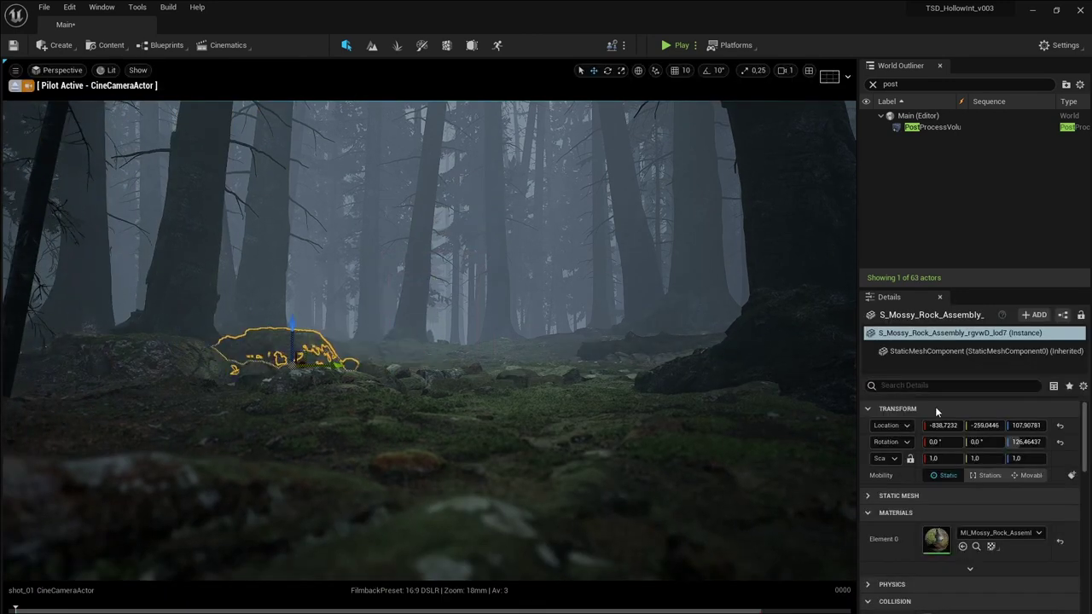
{"action": "left_click_drag", "start_coordinate": [943, 425], "coordinate": [853, 425]}
{"action": "key", "text": "ctrl+z"}
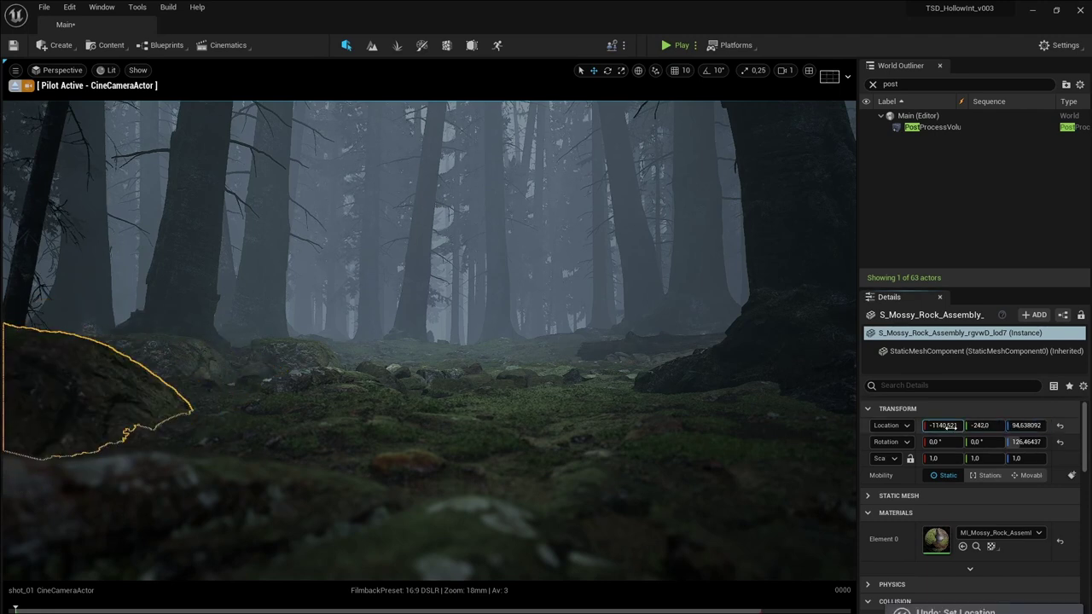
{"action": "key", "text": "ctrl+z"}
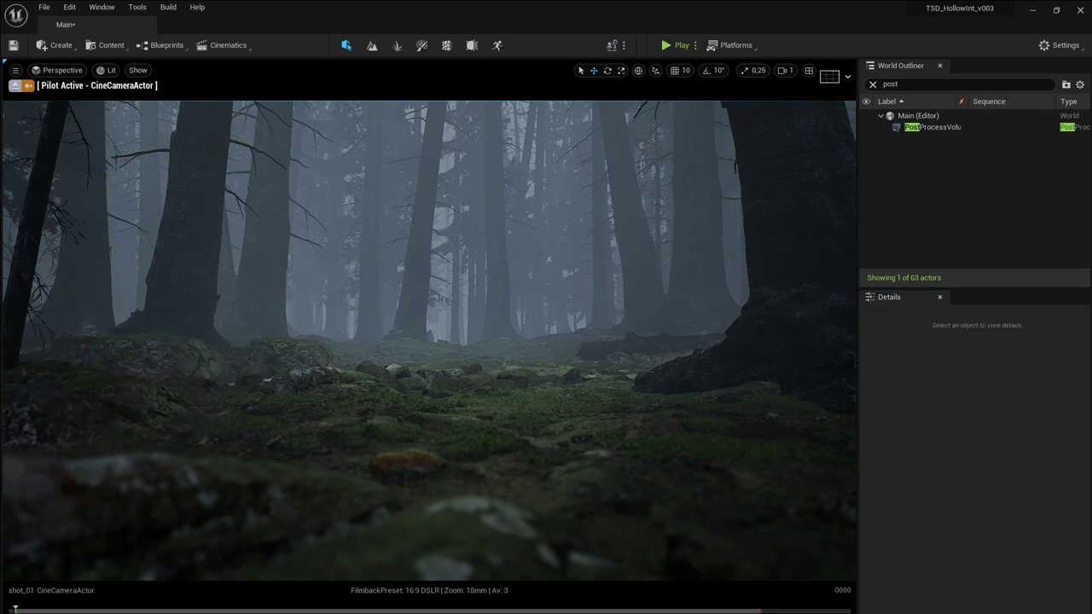
{"action": "key", "text": "space"}
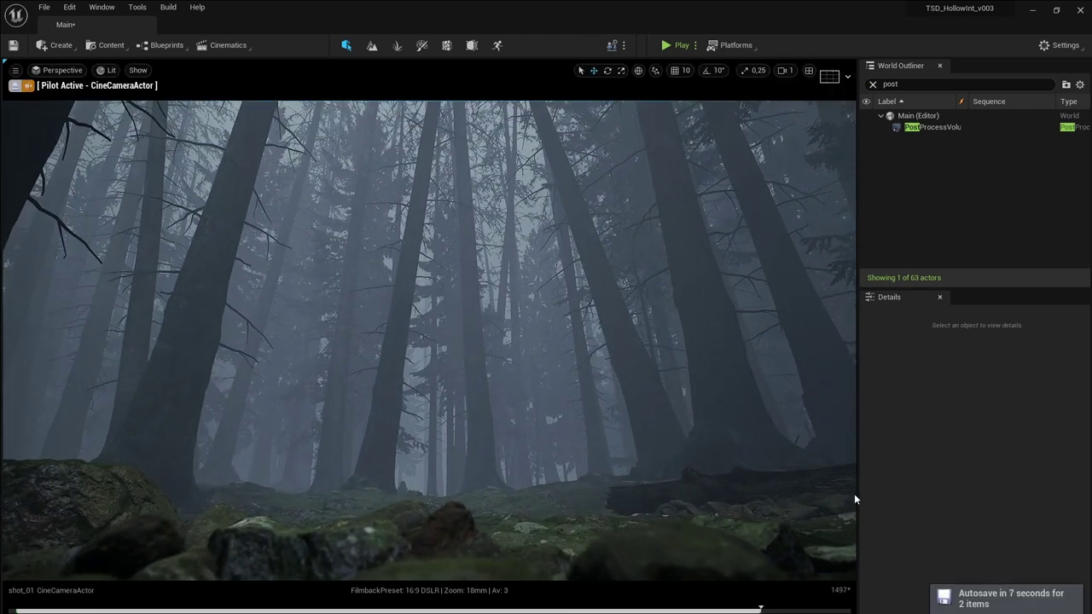
{"action": "left_click", "coordinate": [2, 602]}
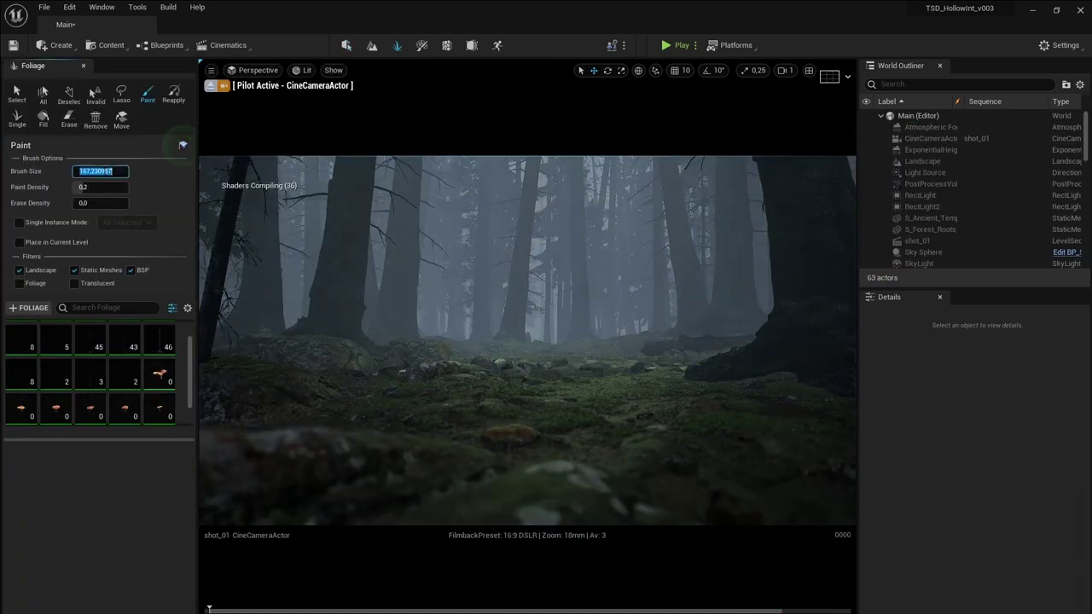
Paint mushrooms across the ground with a smaller brush, erase a stray one, and save
{"action": "left_click_drag", "start_coordinate": [743, 389], "coordinate": [707, 390]}
{"action": "left_click_drag", "start_coordinate": [322, 406], "coordinate": [280, 424]}
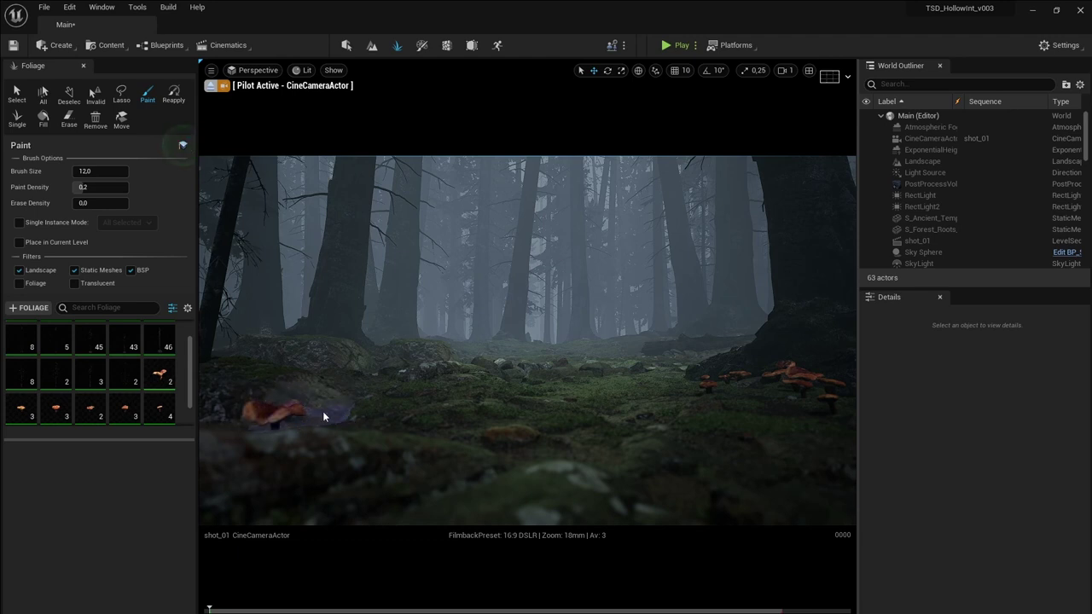
{"action": "key", "text": "shift"}
{"action": "left_click", "coordinate": [281, 424], "text": "shift"}
{"action": "left_click_drag", "start_coordinate": [342, 388], "coordinate": [824, 407]}
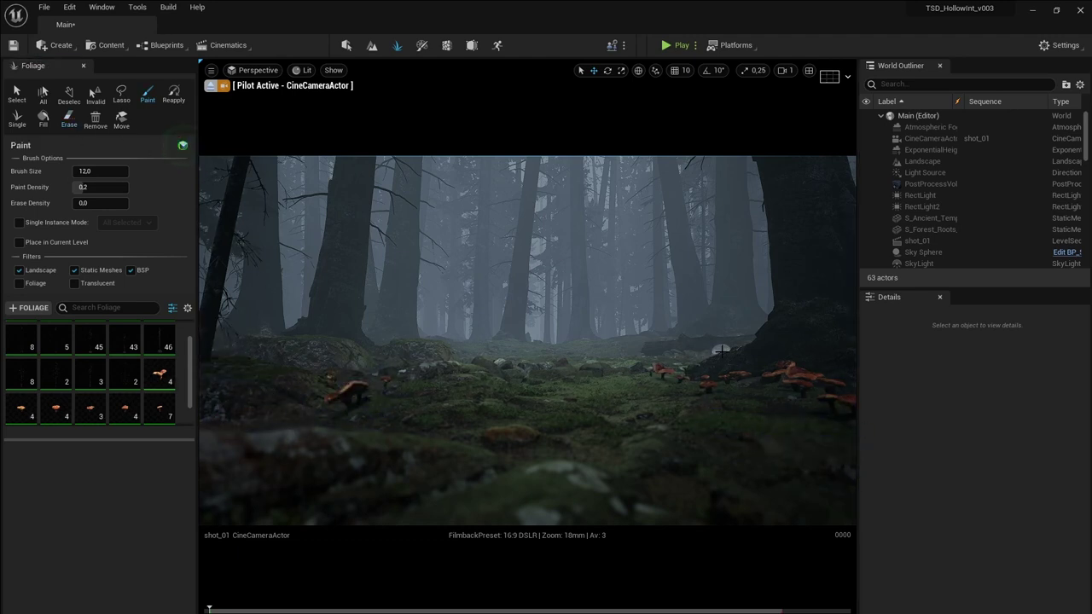
{"action": "left_click", "coordinate": [347, 45]}
{"action": "key", "text": "ctrl+s"}
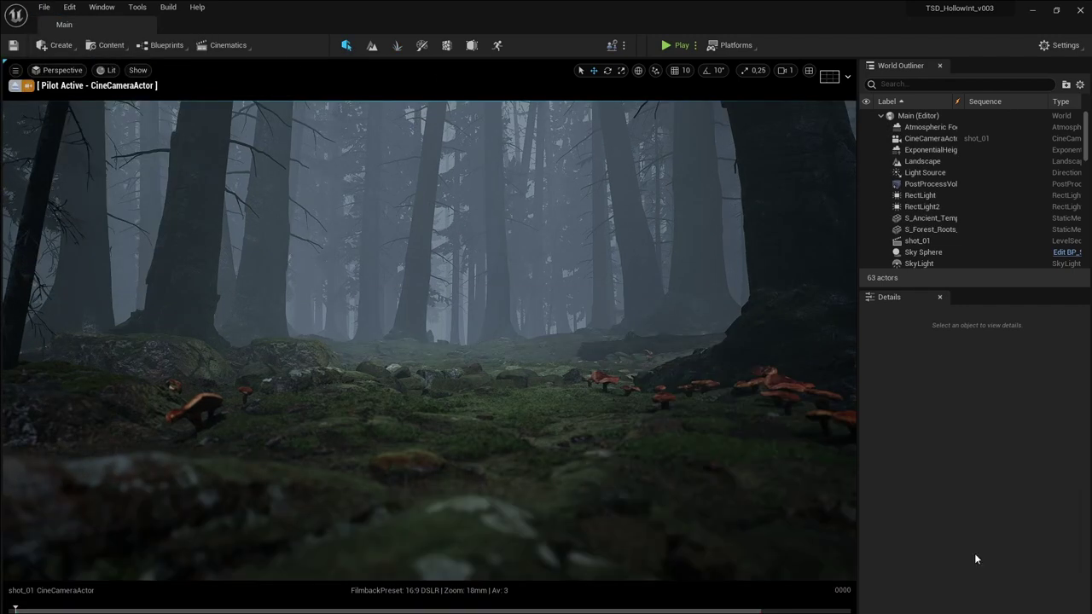
Erase some of the painted foliage from the foreground
{"action": "left_click", "coordinate": [396, 47]}
{"action": "key", "text": "ctrl+space"}
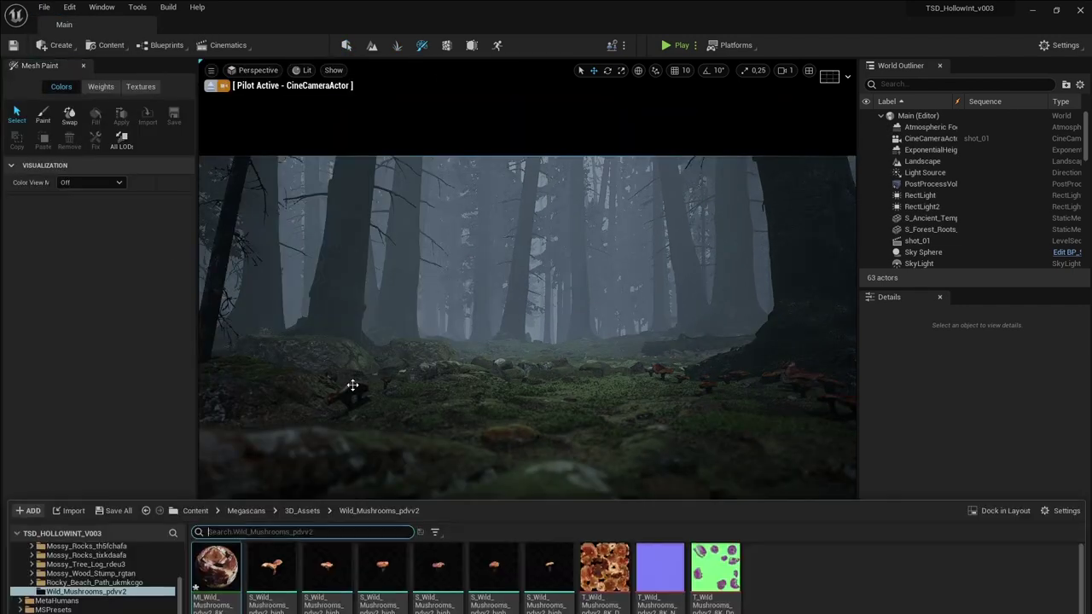
{"action": "left_click", "coordinate": [181, 145]}
{"action": "left_click_drag", "start_coordinate": [350, 395], "coordinate": [666, 376], "text": "shift"}
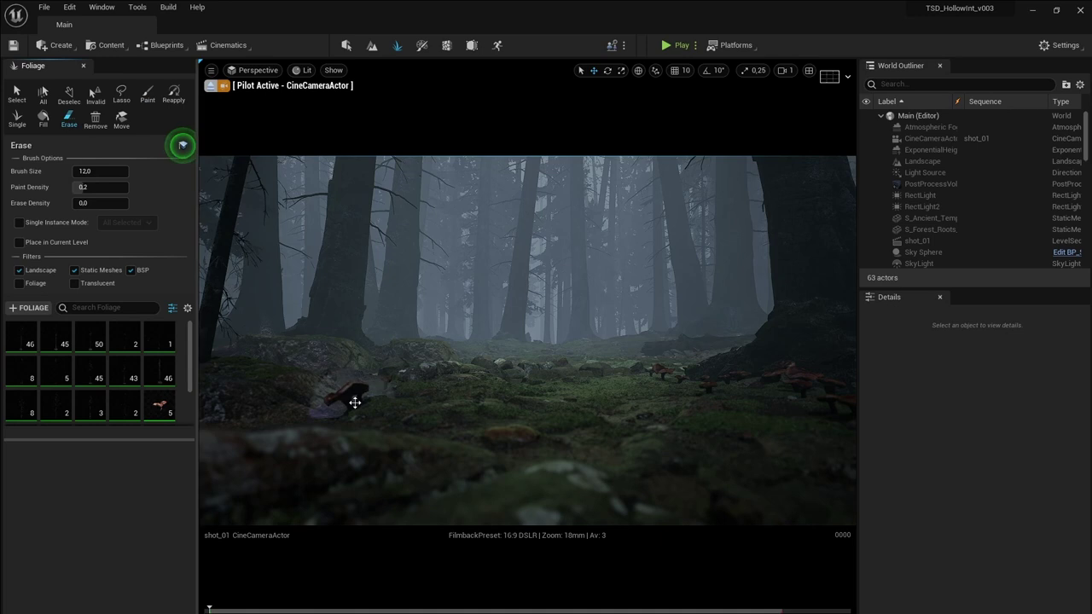
{"action": "scroll", "coordinate": [168, 385], "scroll_direction": "down", "scroll_amount": 2}
{"action": "left_click", "coordinate": [168, 384], "text": "shift"}
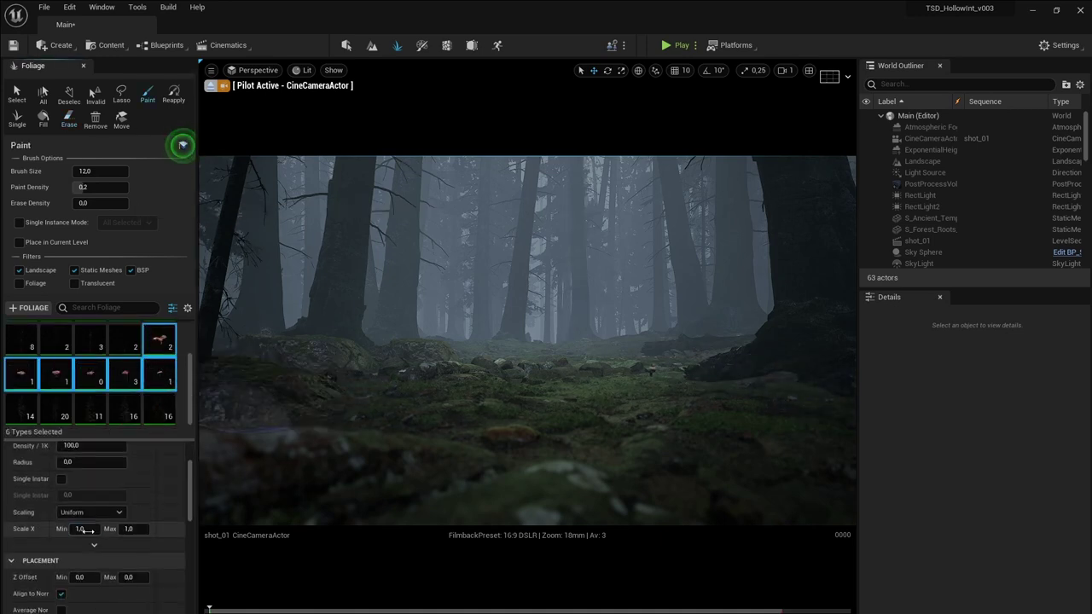
Repaint the six mushroom types, thin some out, save, and open the Megascans 3D_Assets folder
{"action": "left_click", "coordinate": [785, 372]}
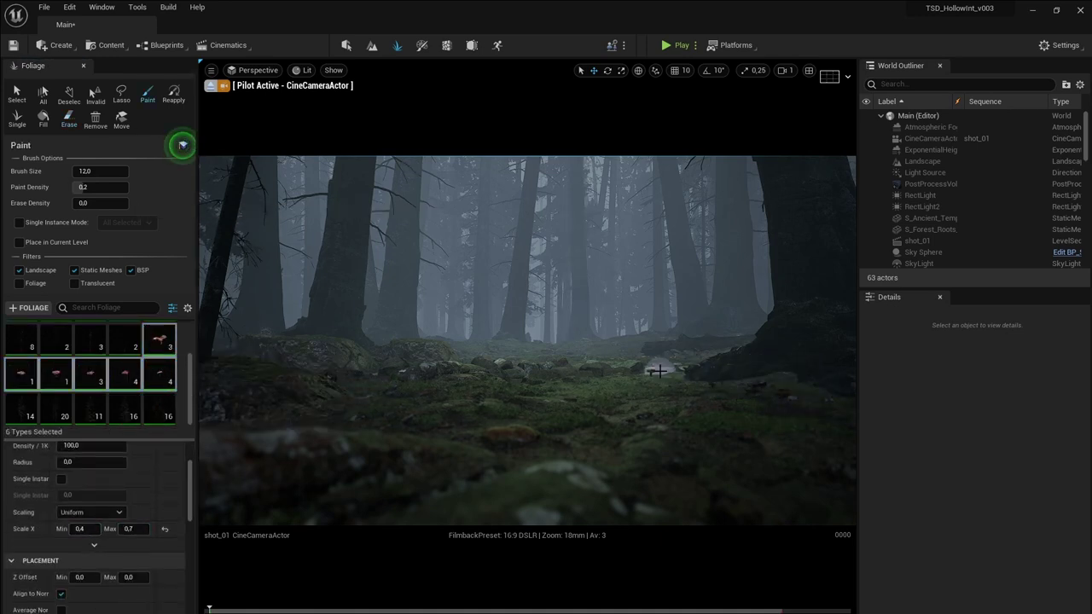
{"action": "mouse_move", "coordinate": [665, 385]}
{"action": "left_mouse_down"}
{"action": "mouse_move", "coordinate": [362, 410]}
{"action": "mouse_move", "coordinate": [286, 433]}
{"action": "left_mouse_up"}
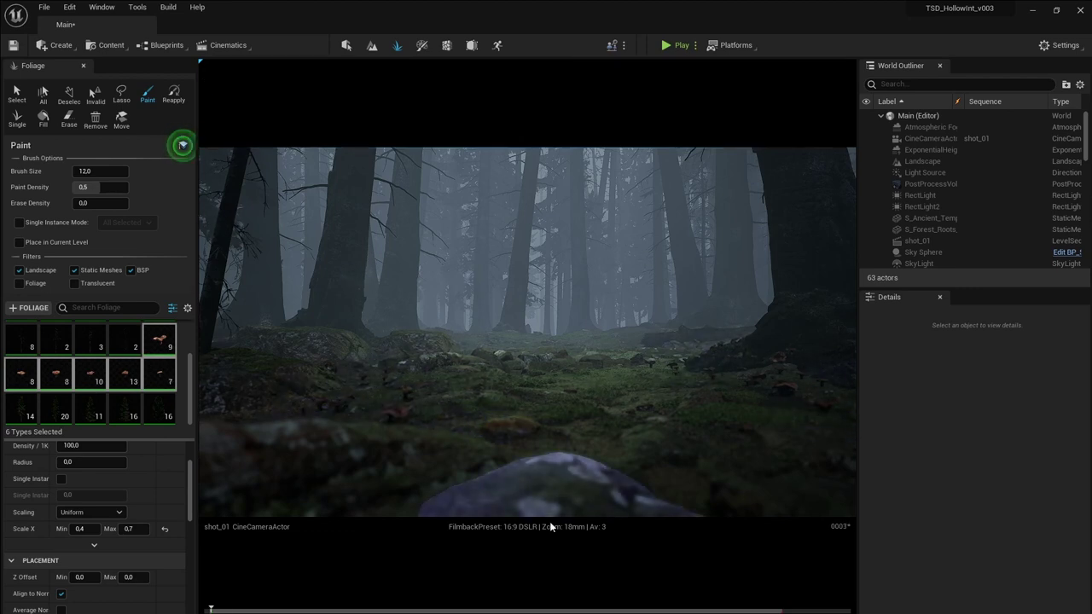
{"action": "left_click_drag", "start_coordinate": [286, 433], "coordinate": [416, 431], "text": "shift"}
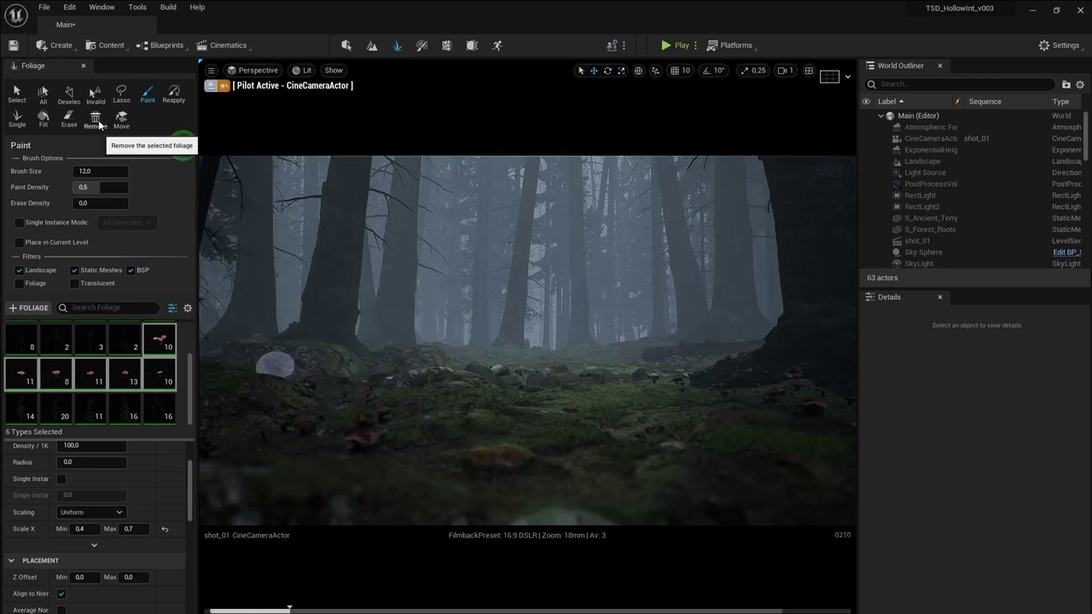
{"action": "left_click_drag", "start_coordinate": [654, 381], "coordinate": [650, 391], "text": "shift"}
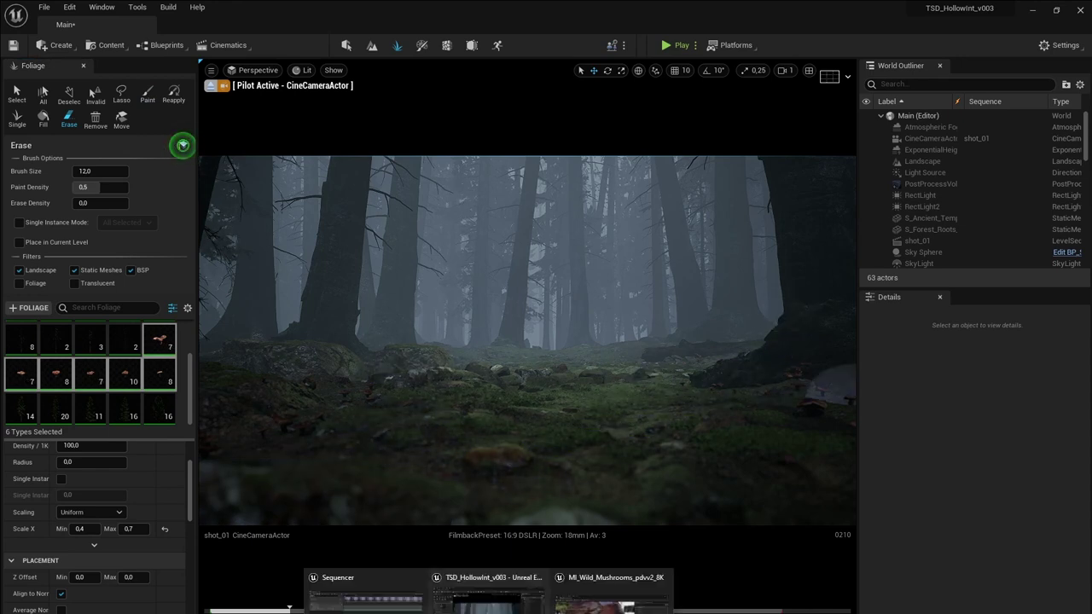
{"action": "key", "text": "ctrl+s"}
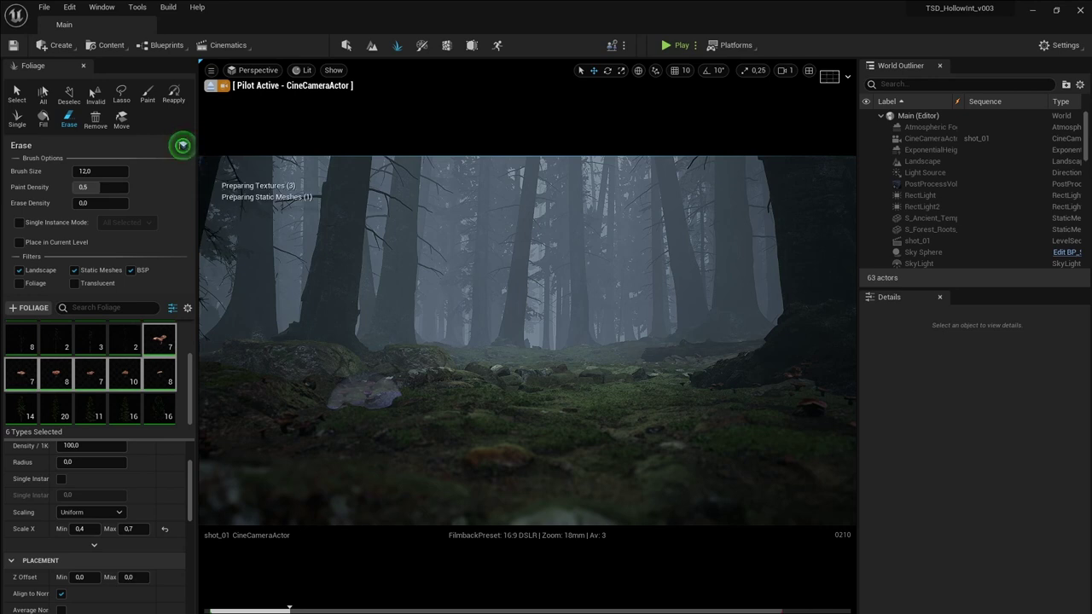
{"action": "key", "text": "ctrl+space"}
{"action": "left_click", "coordinate": [58, 584]}
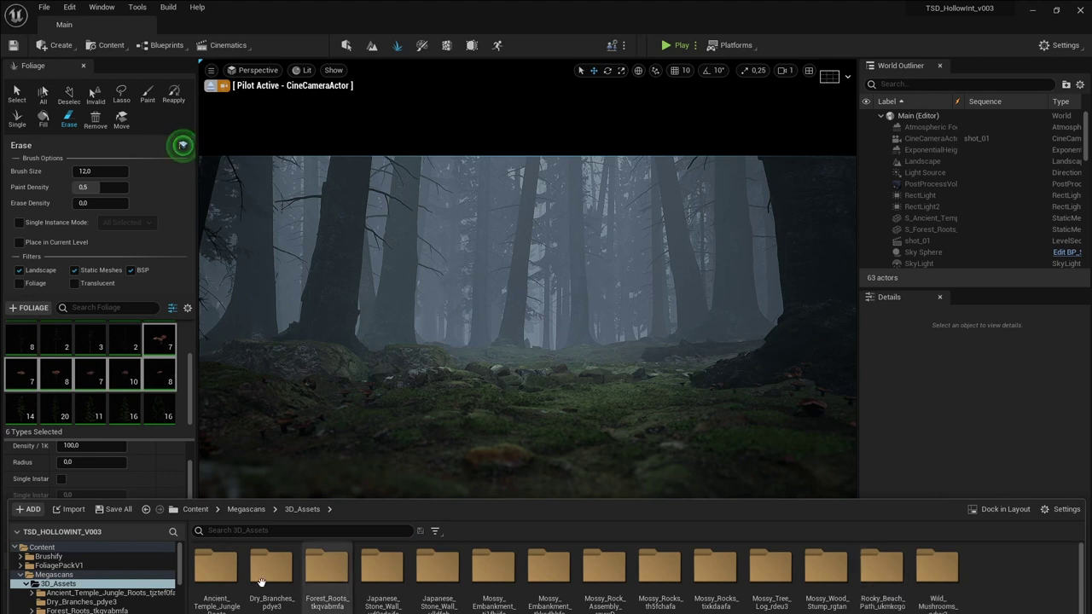
Add the Dry_Branches meshes as foliage types and undo an oversized test paint
{"action": "double_click", "coordinate": [271, 567]}
{"action": "left_click_drag", "start_coordinate": [241, 567], "coordinate": [85, 376]}
{"action": "left_click", "coordinate": [294, 444]}
{"action": "mouse_move", "coordinate": [731, 464]}
{"action": "left_mouse_down"}
{"action": "mouse_move", "coordinate": [265, 434]}
{"action": "mouse_move", "coordinate": [682, 398]}
{"action": "left_mouse_up"}
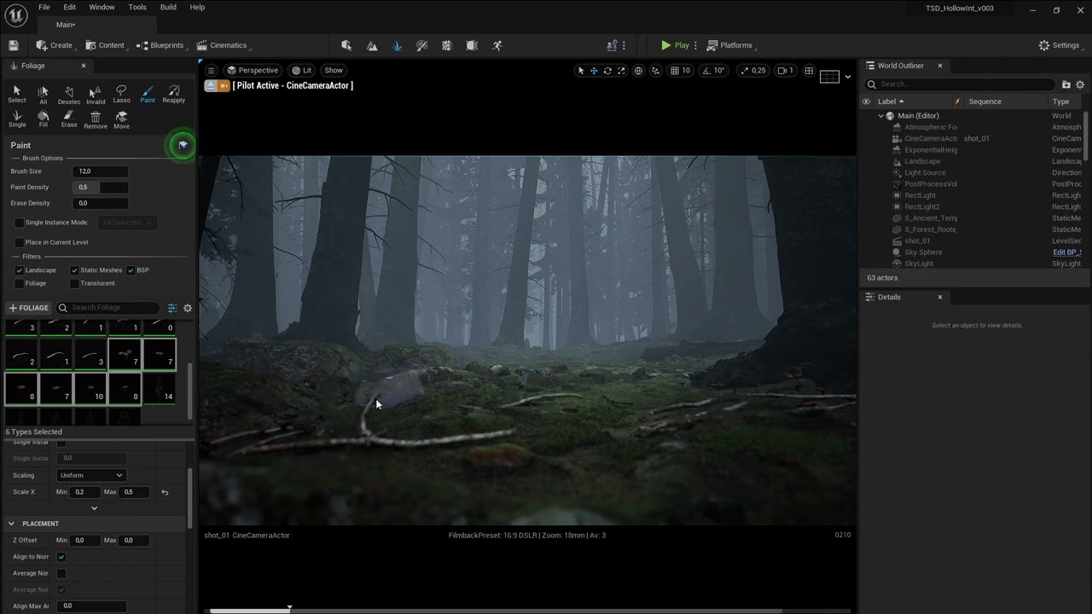
{"action": "left_click_drag", "start_coordinate": [375, 398], "coordinate": [808, 314]}
{"action": "key", "text": "ctrl+z"}
{"action": "key", "text": "ctrl+z"}
{"action": "key", "text": "ctrl+z"}
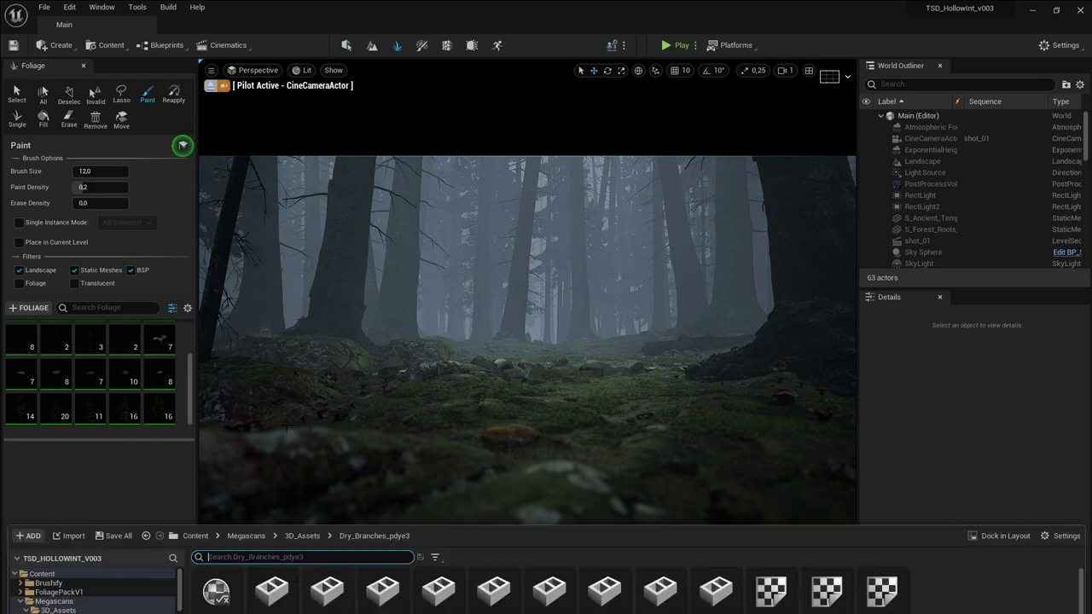
{"action": "left_click", "coordinate": [170, 439]}
Set all nine dry-branch foliage types to scale 0.2–0.3 and paint them on the floor
{"action": "left_click", "coordinate": [158, 339]}
{"action": "left_click", "coordinate": [89, 407], "text": "shift"}
{"action": "scroll", "coordinate": [122, 546], "scroll_direction": "down", "scroll_amount": 5}
{"action": "scroll", "coordinate": [122, 557], "scroll_direction": "down", "scroll_amount": 3}
{"action": "double_click", "coordinate": [79, 474]}
{"action": "type", "text": "0.2"}
{"action": "key", "text": "Tab"}
{"action": "type", "text": "0.3"}
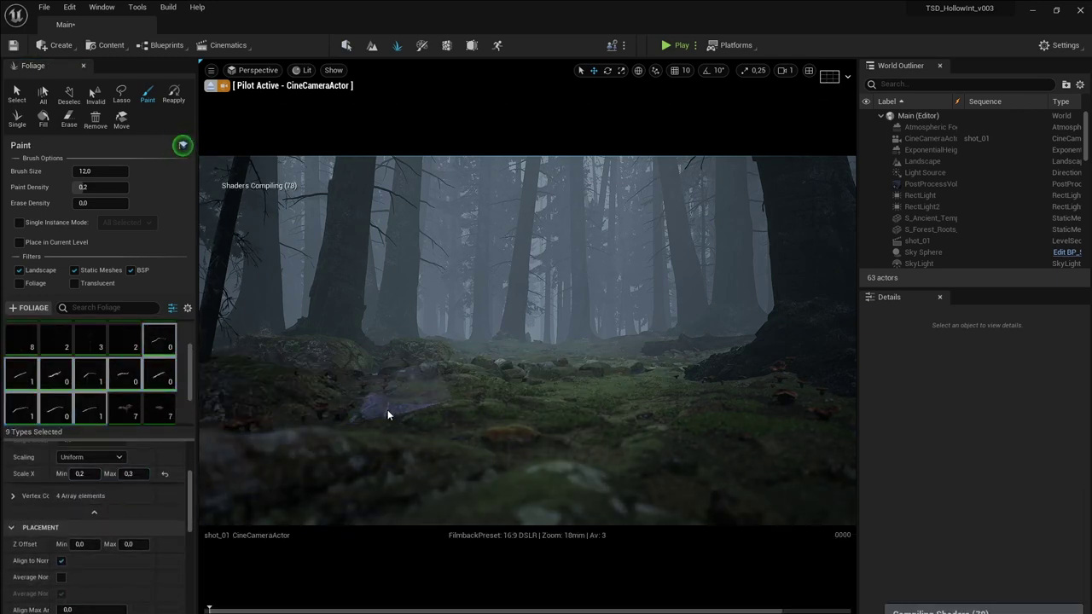
{"action": "left_click", "coordinate": [750, 392]}
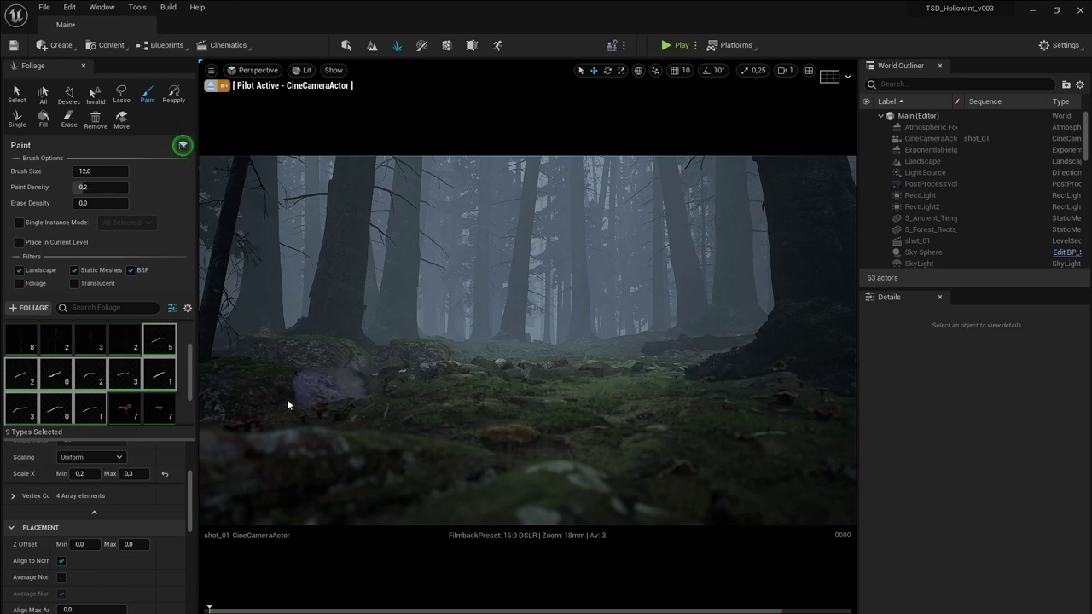
Paint twigs at density 0.6, then 1.0 over the lower-middle floor, and save the level
{"action": "double_click", "coordinate": [100, 187]}
{"action": "type", "text": "0.6"}
{"action": "left_click", "coordinate": [714, 399]}
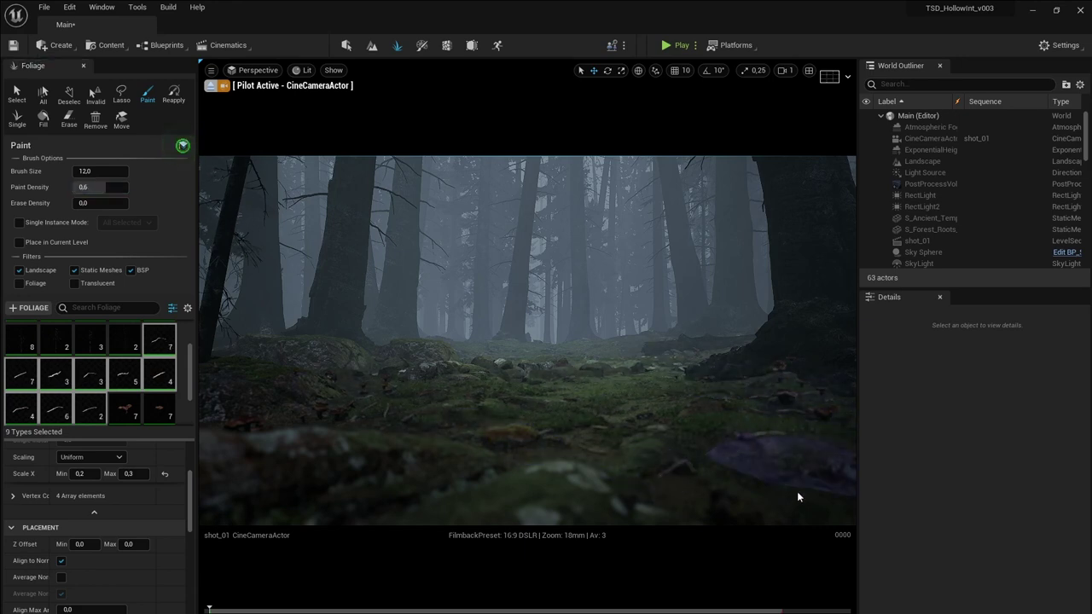
{"action": "double_click", "coordinate": [100, 187]}
{"action": "type", "text": "1.0"}
{"action": "left_click", "coordinate": [254, 425]}
{"action": "left_click", "coordinate": [580, 443]}
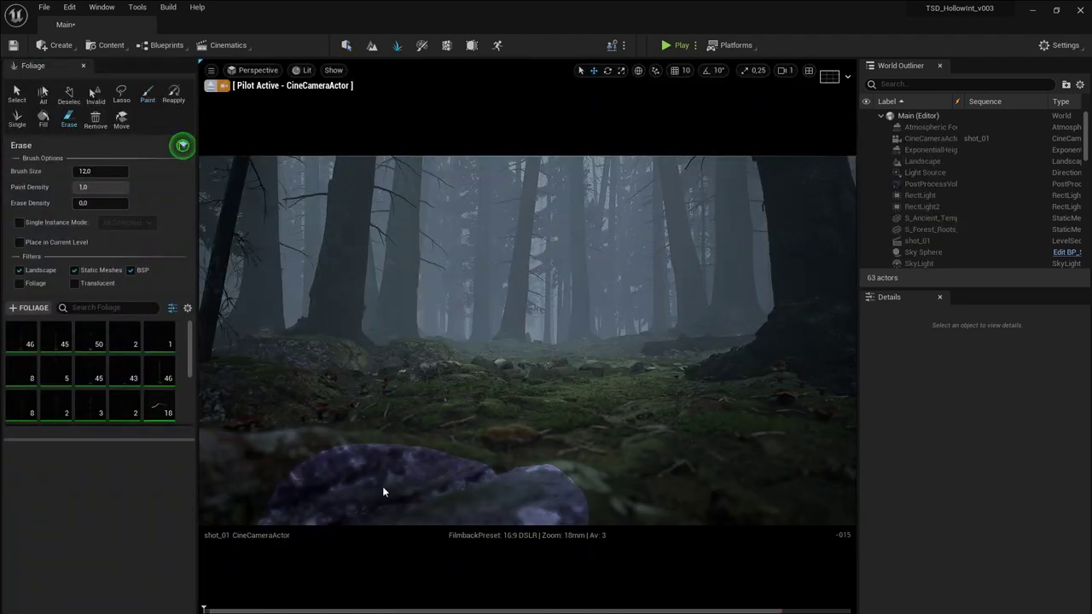
{"action": "key", "text": "shift+1"}
{"action": "key", "text": "ctrl+s"}
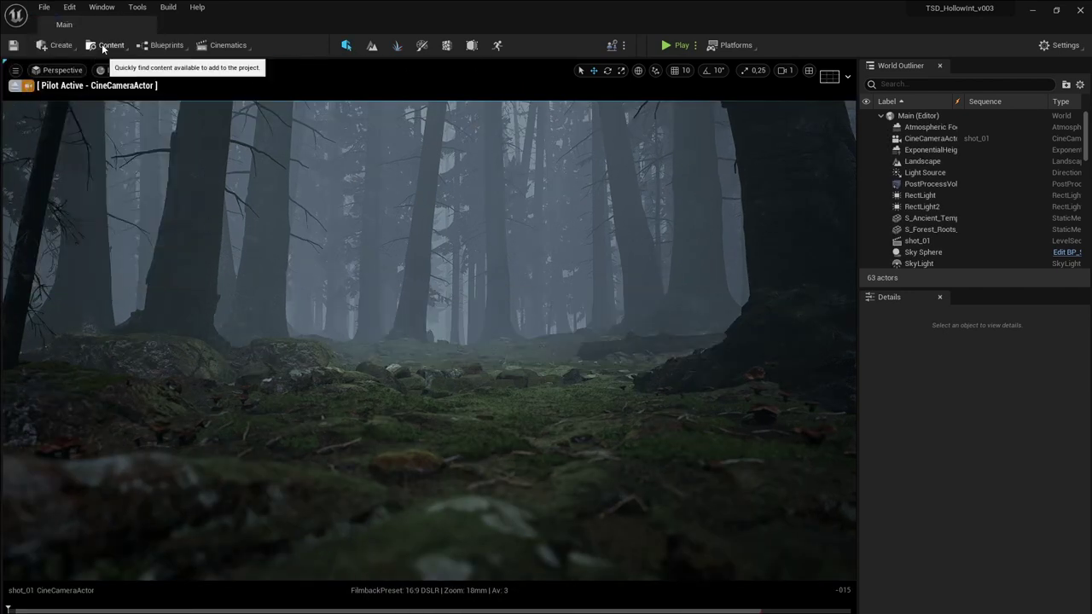
Find the PostProcessVolume via Outliner search and expand its global colour grading settings
{"action": "left_click", "coordinate": [649, 401]}
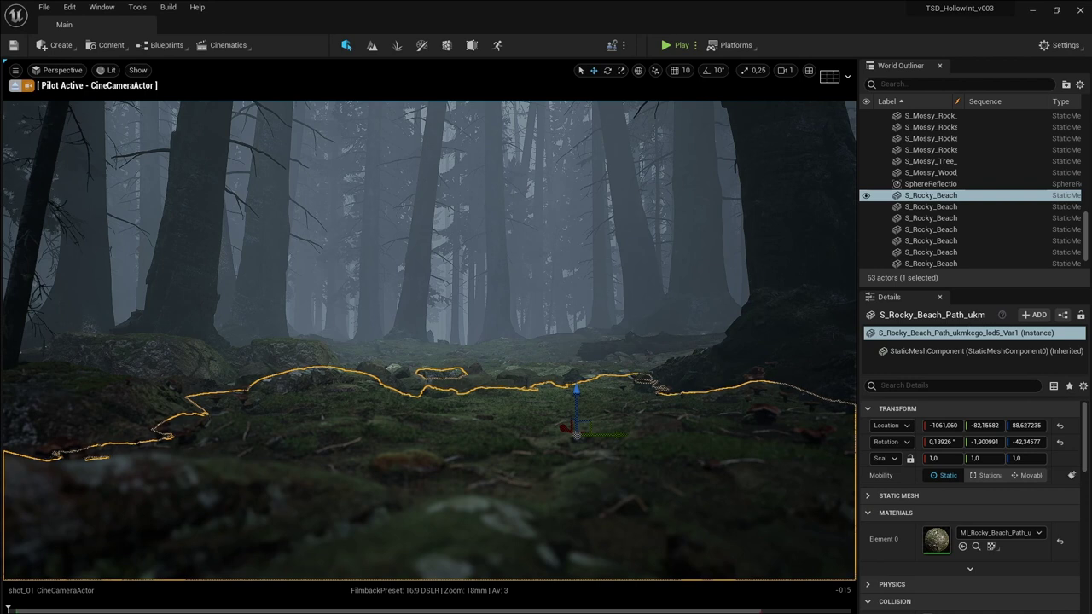
{"action": "left_click", "coordinate": [964, 83]}
{"action": "type", "text": "post"}
{"action": "key", "text": "Return"}
{"action": "scroll", "coordinate": [934, 528], "scroll_direction": "down", "scroll_amount": 5}
{"action": "left_click", "coordinate": [885, 516]}
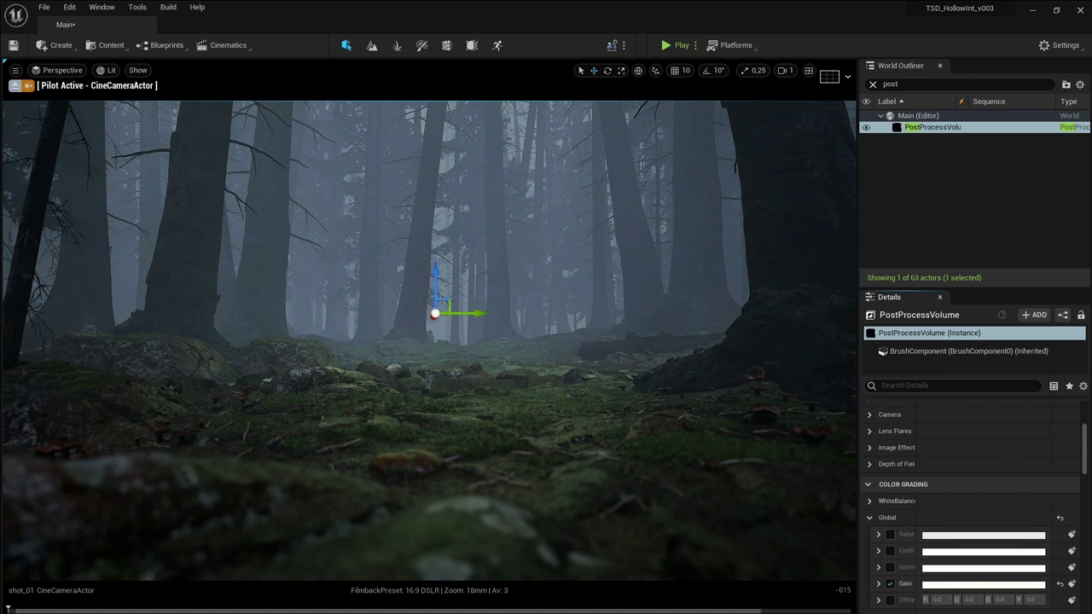
Browse the MWBurnedDeadForest Textures and Procedurals folders in the content browser
{"action": "key", "text": "ctrl+space"}
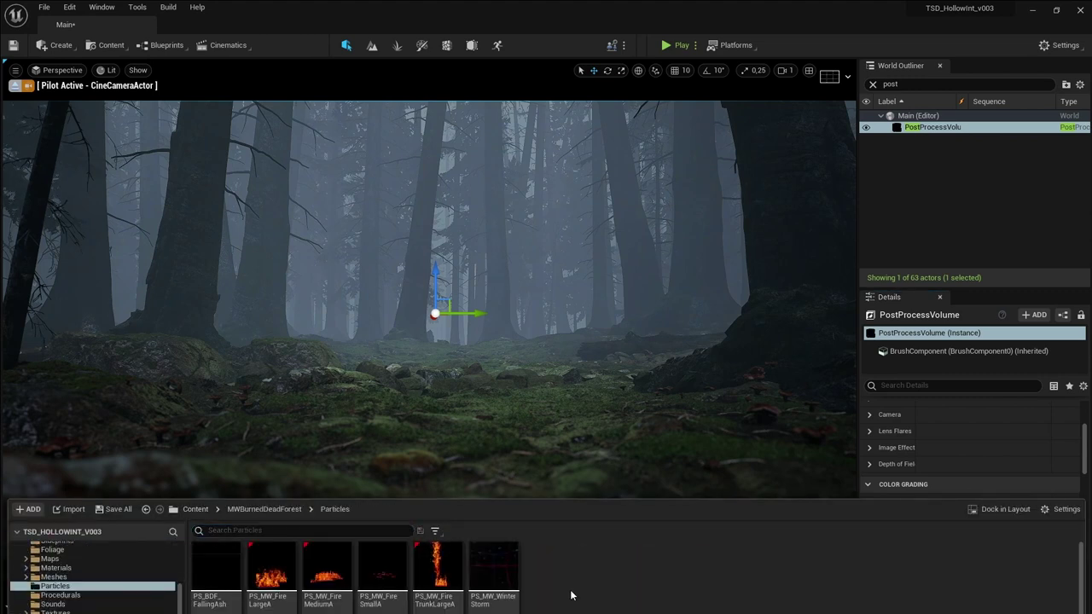
{"action": "key", "text": "alt+Left"}
{"action": "key", "text": "alt+Left"}
{"action": "key", "text": "alt+Left"}
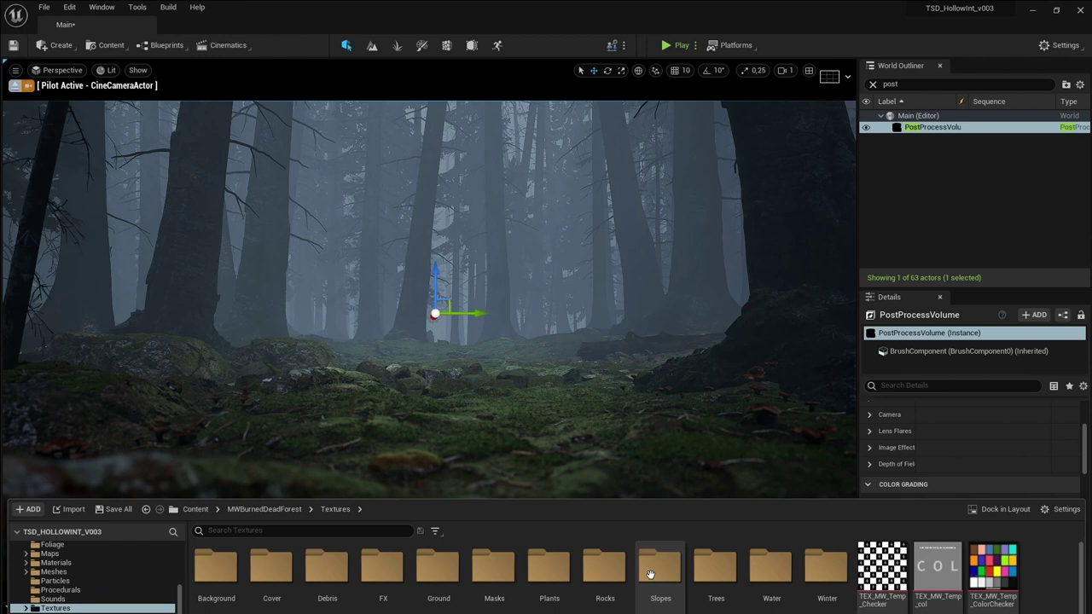
{"action": "key", "text": "alt+Left"}
{"action": "key", "text": "alt+Left"}
{"action": "key", "text": "alt+Right"}
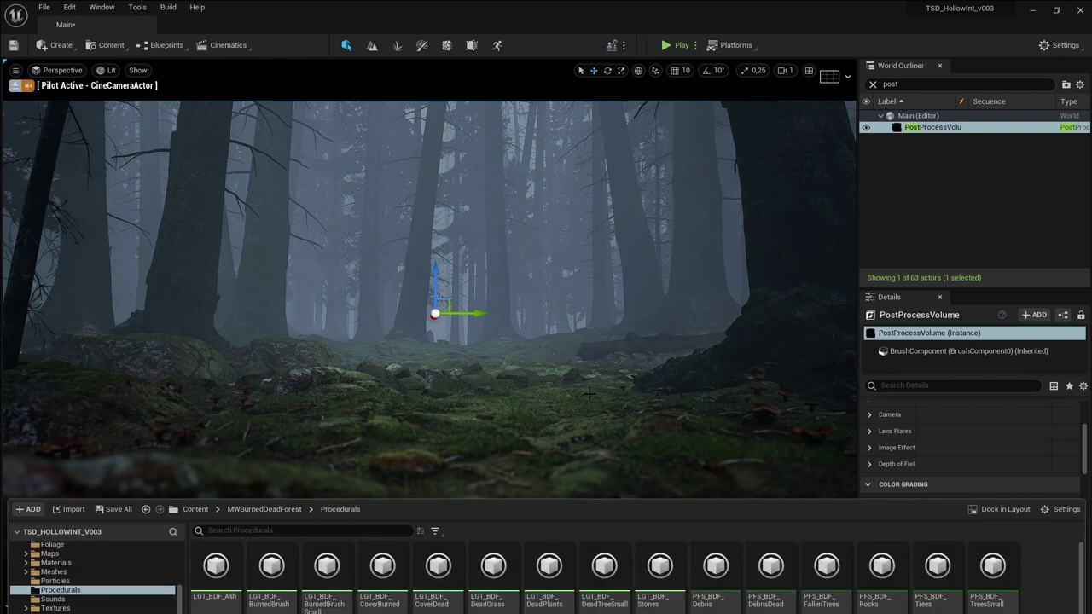
{"action": "key", "text": "ctrl+space"}
Nudge the large dead tree on the right slightly to the left
{"action": "left_click", "coordinate": [794, 299]}
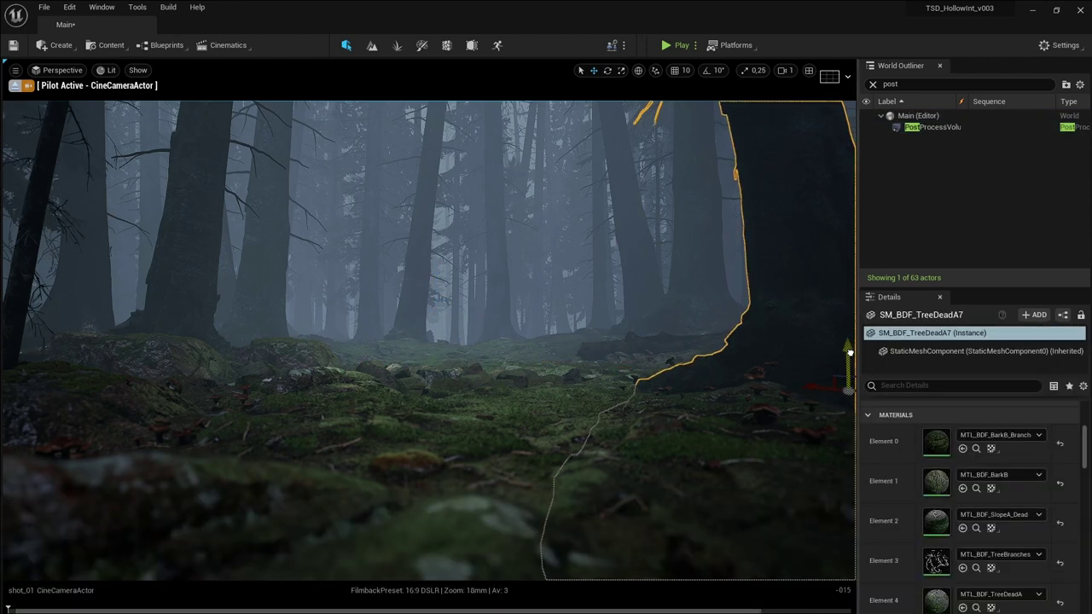
{"action": "left_click_drag", "start_coordinate": [781, 324], "coordinate": [761, 321]}
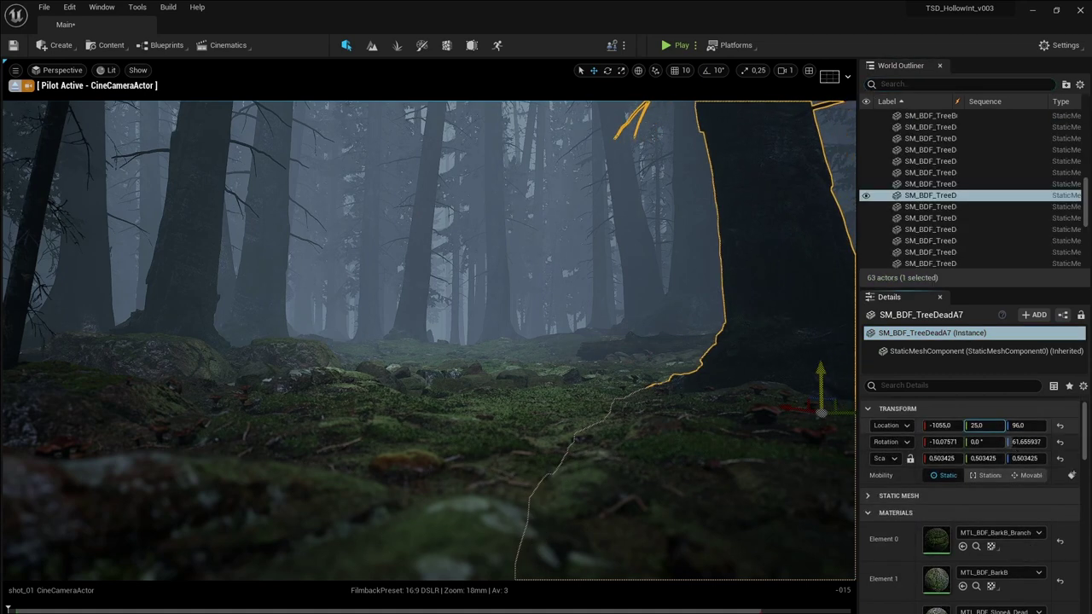
{"action": "key", "text": "Escape"}
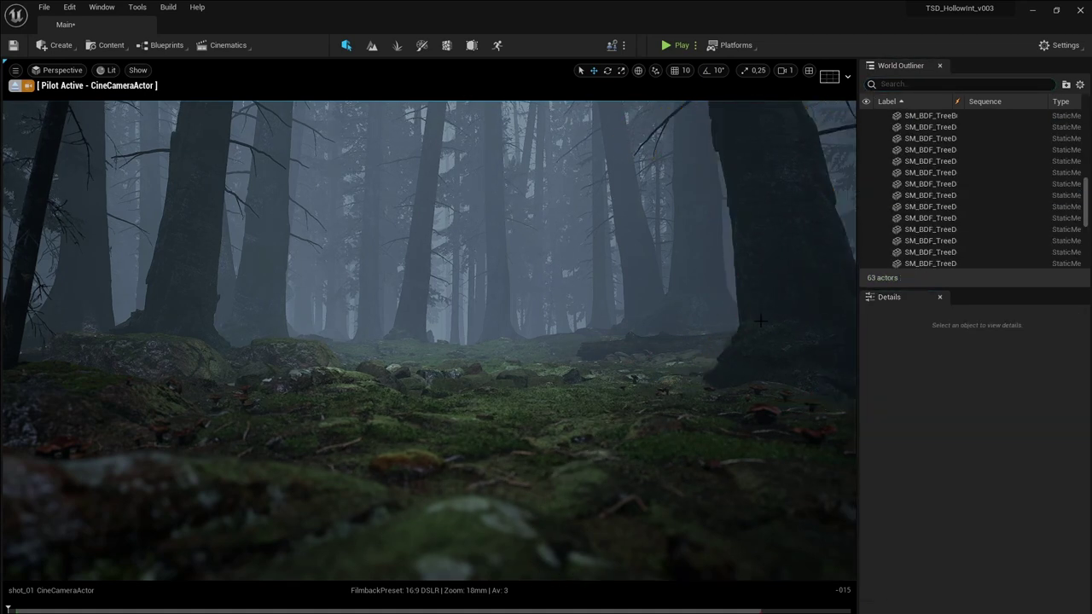
Enable the PostProcessVolume's Gamma and Gain colour grading overrides, setting Gain to 0.95/1.0/0.91
{"action": "left_click", "coordinate": [939, 84]}
{"action": "type", "text": "post"}
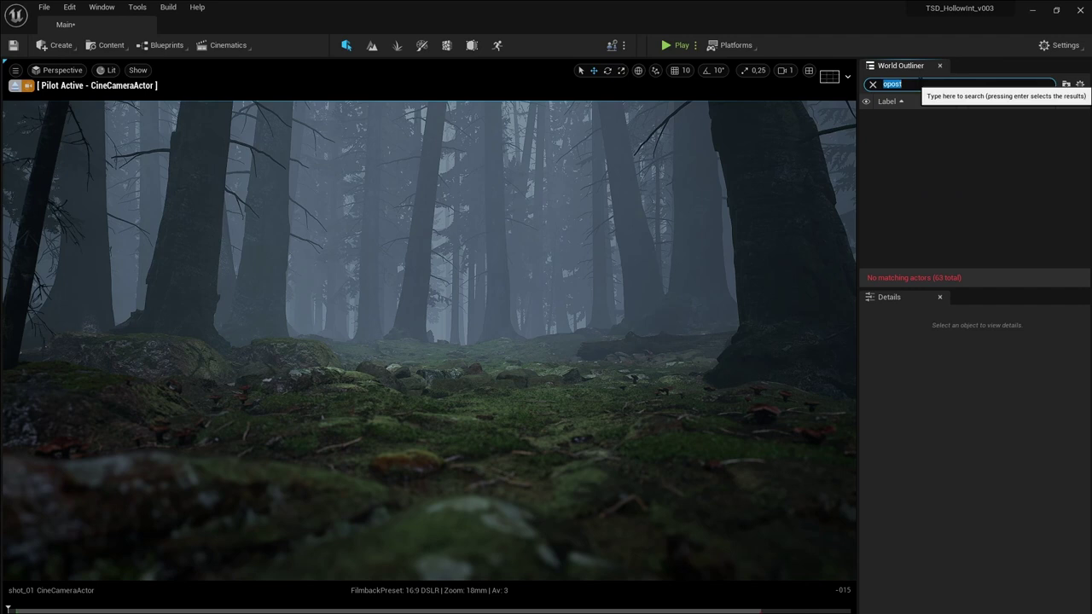
{"action": "left_click", "coordinate": [933, 139]}
{"action": "left_click", "coordinate": [870, 474]}
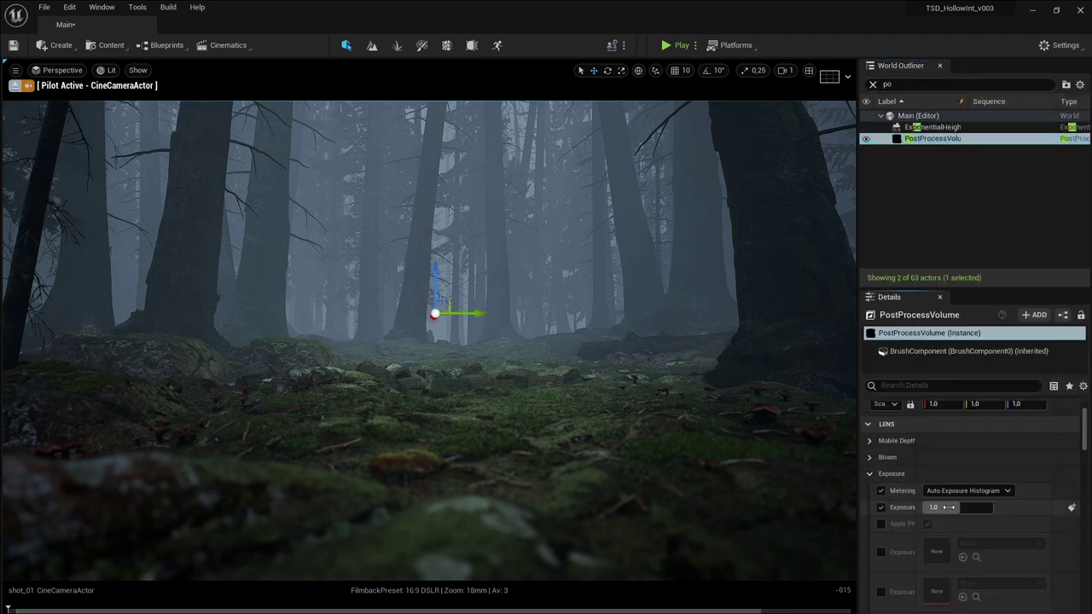
{"action": "left_click", "coordinate": [869, 473]}
{"action": "scroll", "coordinate": [901, 524], "scroll_direction": "down", "scroll_amount": 5}
{"action": "scroll", "coordinate": [878, 527], "scroll_direction": "down", "scroll_amount": 1}
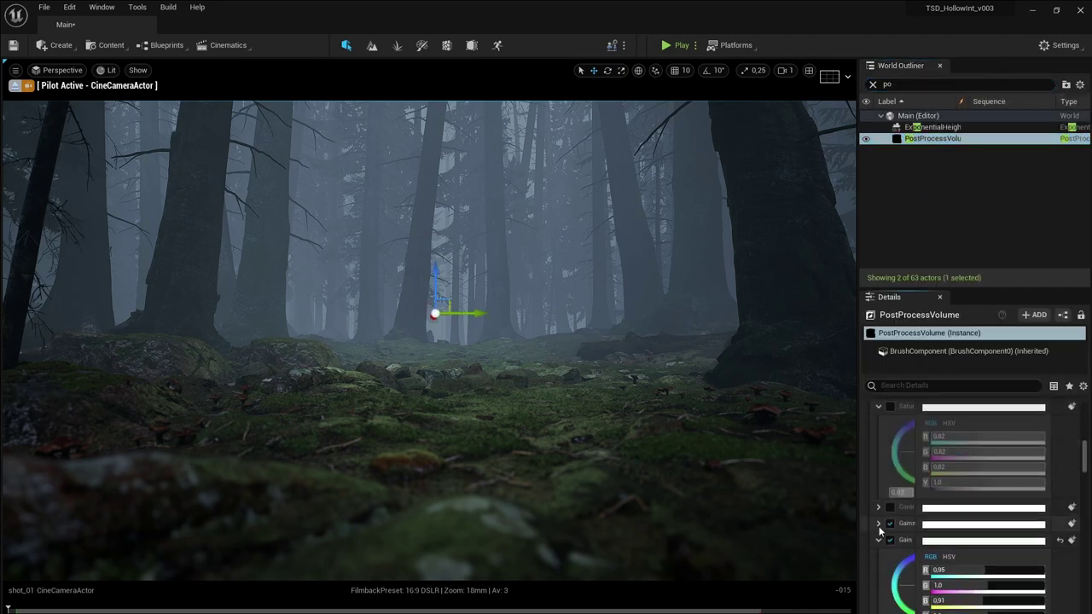
{"action": "left_click", "coordinate": [890, 523]}
{"action": "scroll", "coordinate": [892, 527], "scroll_direction": "down", "scroll_amount": 5}
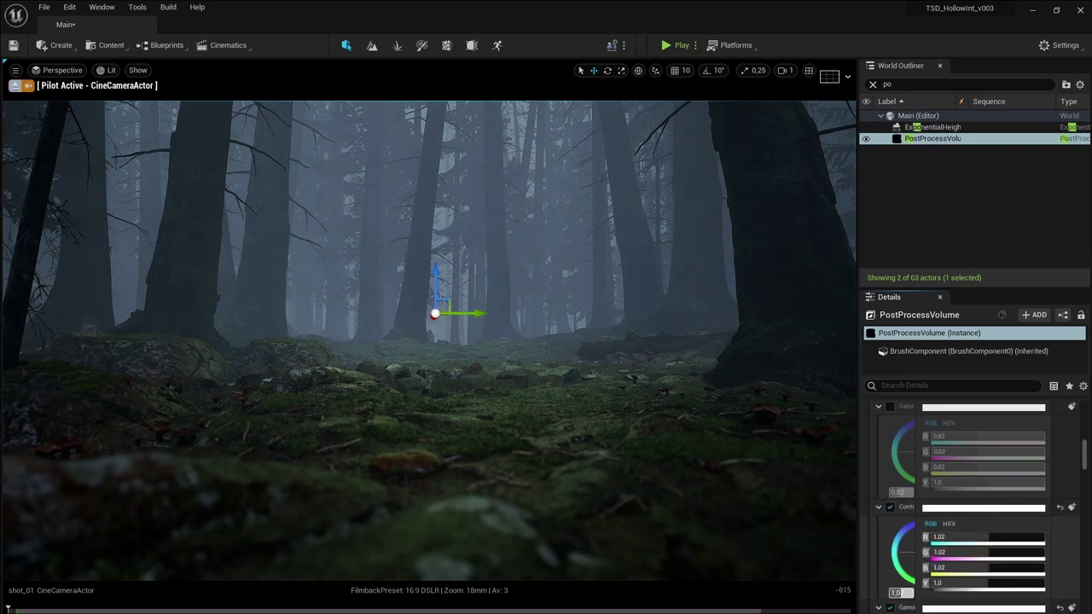
{"action": "left_click_drag", "start_coordinate": [939, 601], "coordinate": [972, 600]}
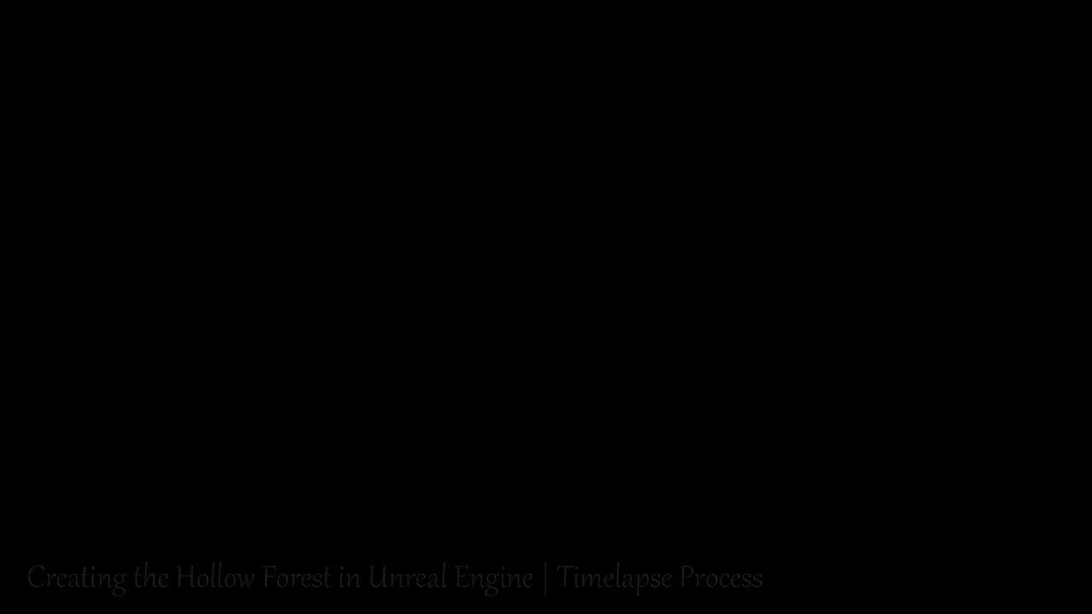